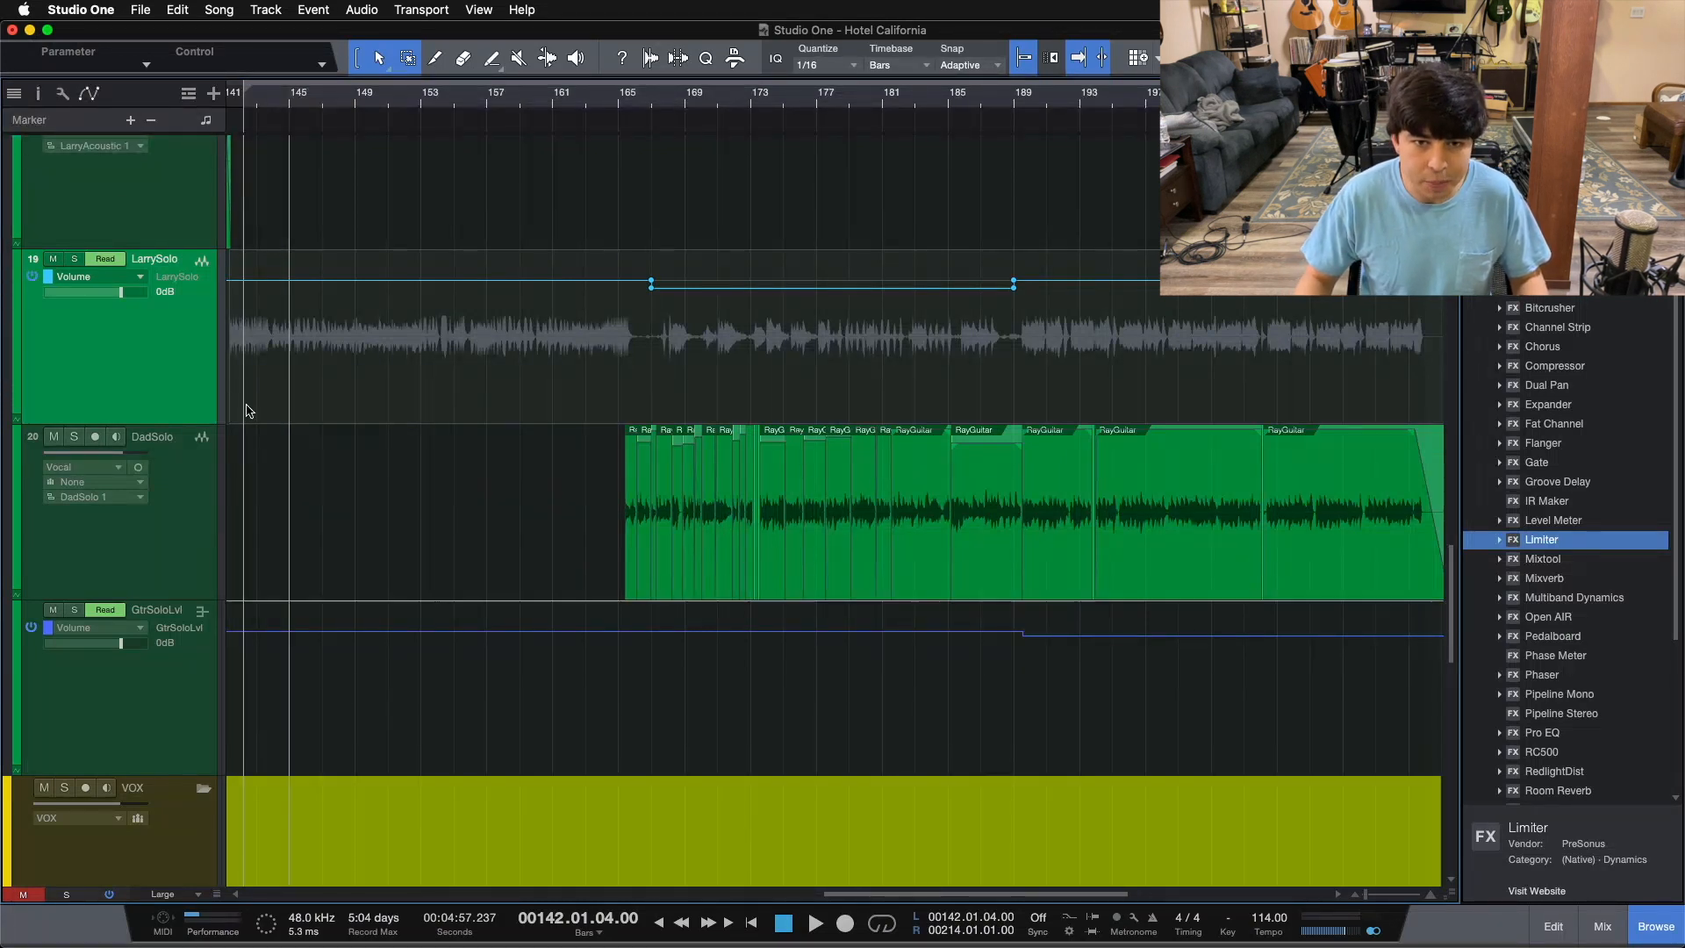
# Step: Audition the guitar solos from bar 161, skip ahead to bar 189 and stop playback
pyautogui.click(476, 101)
pyautogui.click(485, 97)
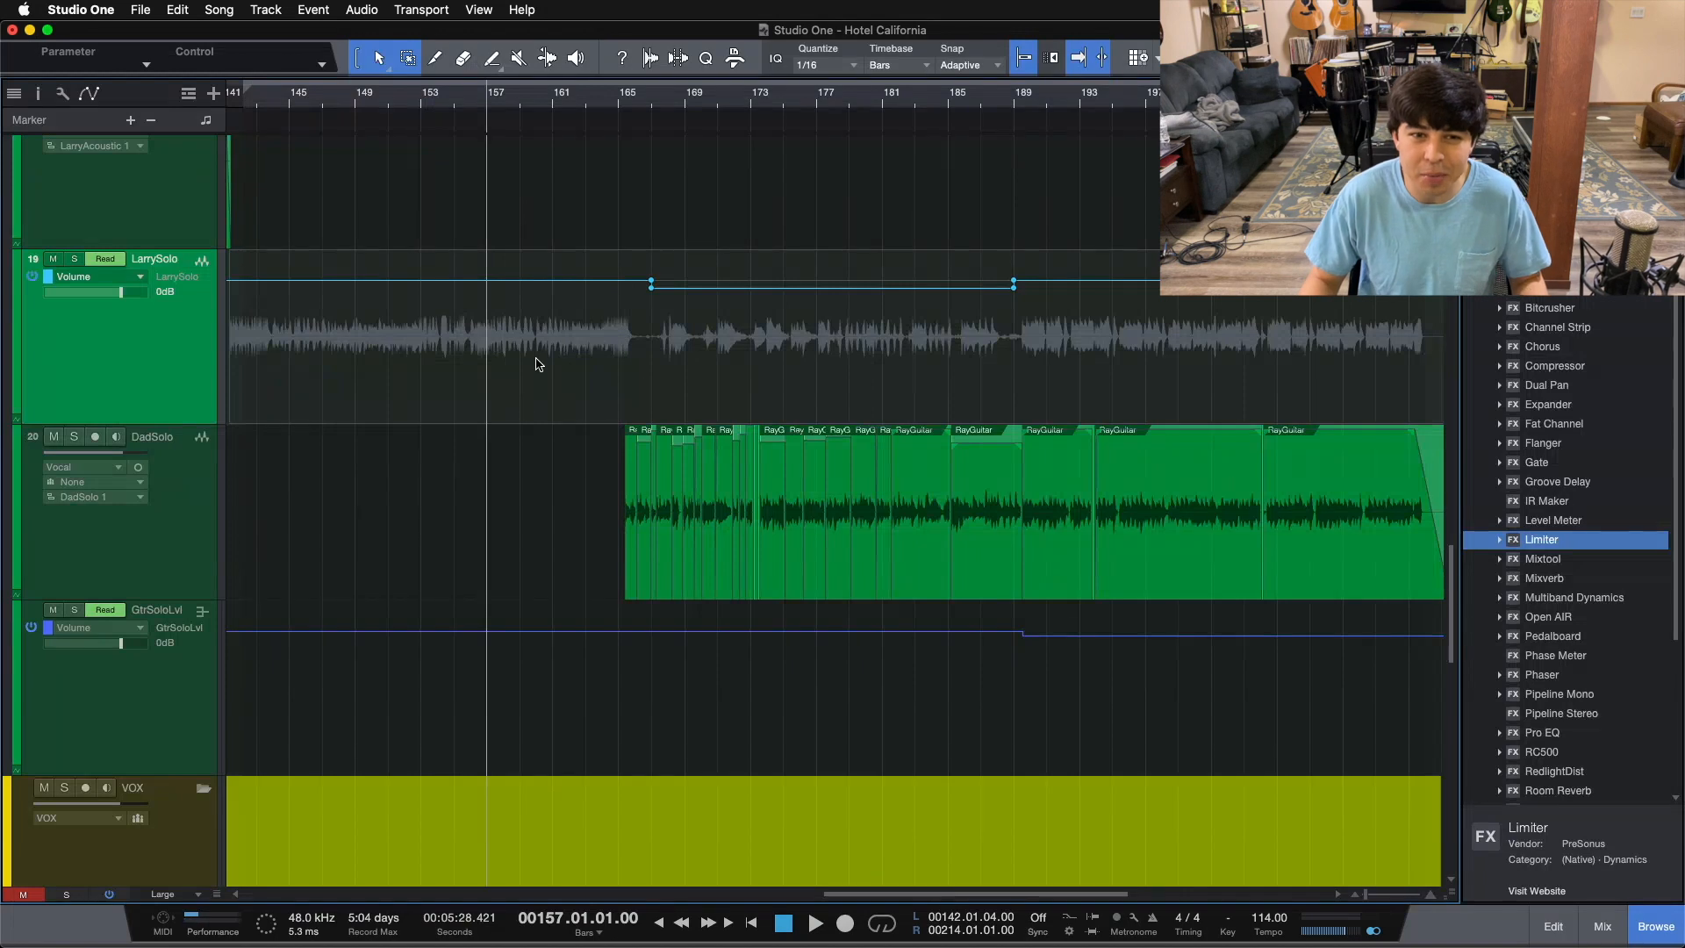
pyautogui.click(555, 97)
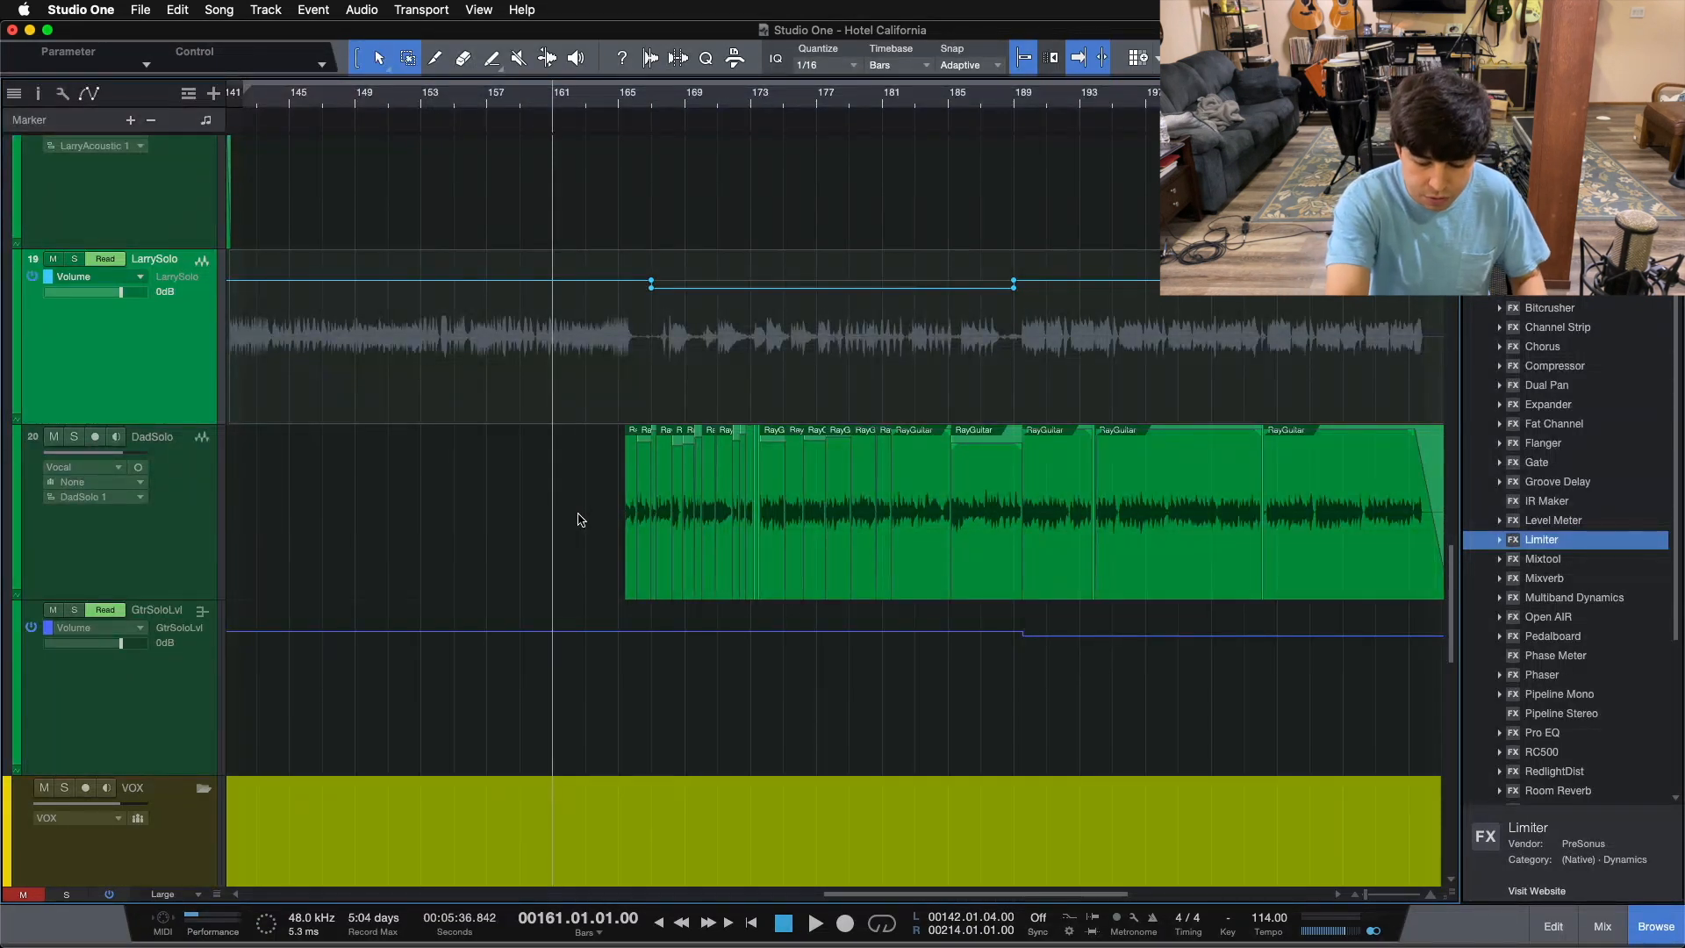
pyautogui.press('space')
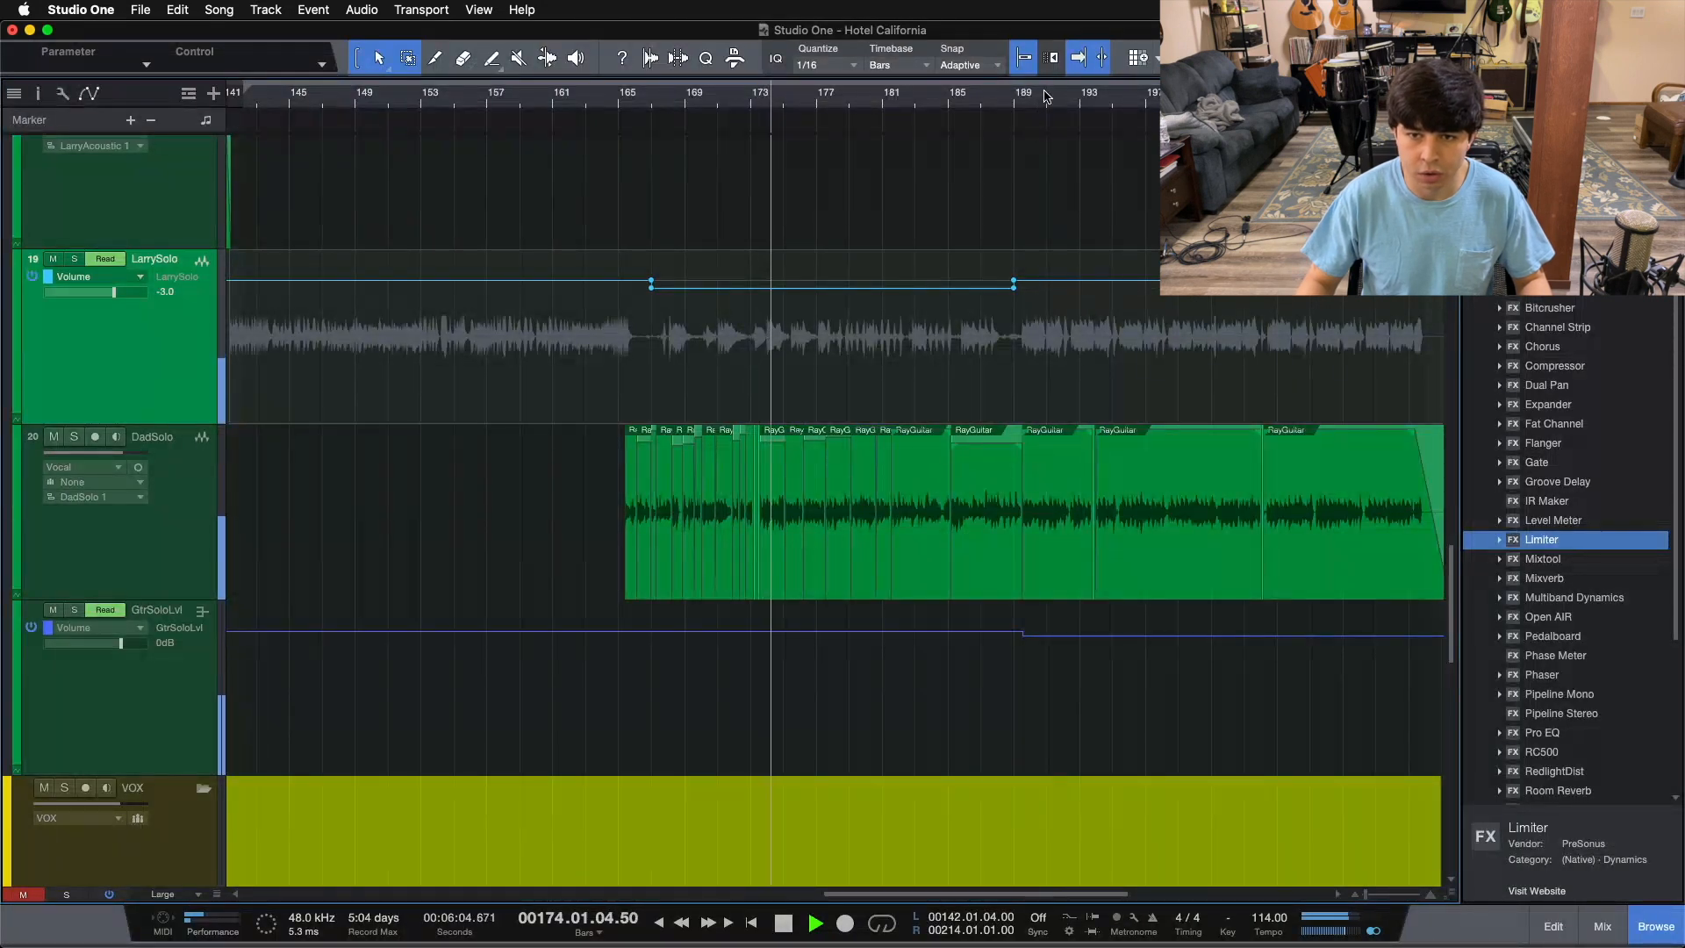
pyautogui.click(1023, 97)
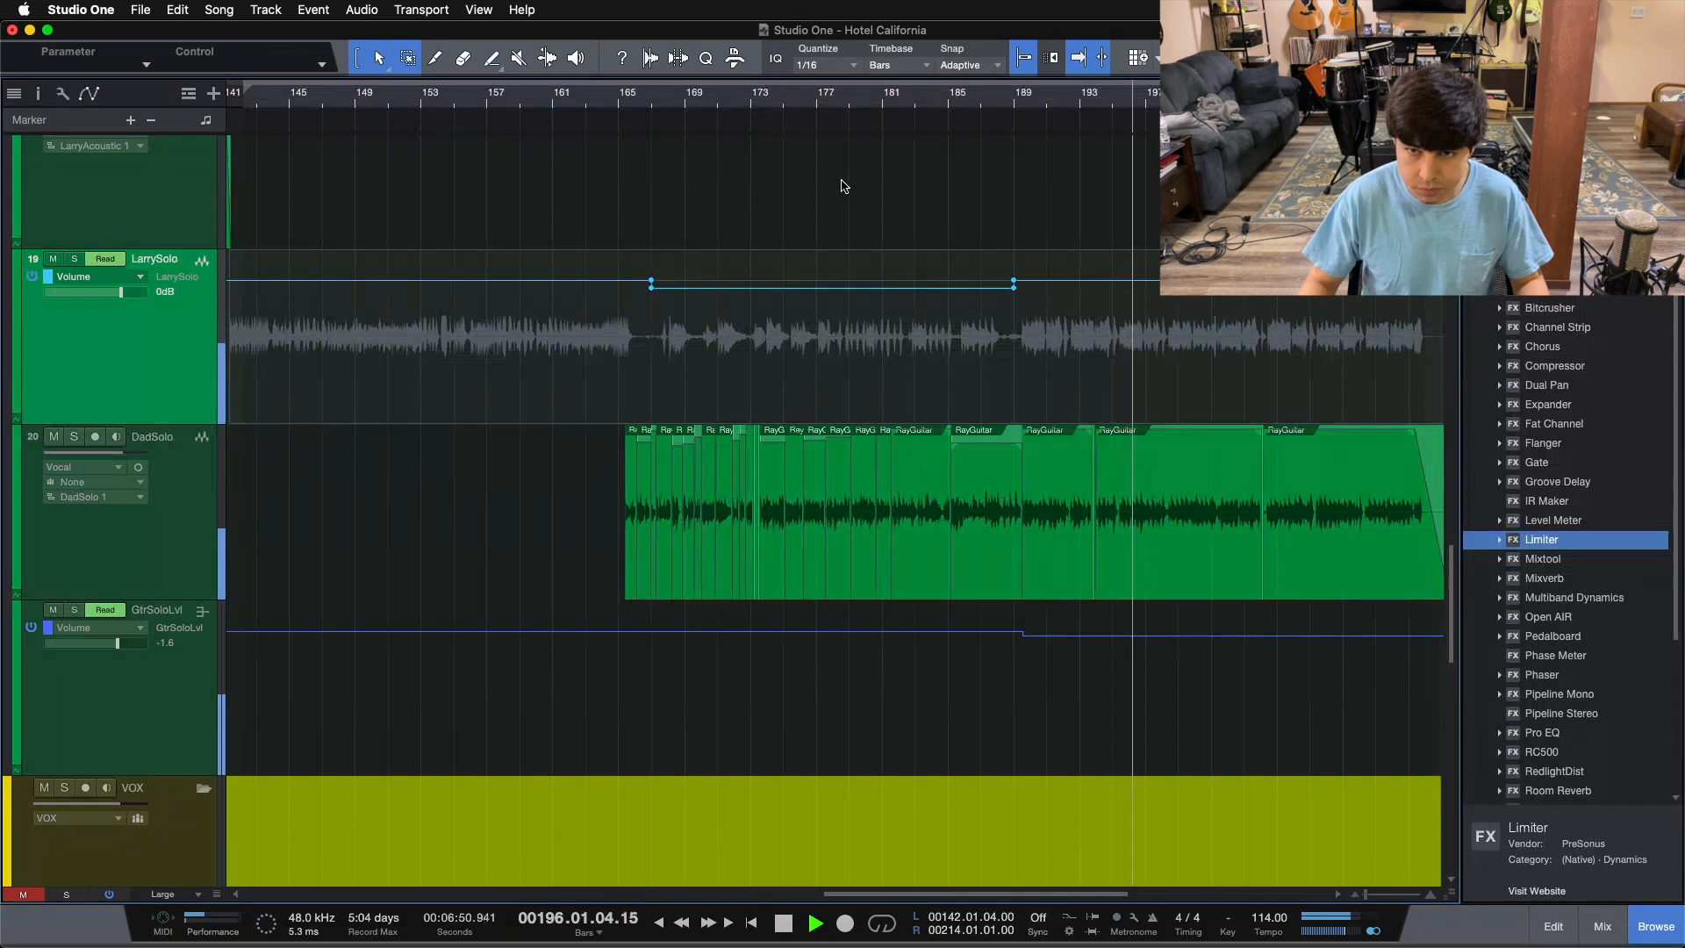
pyautogui.press('space')
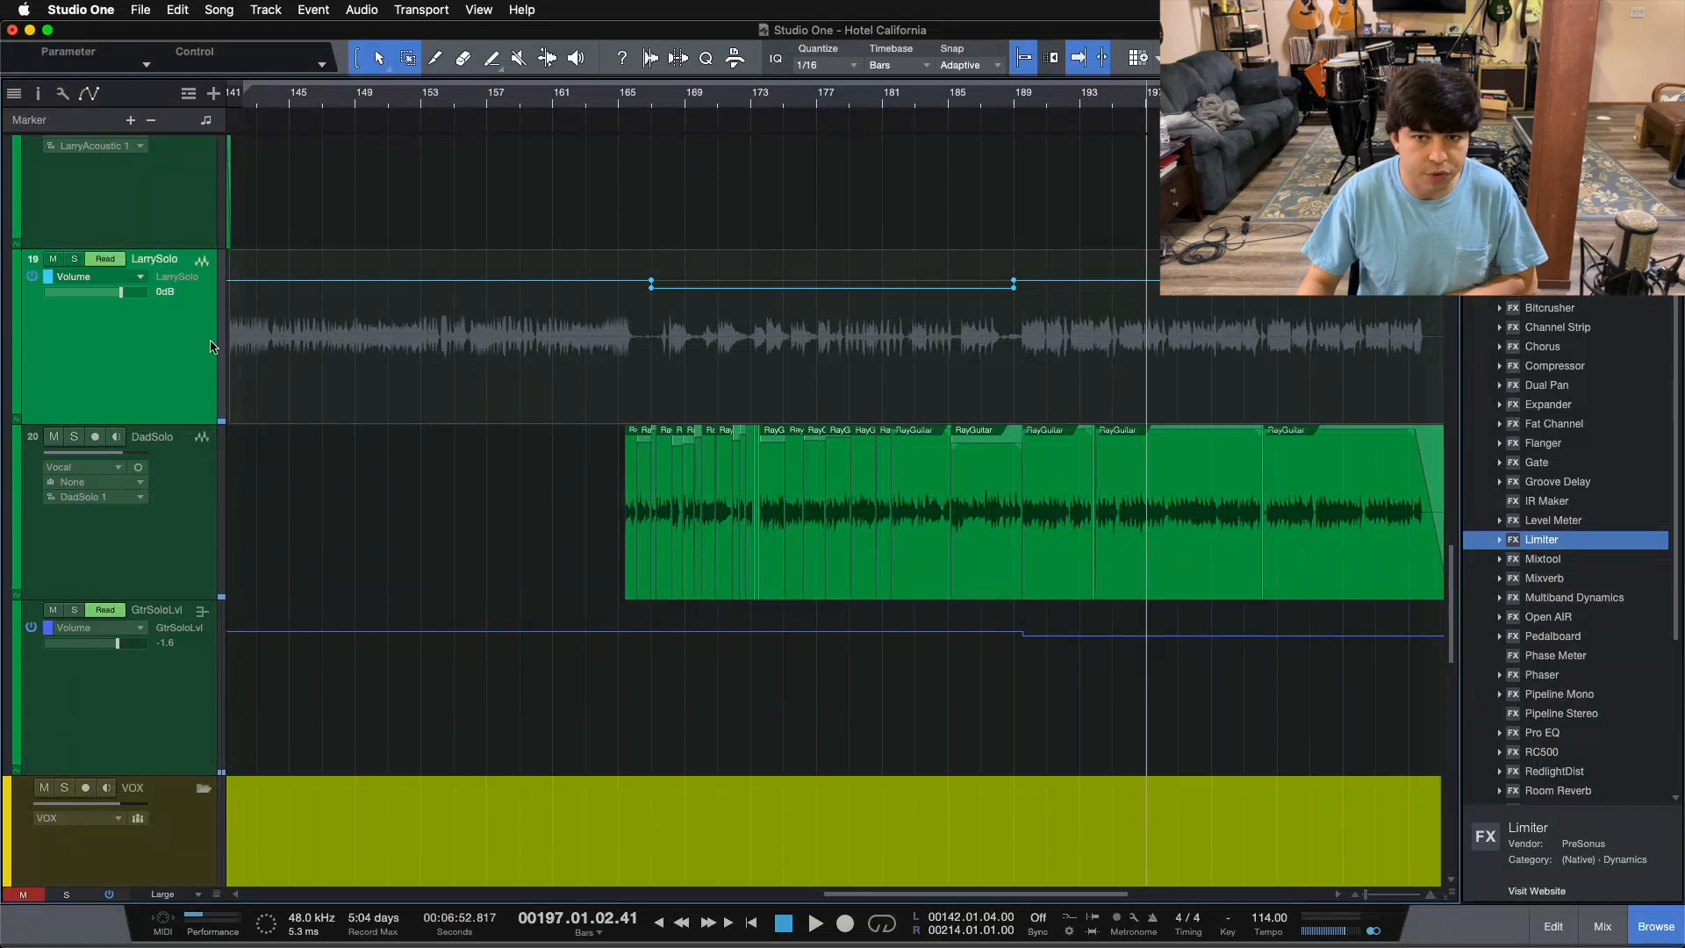
# Step: Show the mixer and expand the inserts and sends of the LarrySolo and DadSolo channels
pyautogui.press('F3')
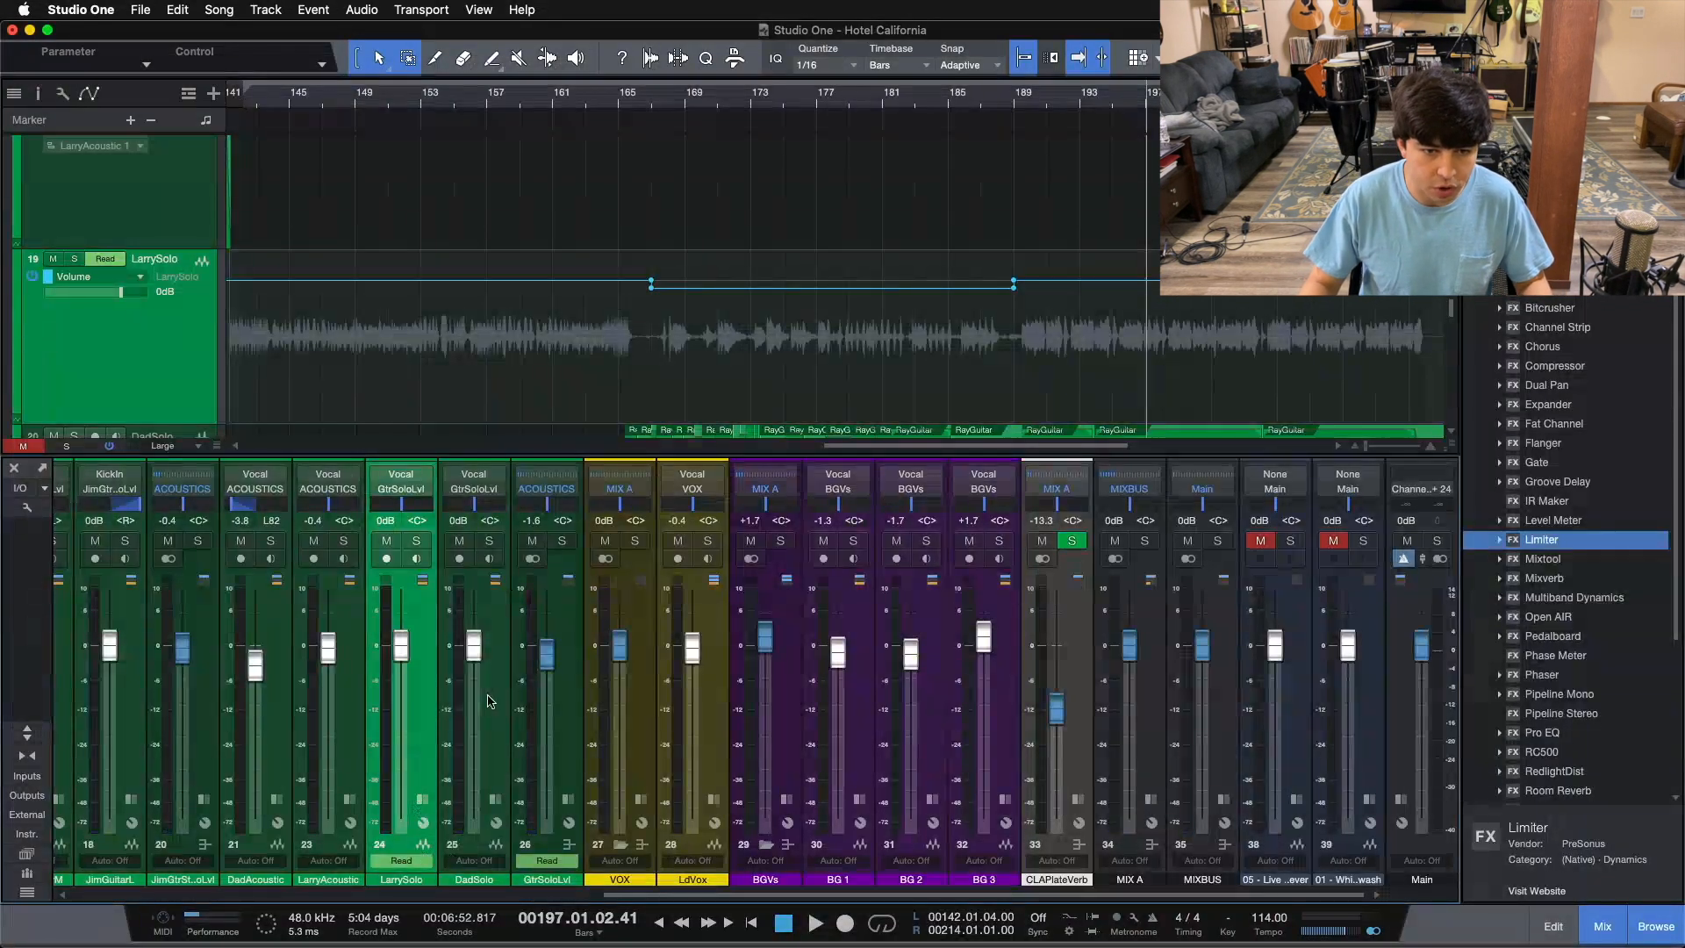
pyautogui.click(446, 709)
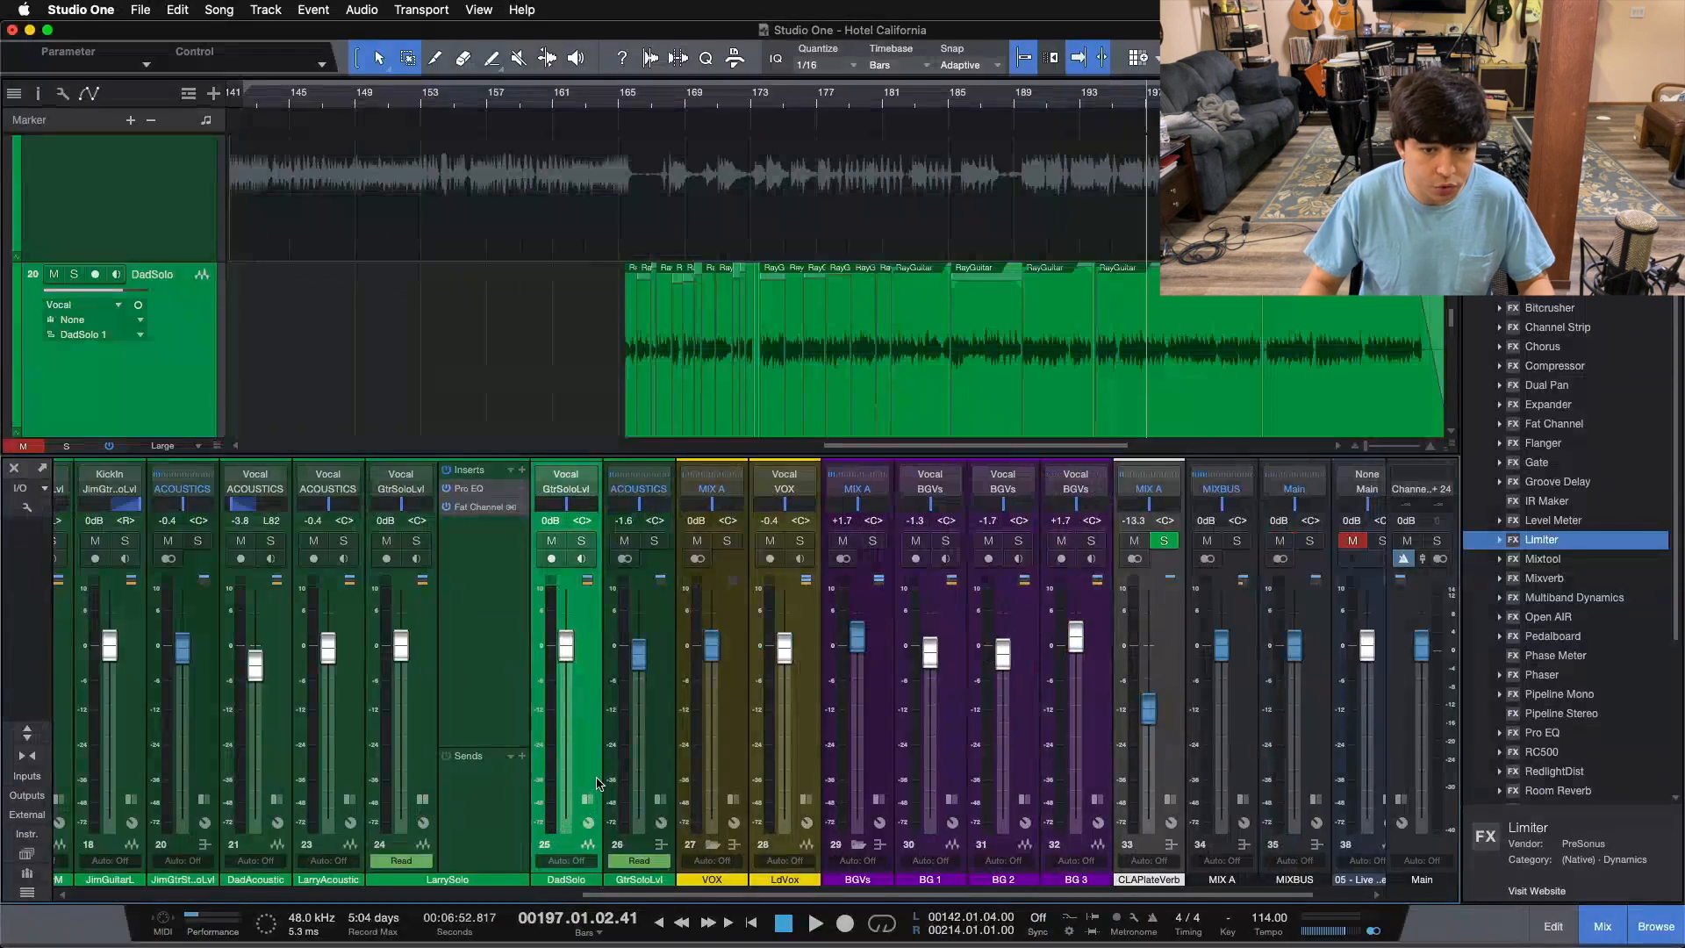
pyautogui.click(587, 799)
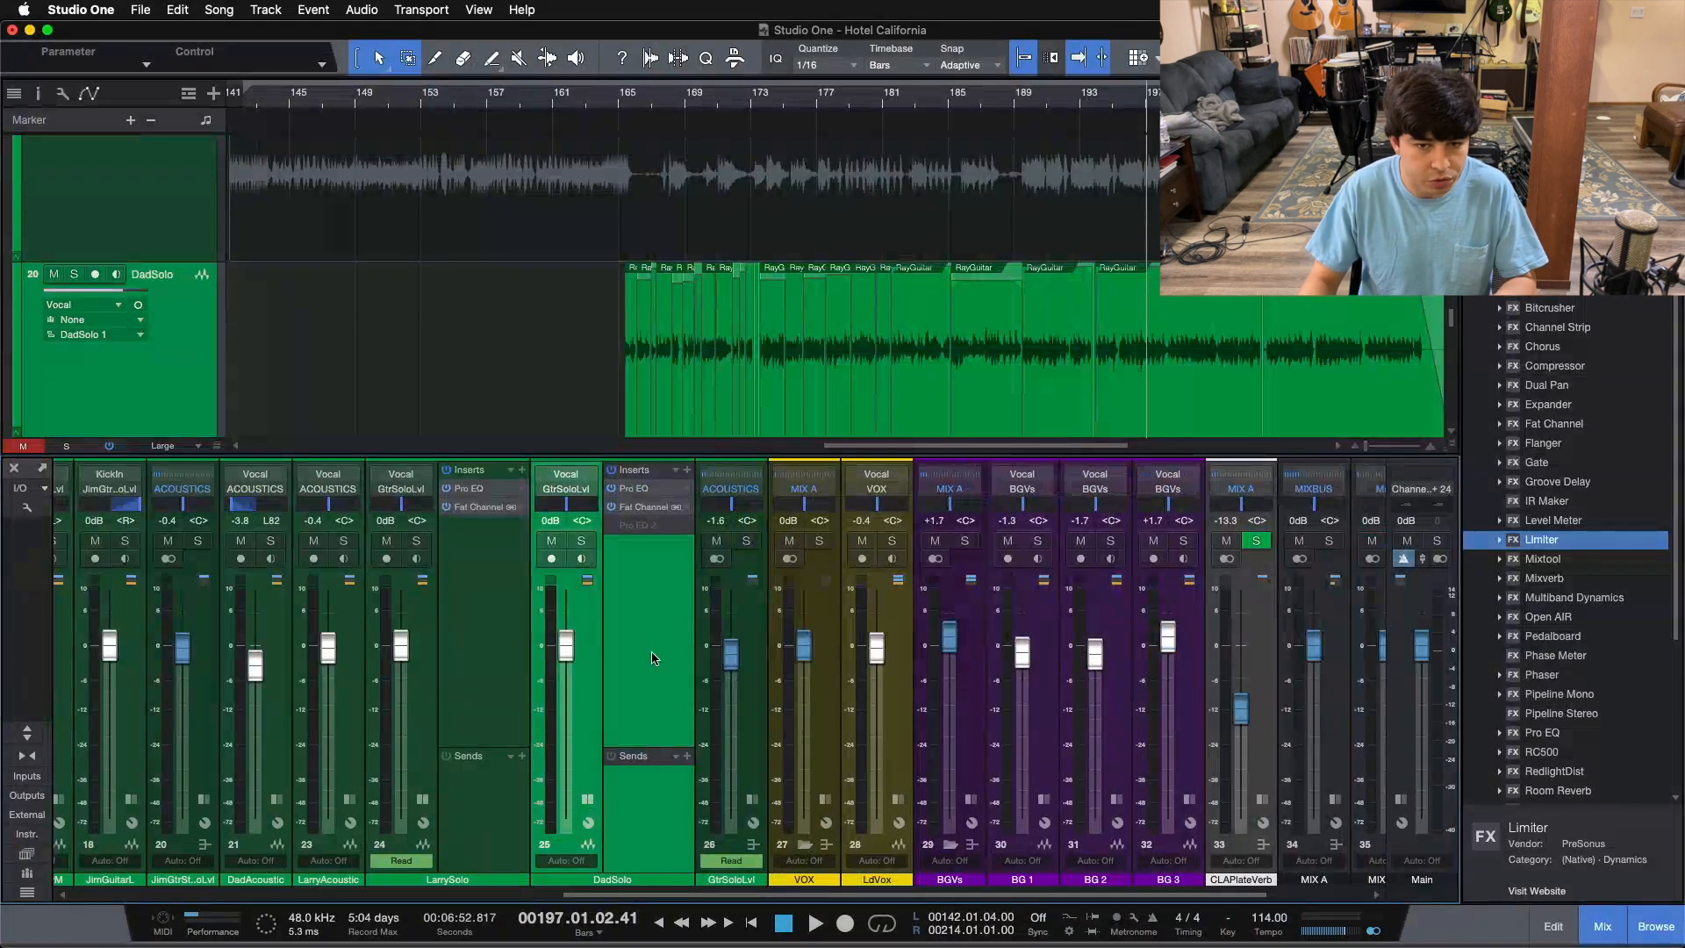
# Step: Return the playhead to the loop start, solo the LarrySolo channel and start playback
pyautogui.click(758, 724)
pyautogui.press('KP_1')
pyautogui.click(474, 647)
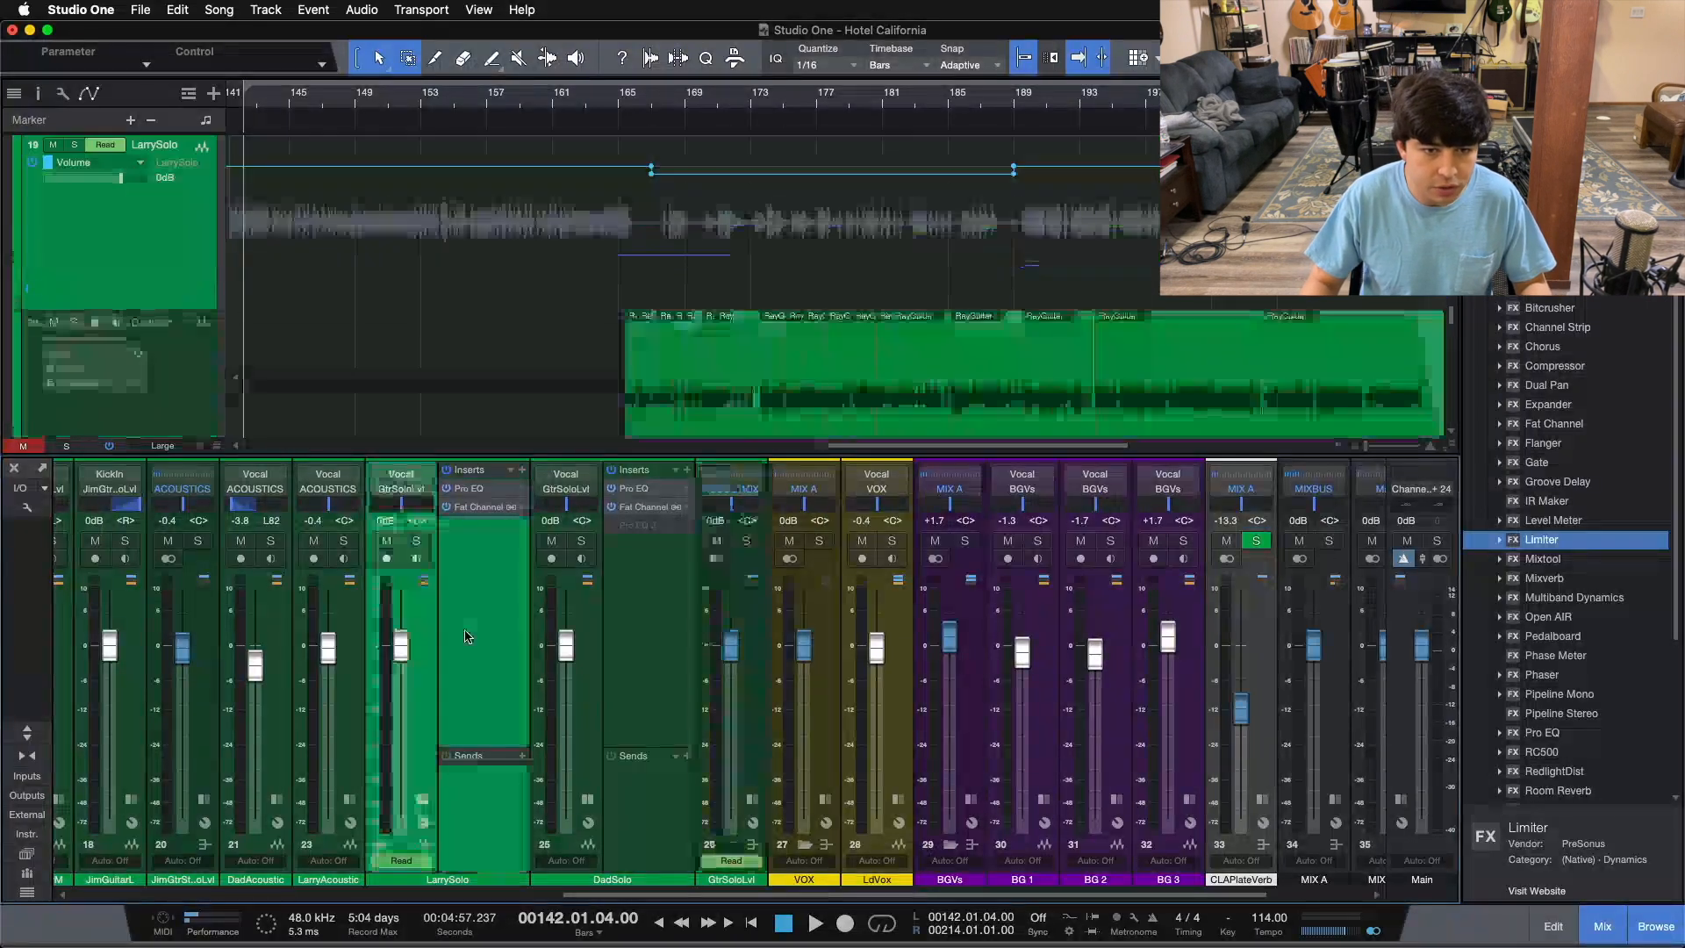
pyautogui.click(418, 541)
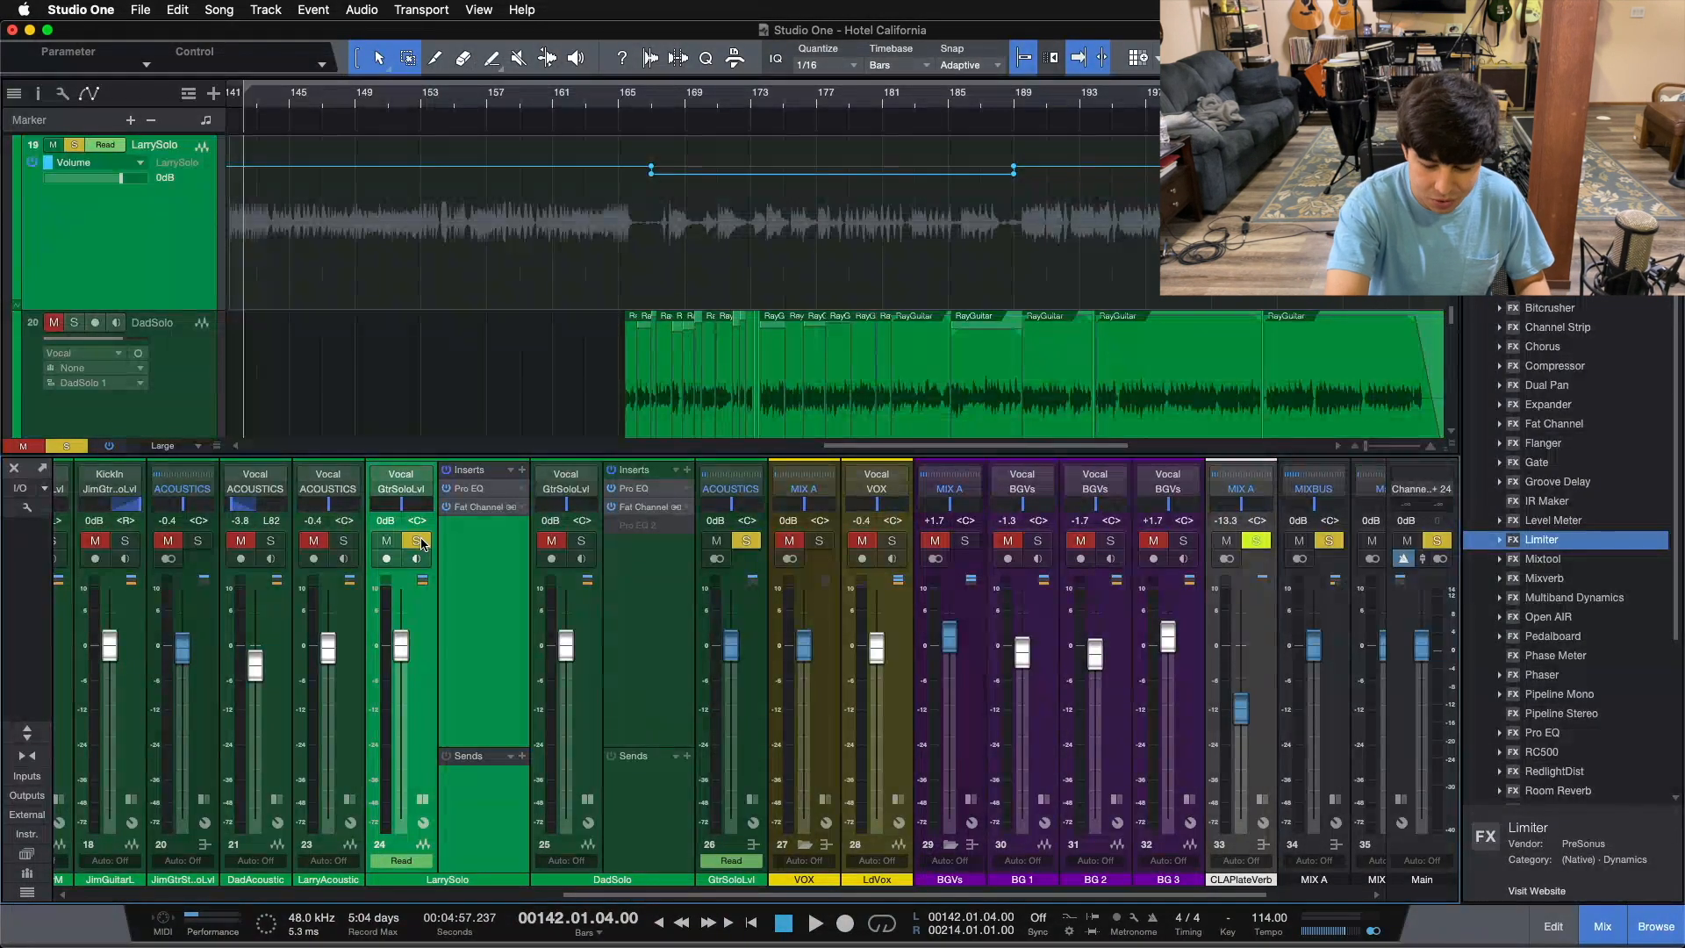
pyautogui.press('space')
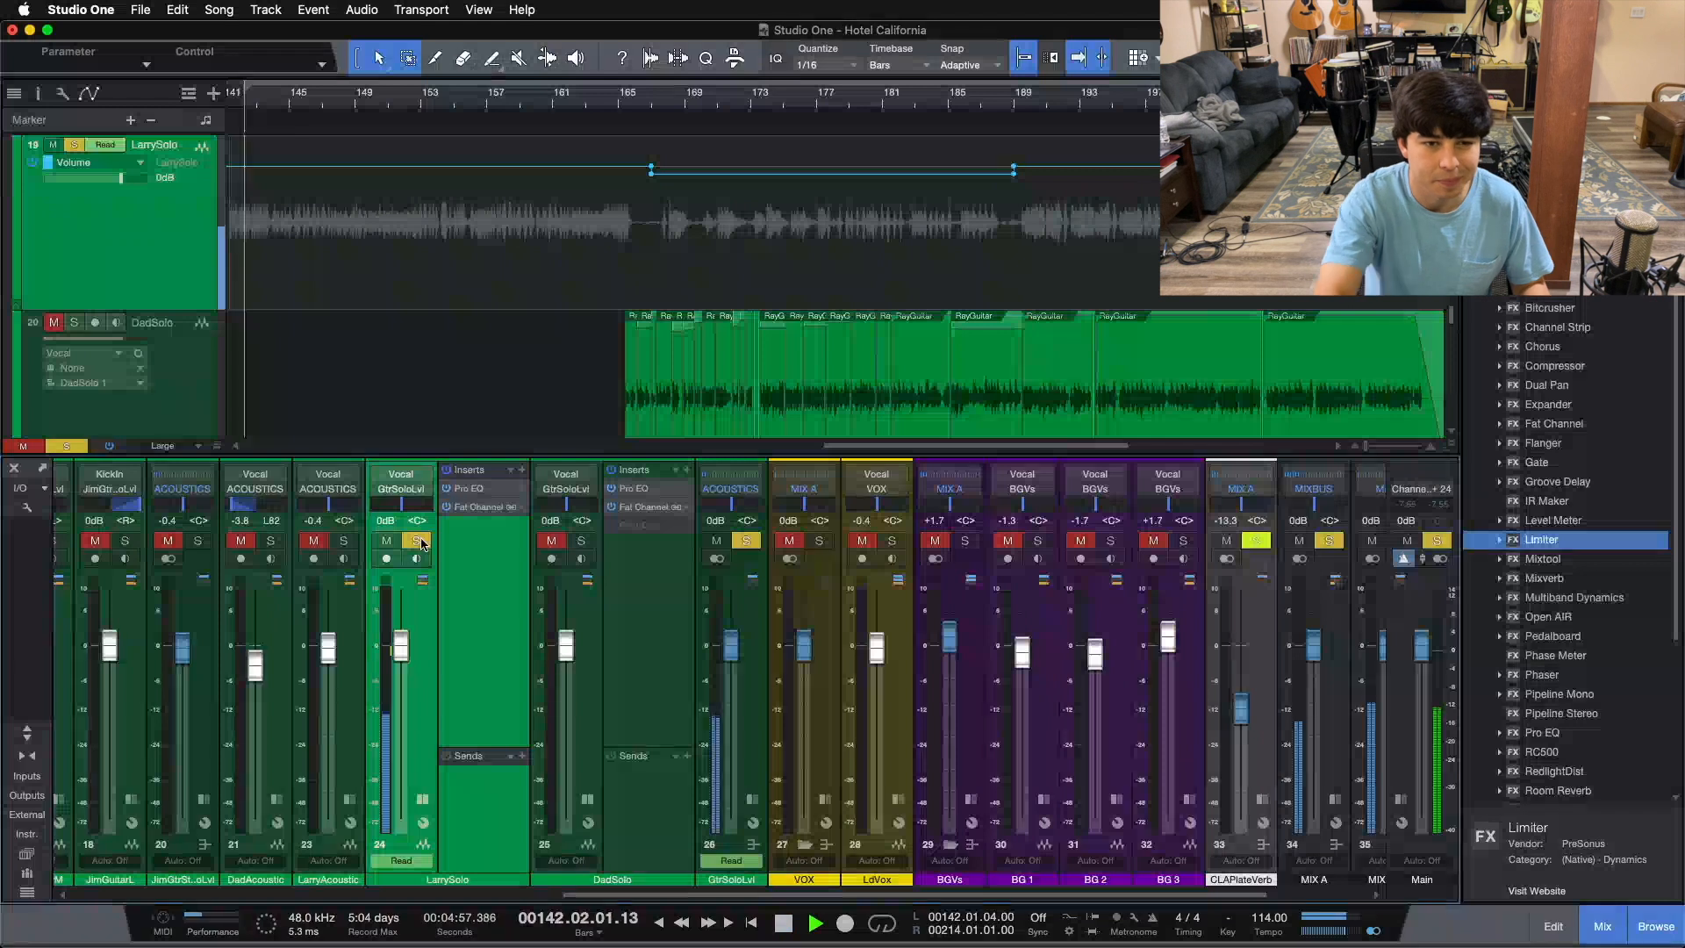
# Step: Open LarrySolo's Pro EQ to examine its curve during playback, and stop the transport
pyautogui.click(464, 488)
pyautogui.moveTo(1253, 283); pyautogui.dragTo(1241, 300)
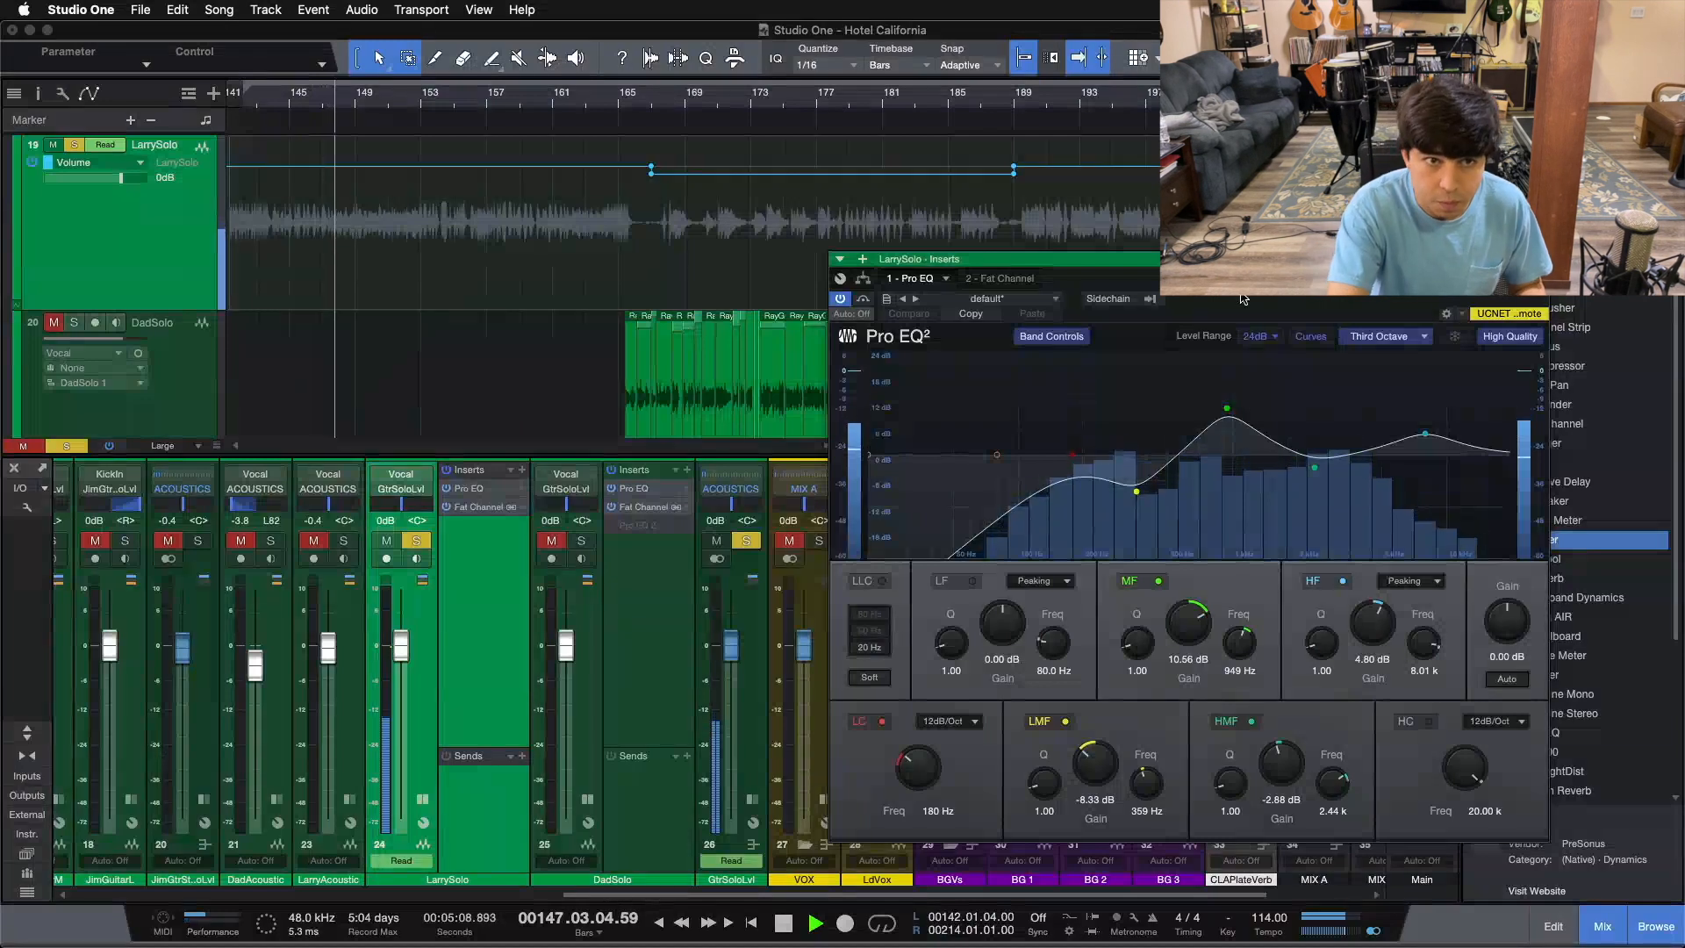
pyautogui.press('space')
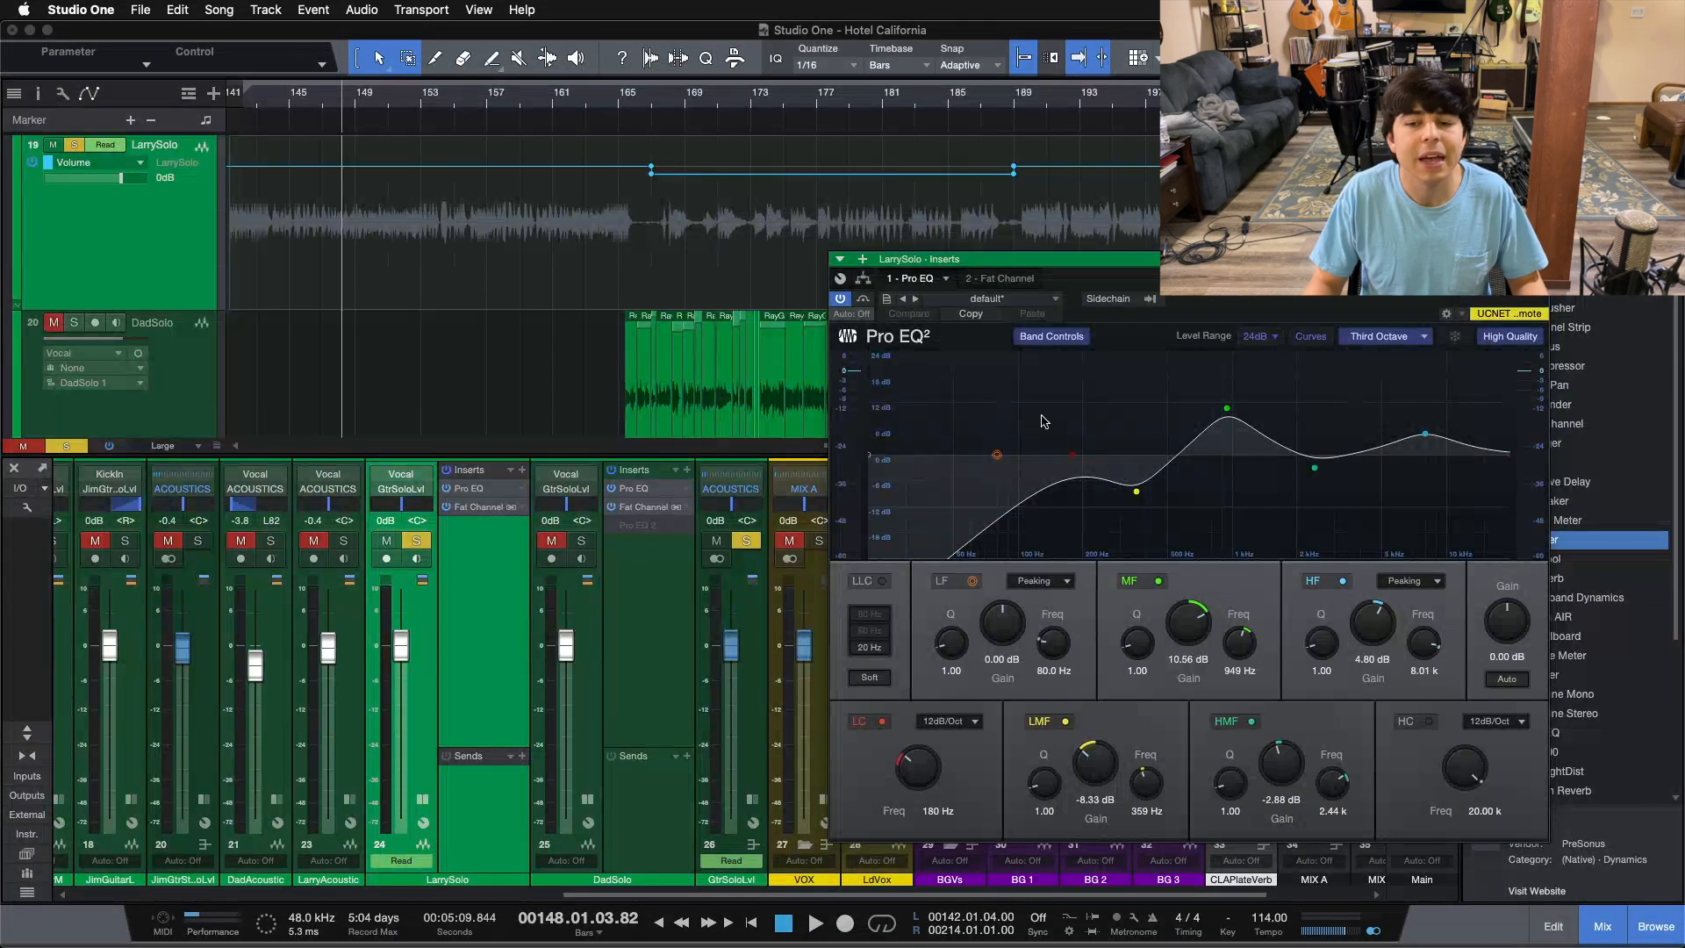
# Step: Play LarrySolo with the Pro EQ's MF boost active, and switch the MF band off to compare the tone
pyautogui.click(1227, 411)
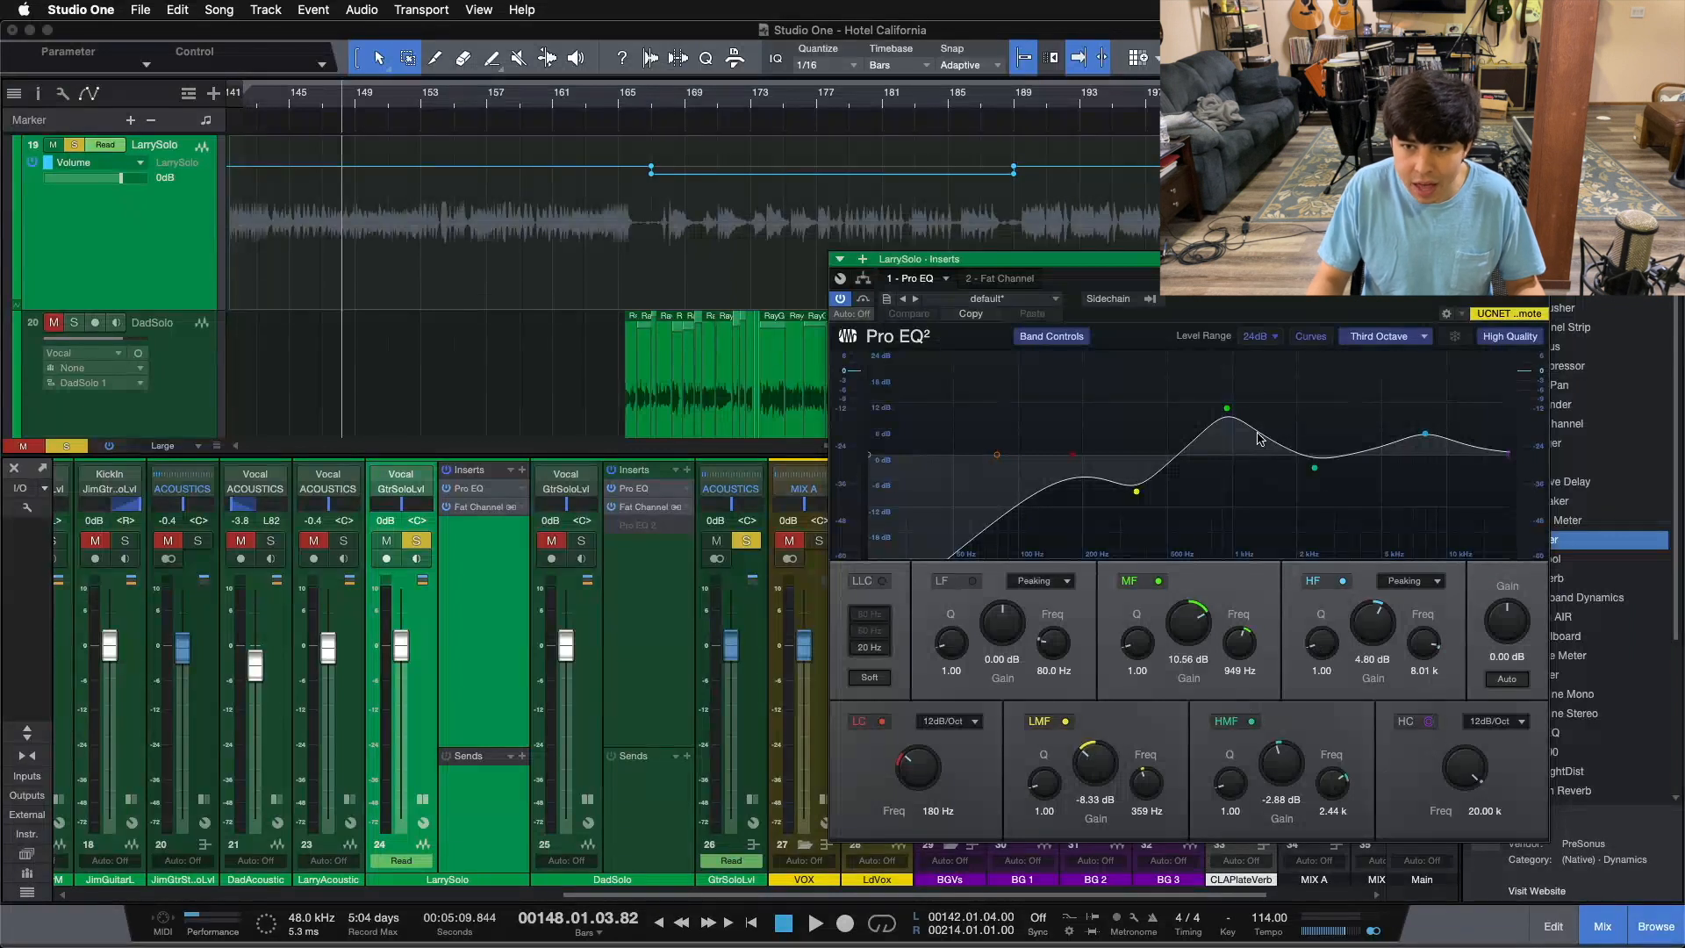
pyautogui.click(1156, 581)
pyautogui.click(1157, 581)
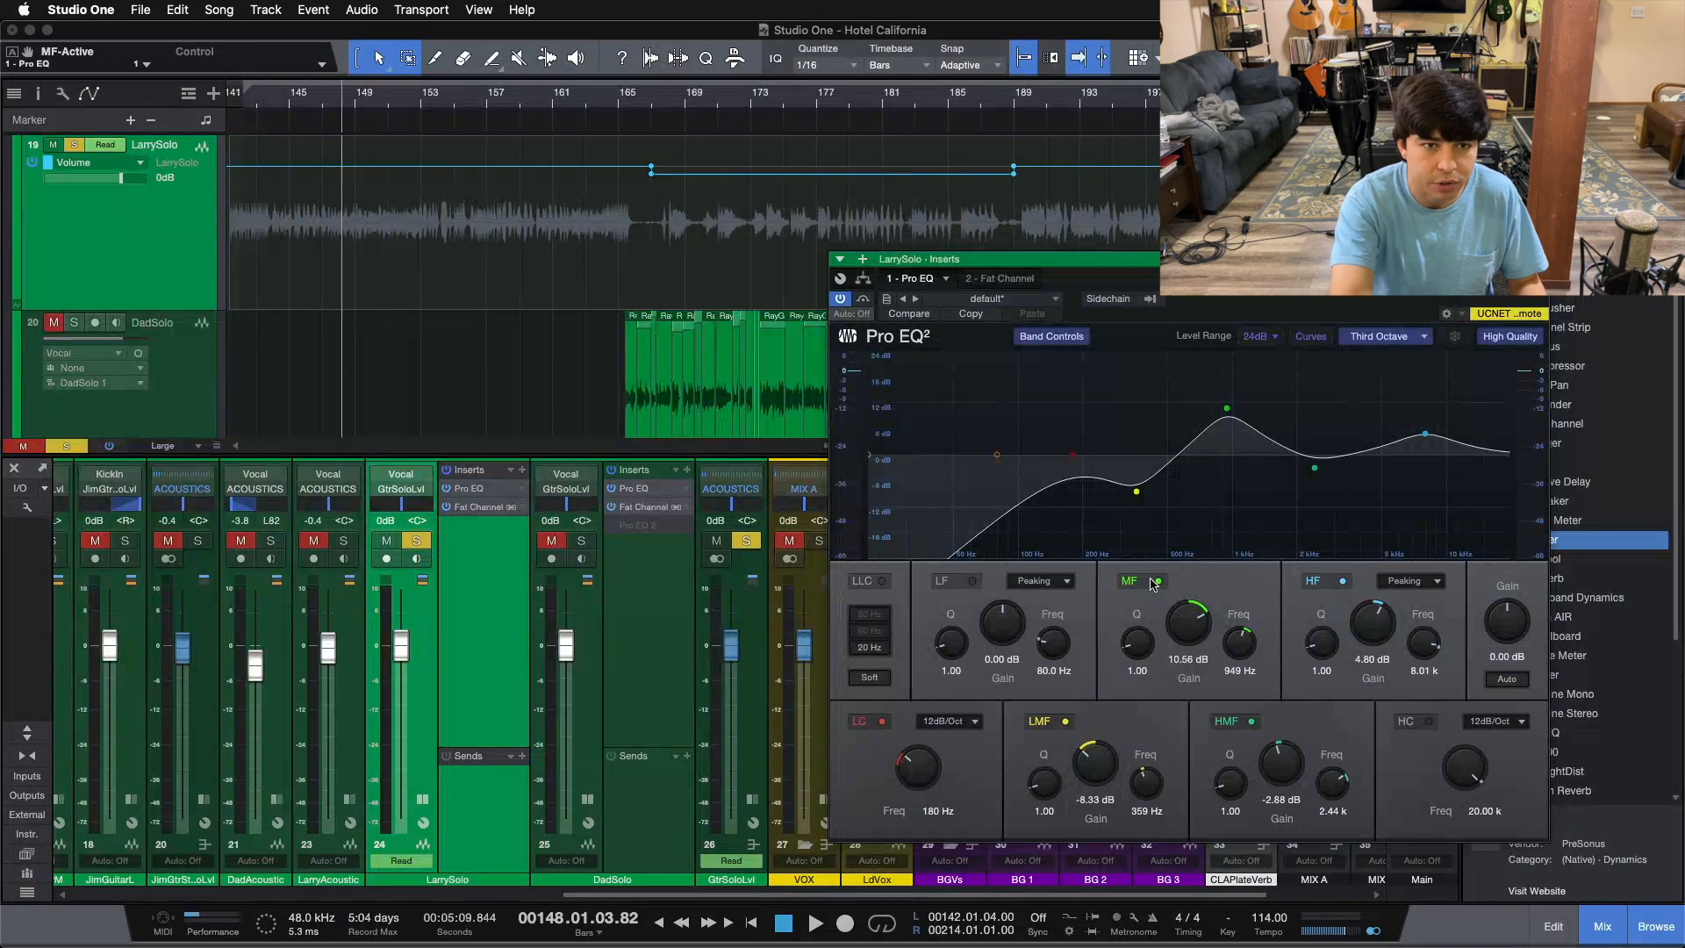
pyautogui.press('space')
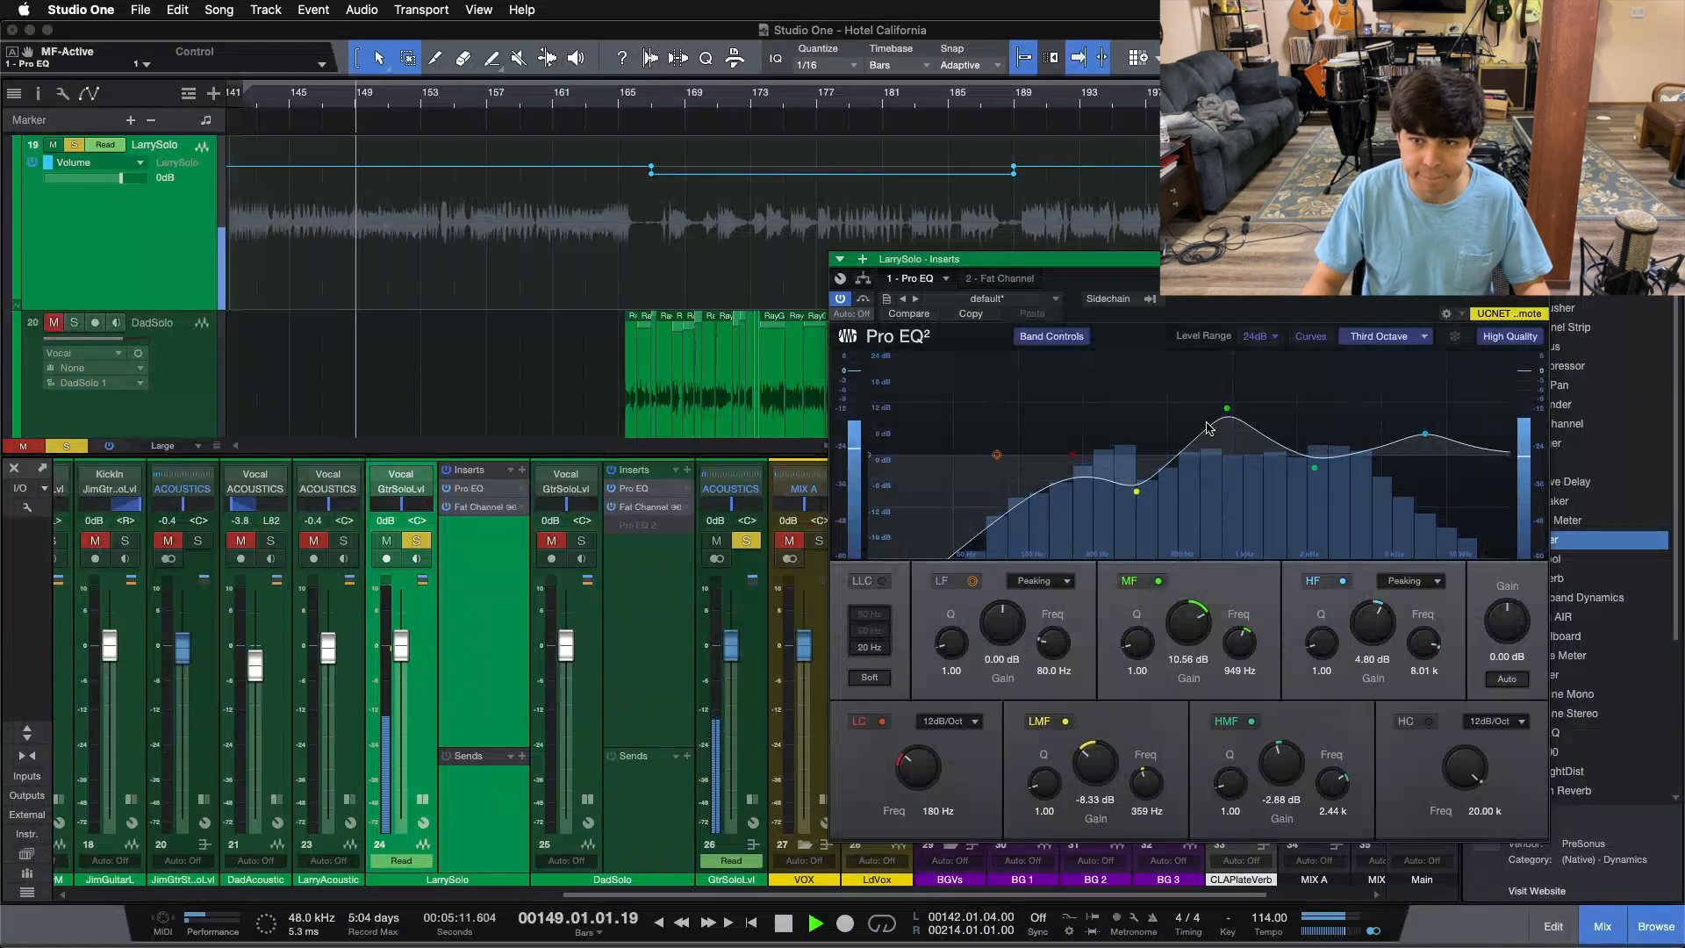
pyautogui.doubleClick(1226, 409)
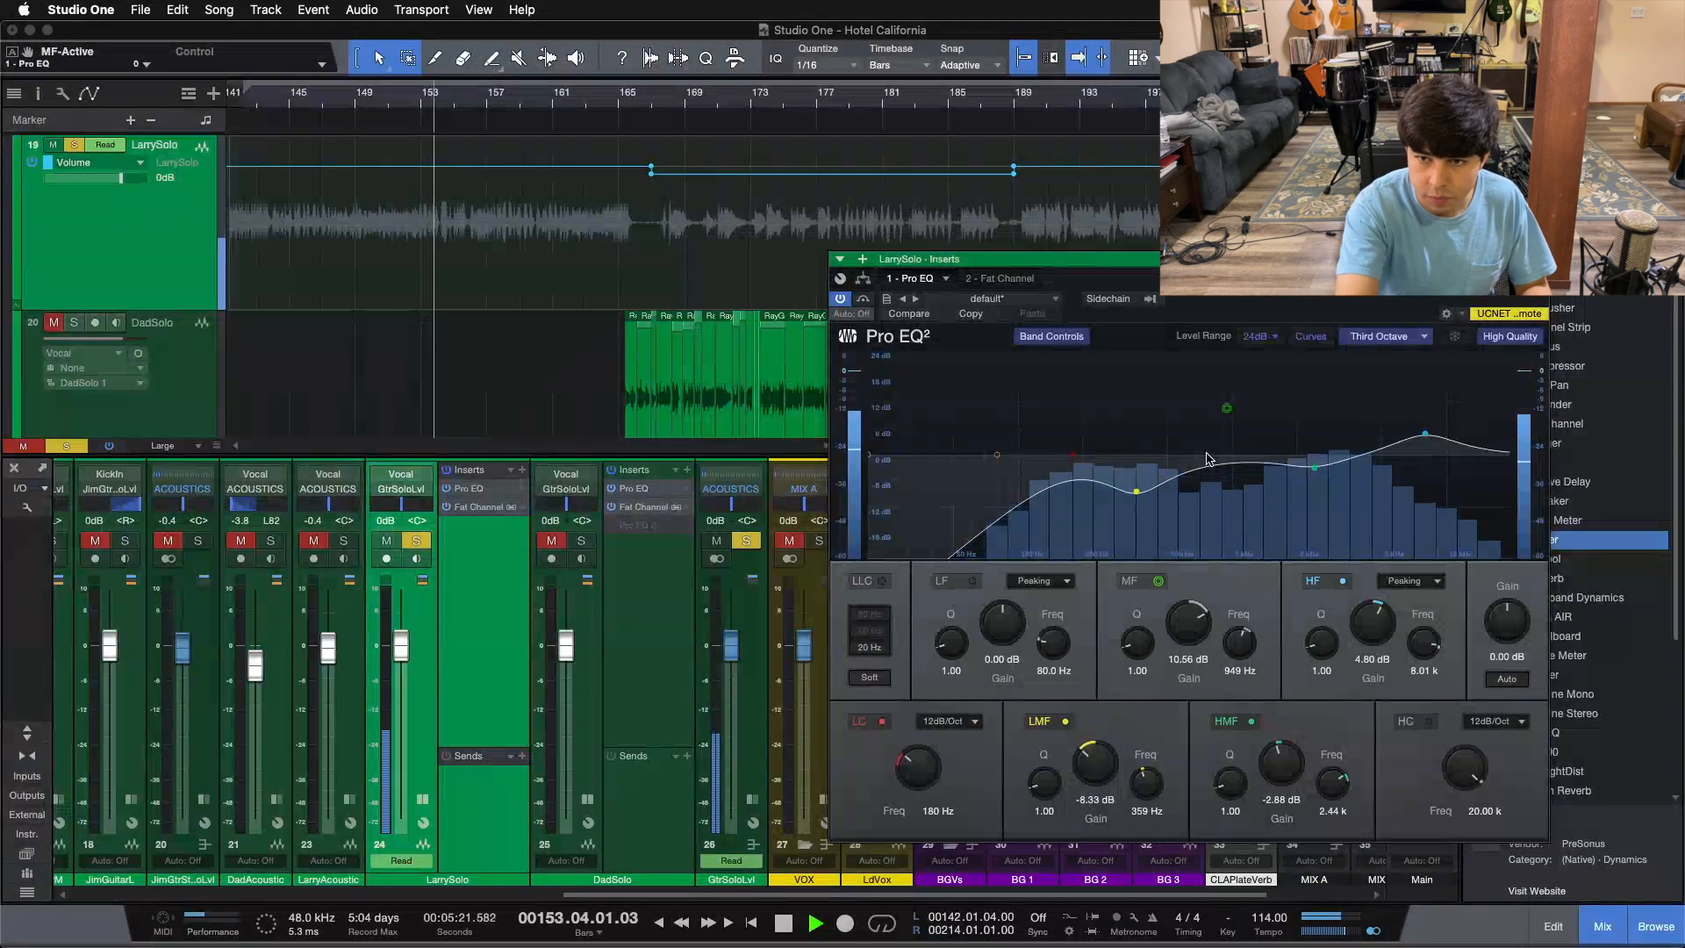
pyautogui.press('space')
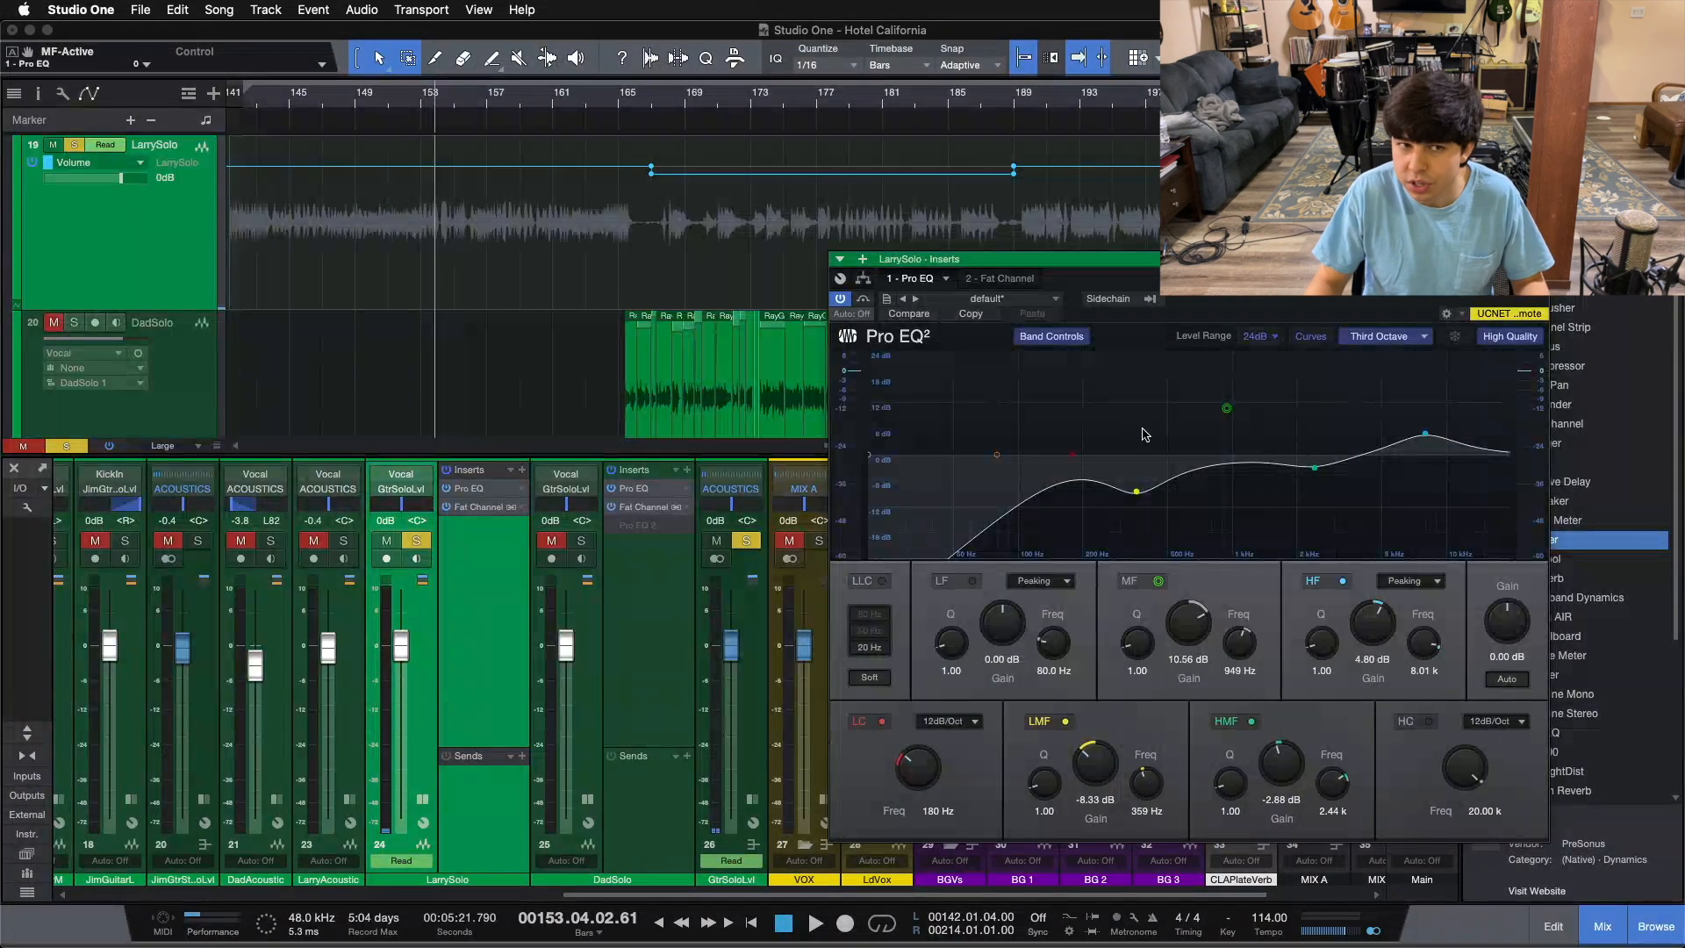
# Step: Re-enable LarrySolo's MF band and replay the solo from bar 149
pyautogui.click(350, 105)
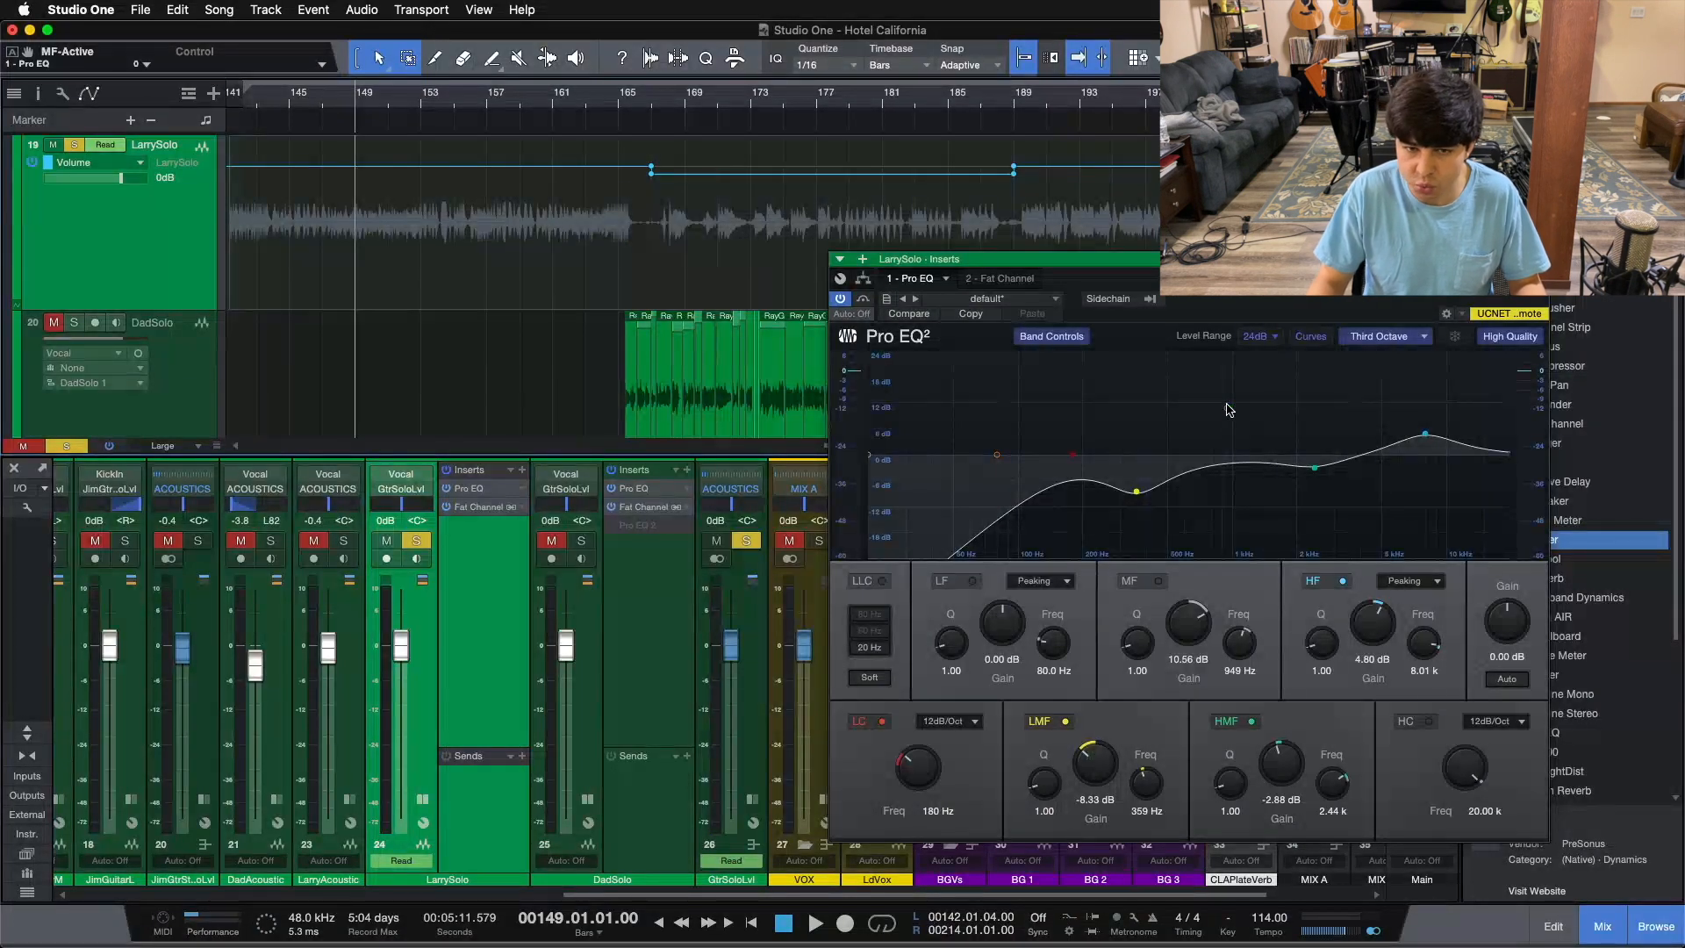
pyautogui.click(1228, 410)
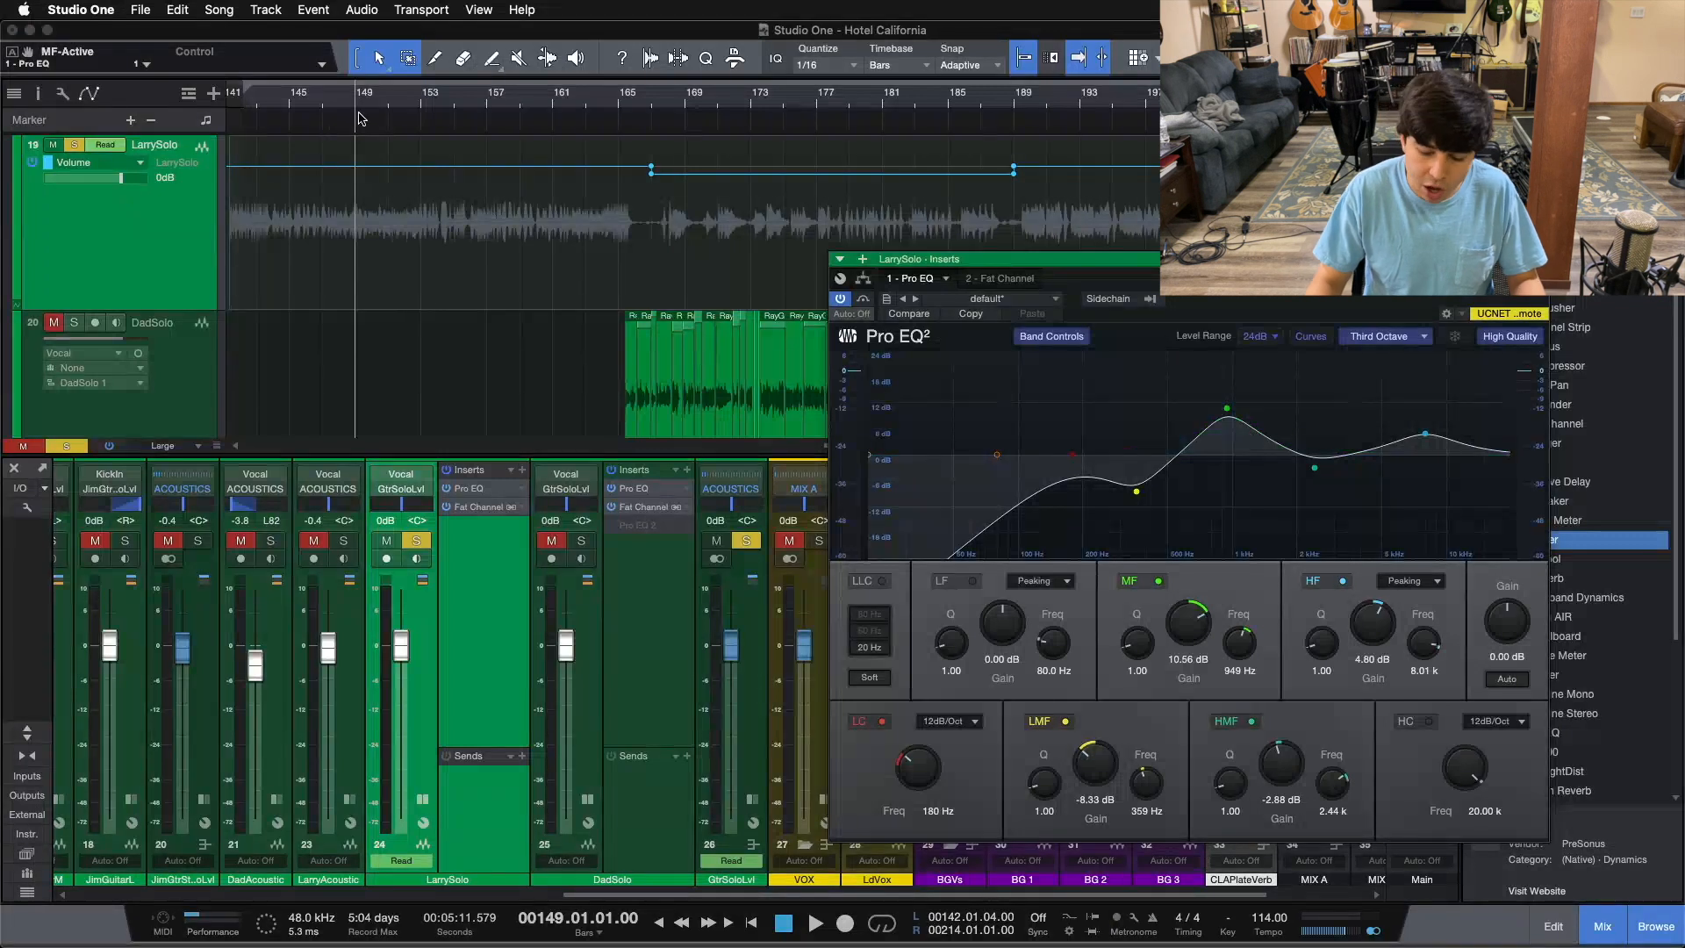
pyautogui.press('space')
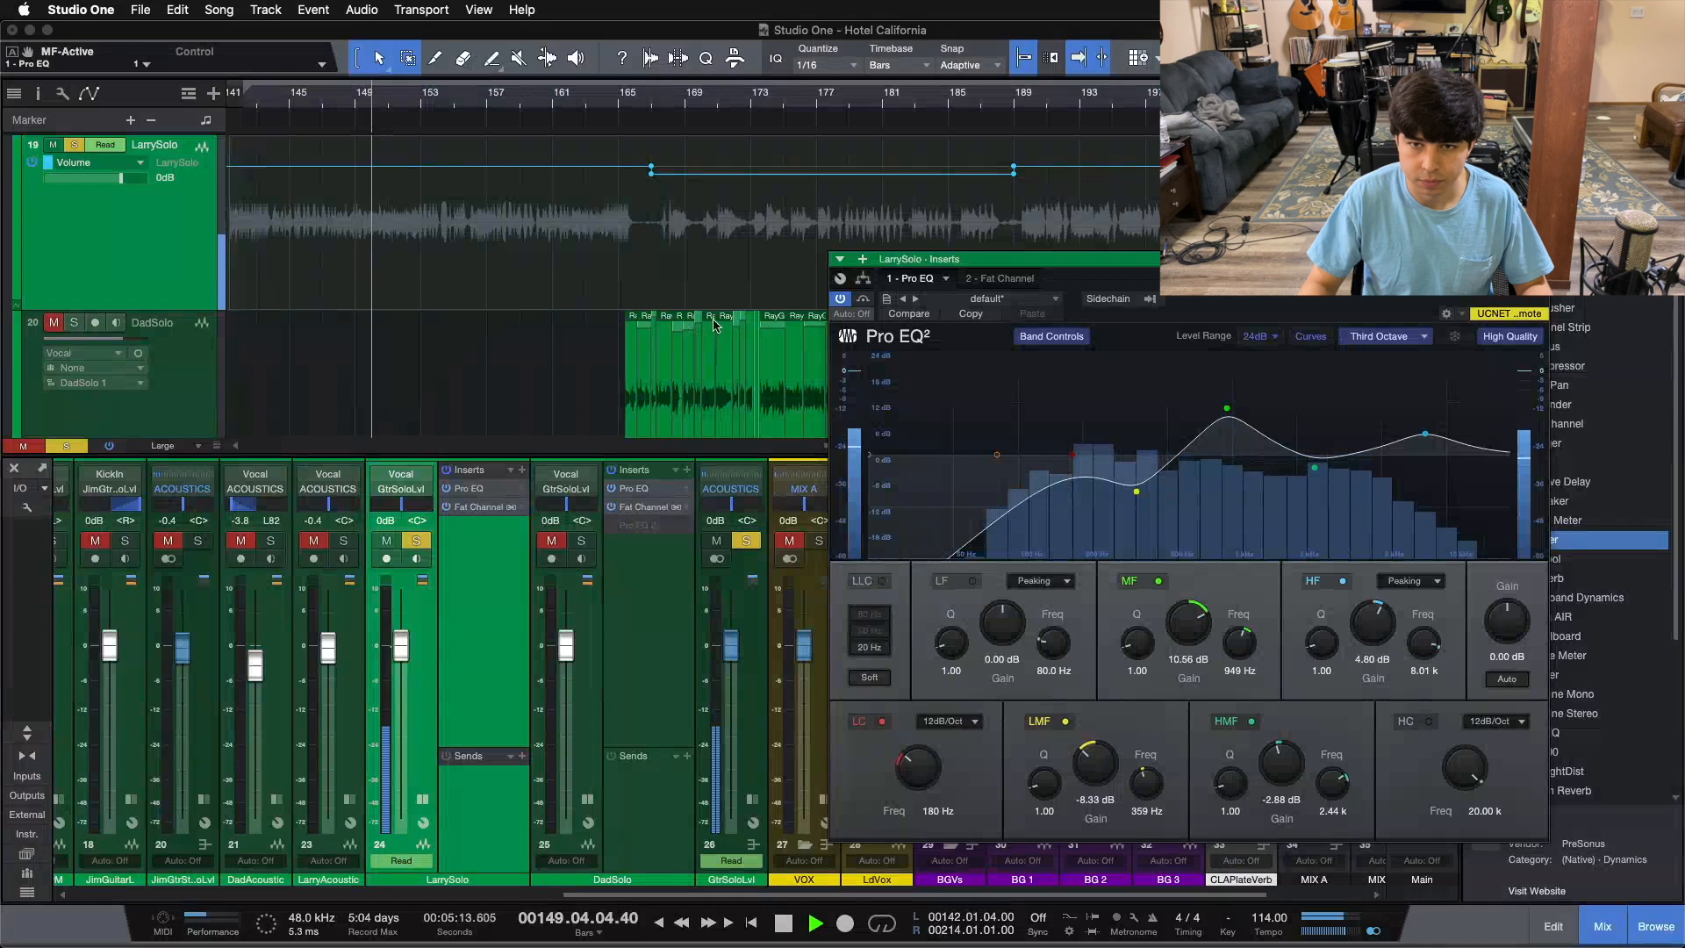
# Step: Examine the Fat Channel compressor on LarrySolo and the solo's waveform in the arrangement, and close the plug-in window
pyautogui.click(1023, 279)
pyautogui.moveTo(1266, 302); pyautogui.dragTo(1060, 509)
pyautogui.click(1054, 489)
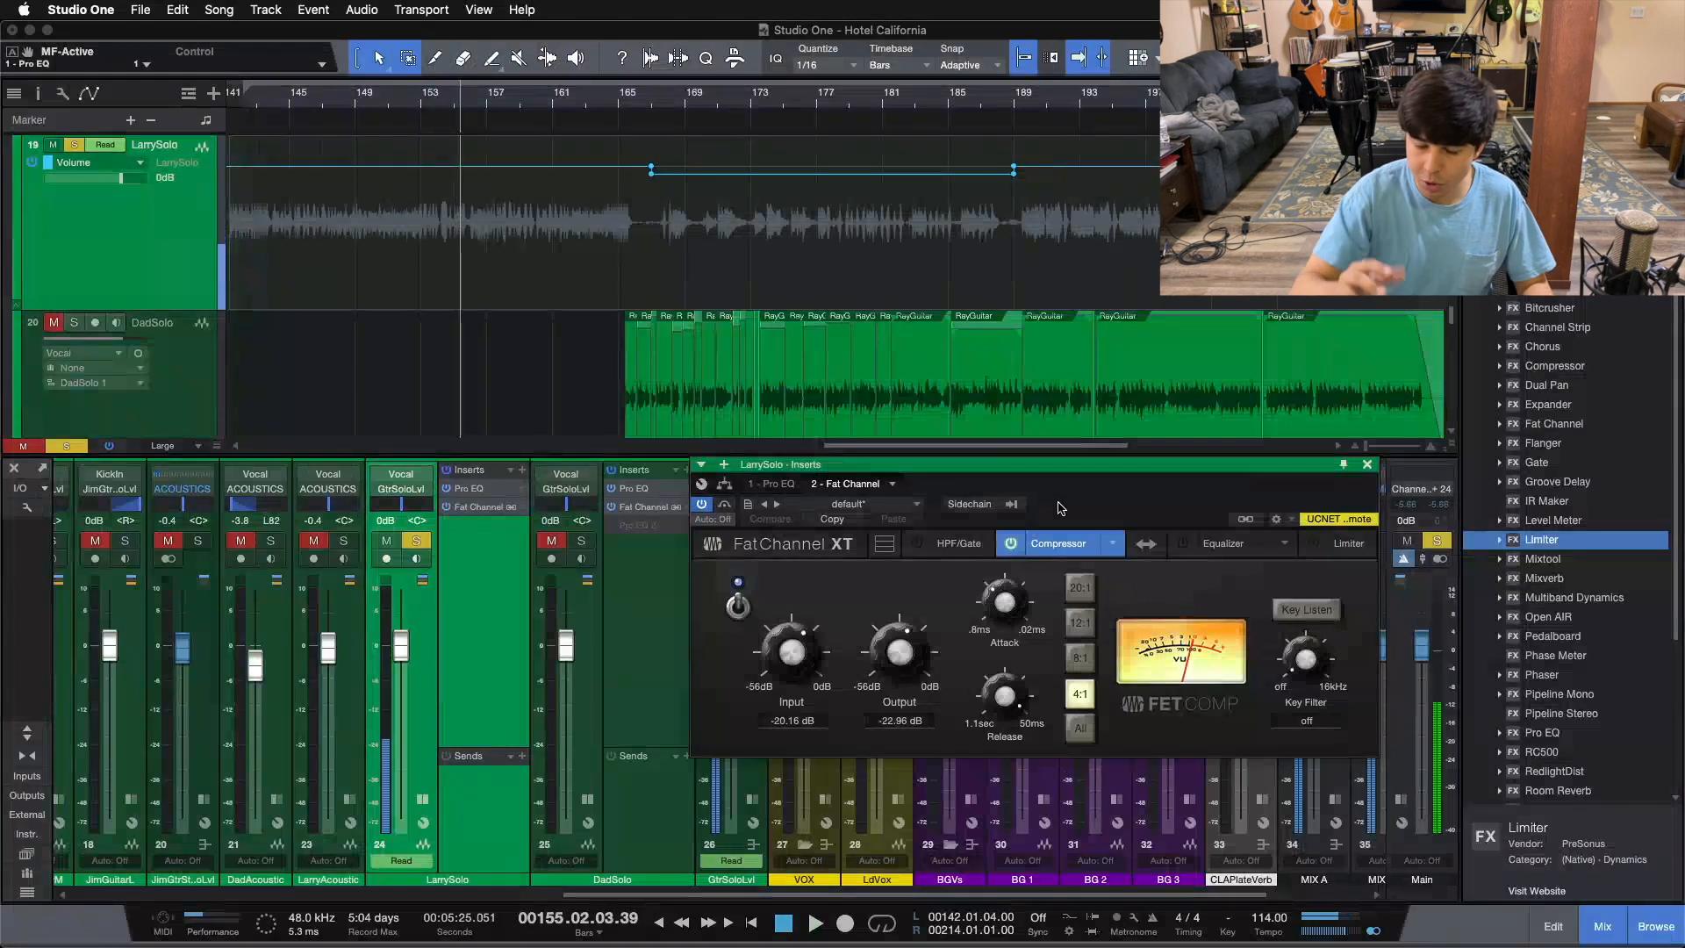
pyautogui.moveTo(1060, 507); pyautogui.dragTo(1016, 534)
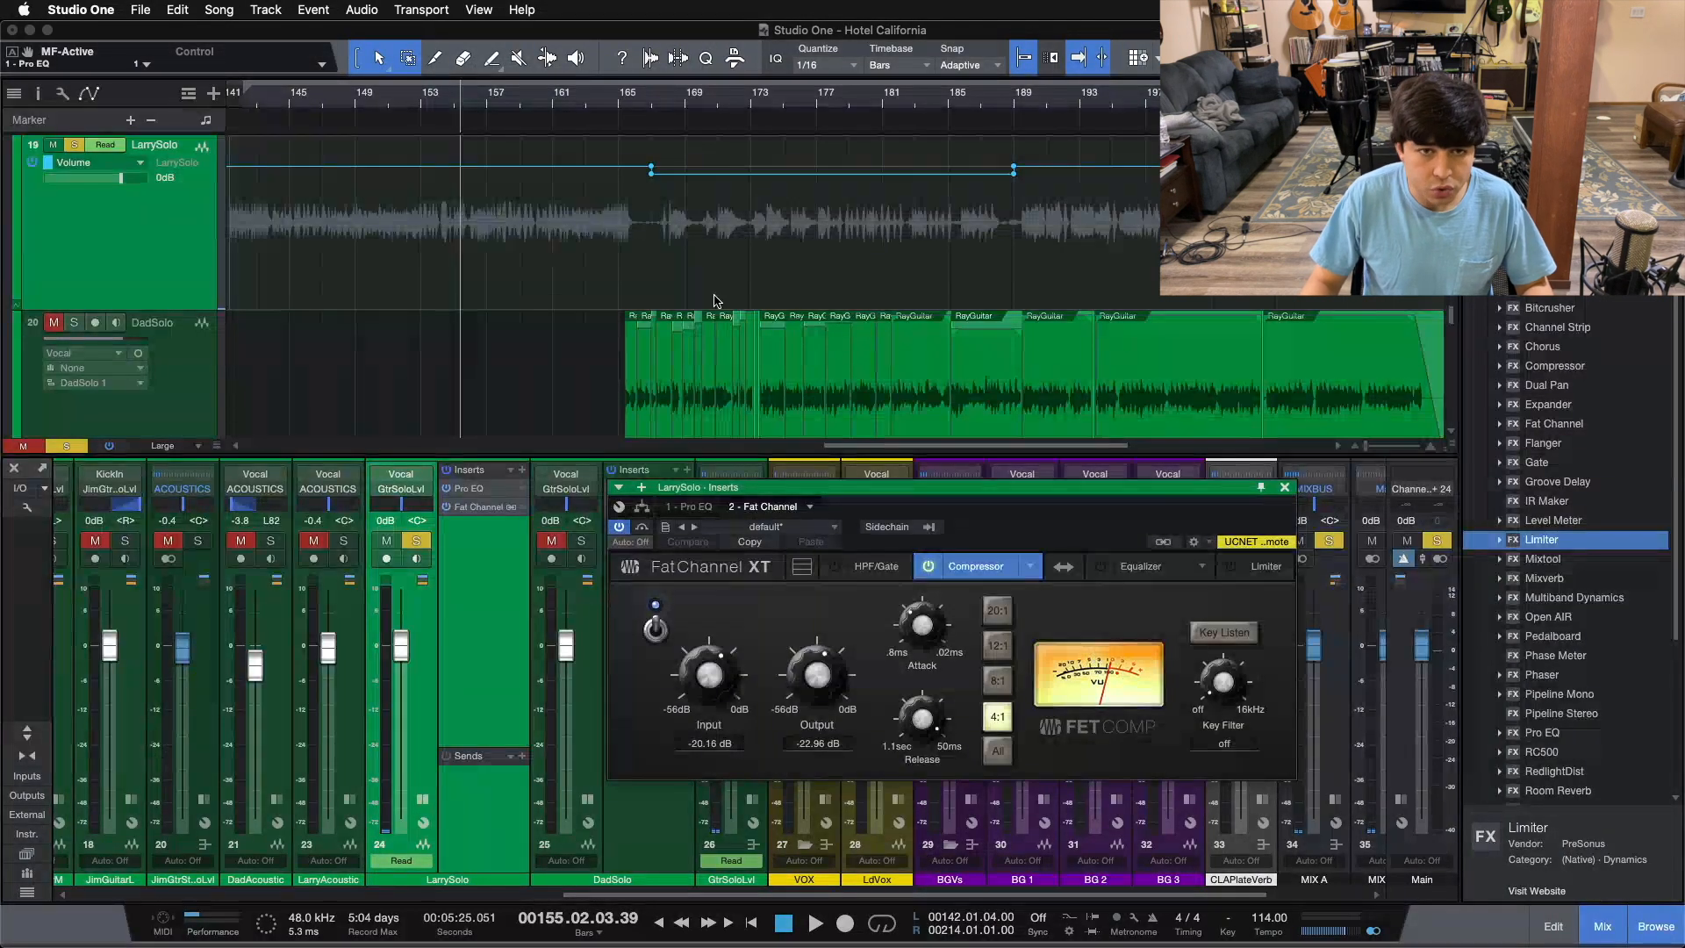
pyautogui.moveTo(492, 93); pyautogui.dragTo(602, 73)
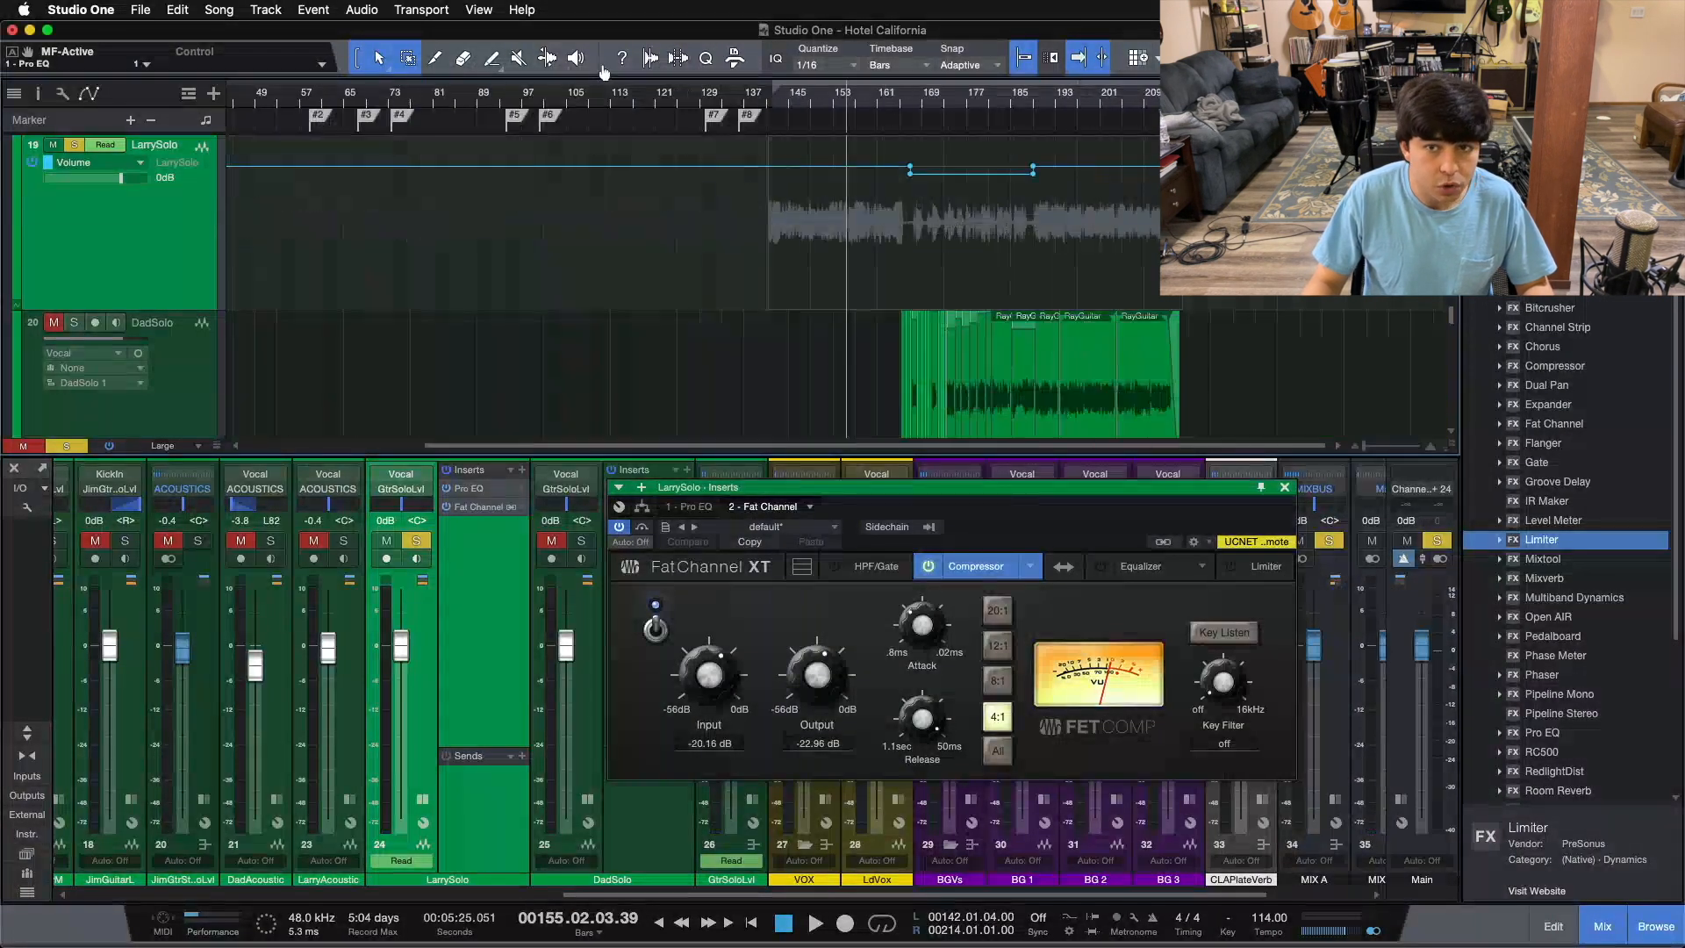
pyautogui.moveTo(886, 104); pyautogui.dragTo(862, 143)
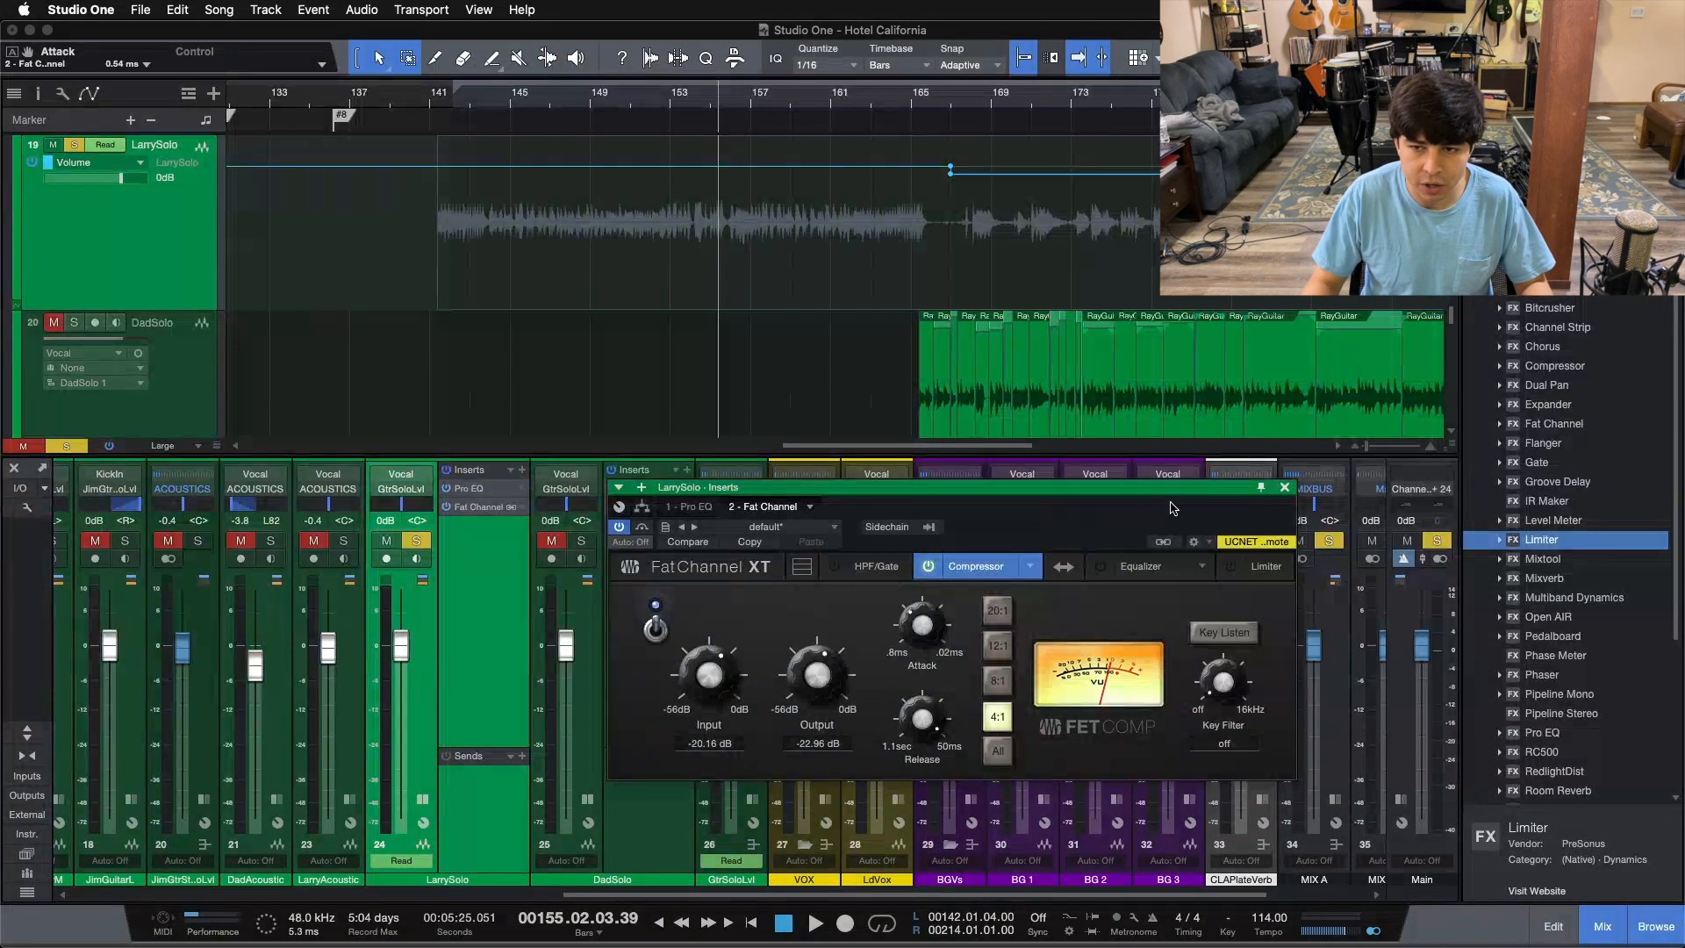
pyautogui.click(1284, 488)
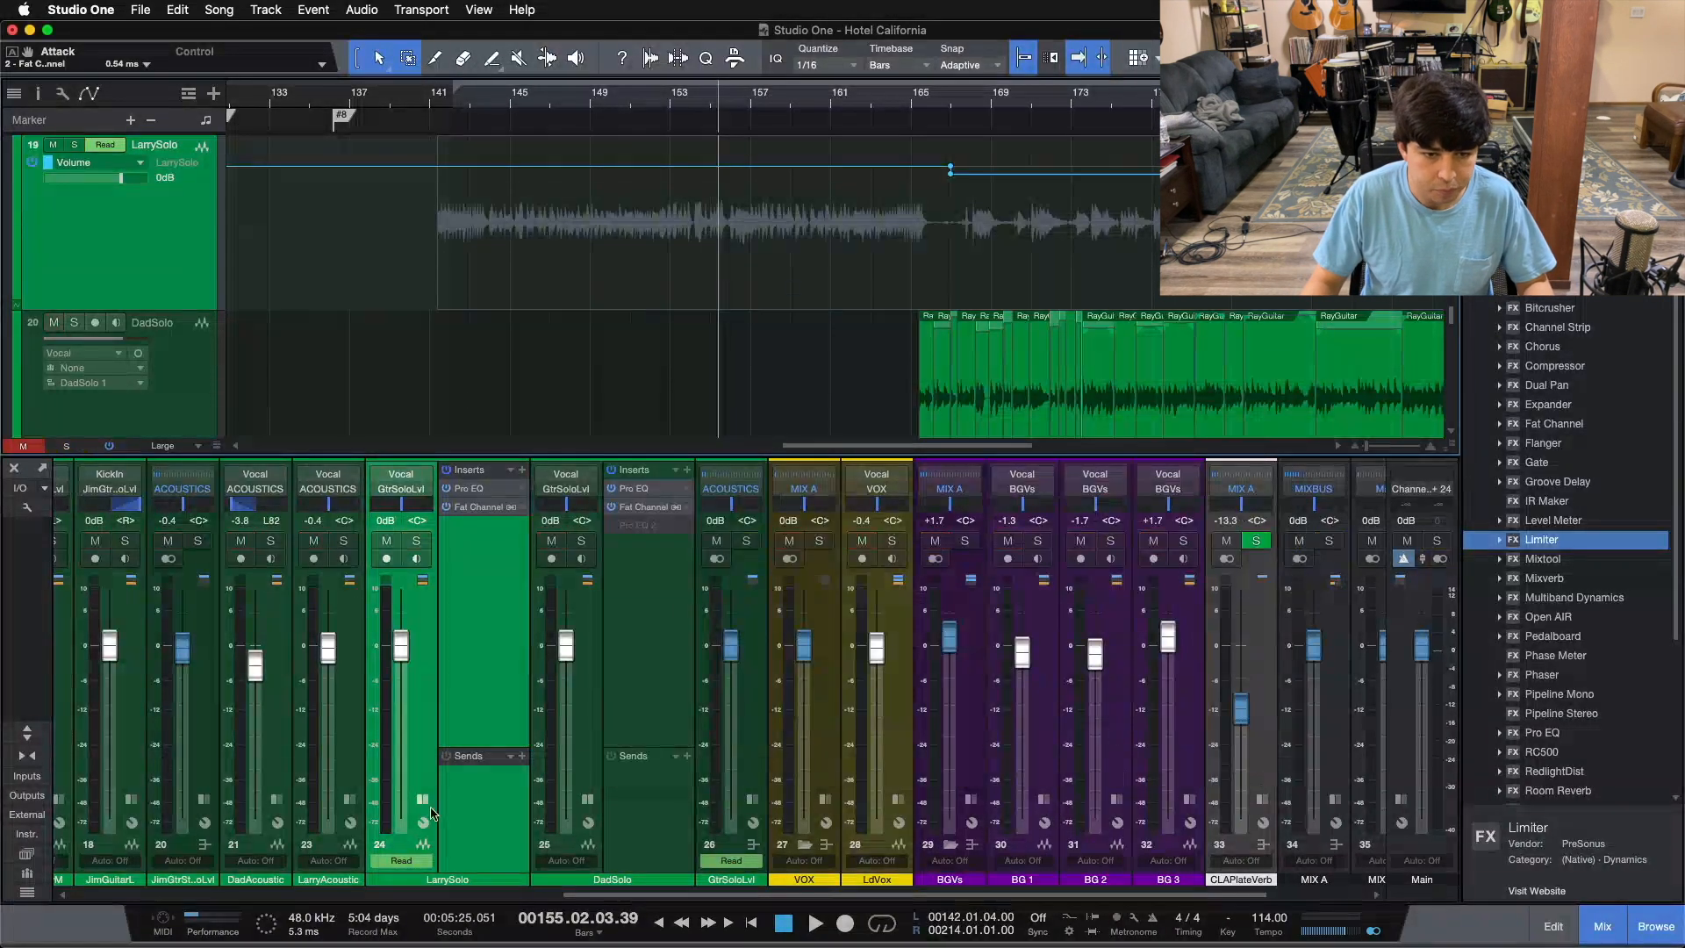
# Step: Solo the DadSolo channel with the playhead at bar 173 and open its Pro EQ
pyautogui.click(1072, 101)
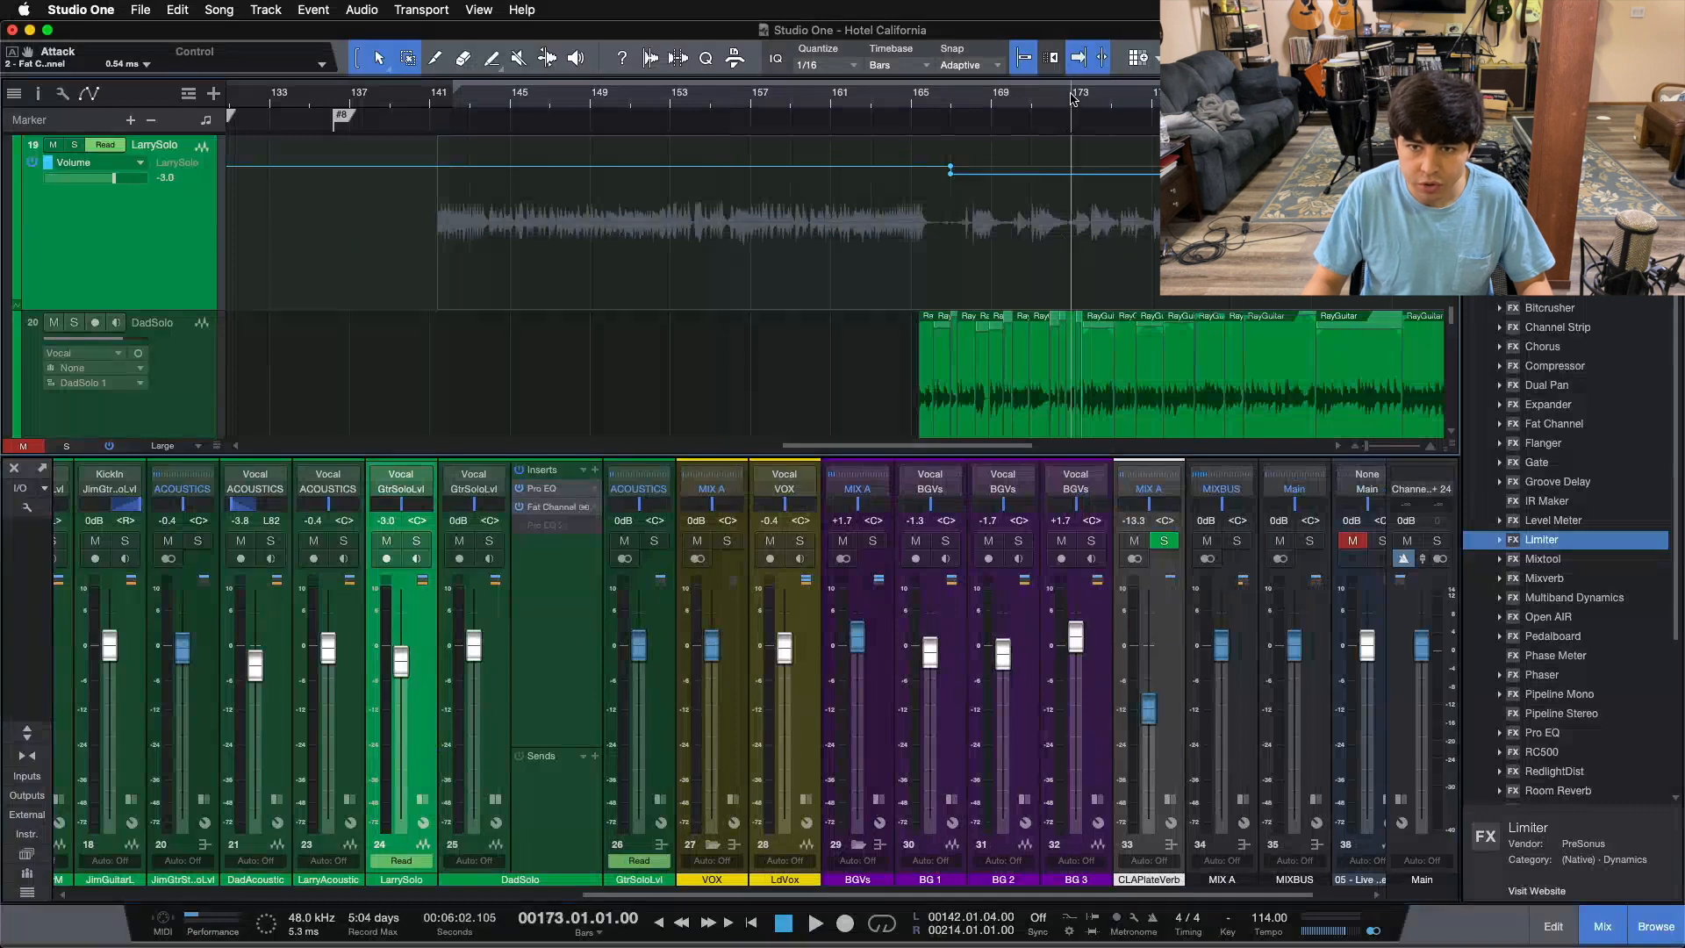
pyautogui.click(497, 541)
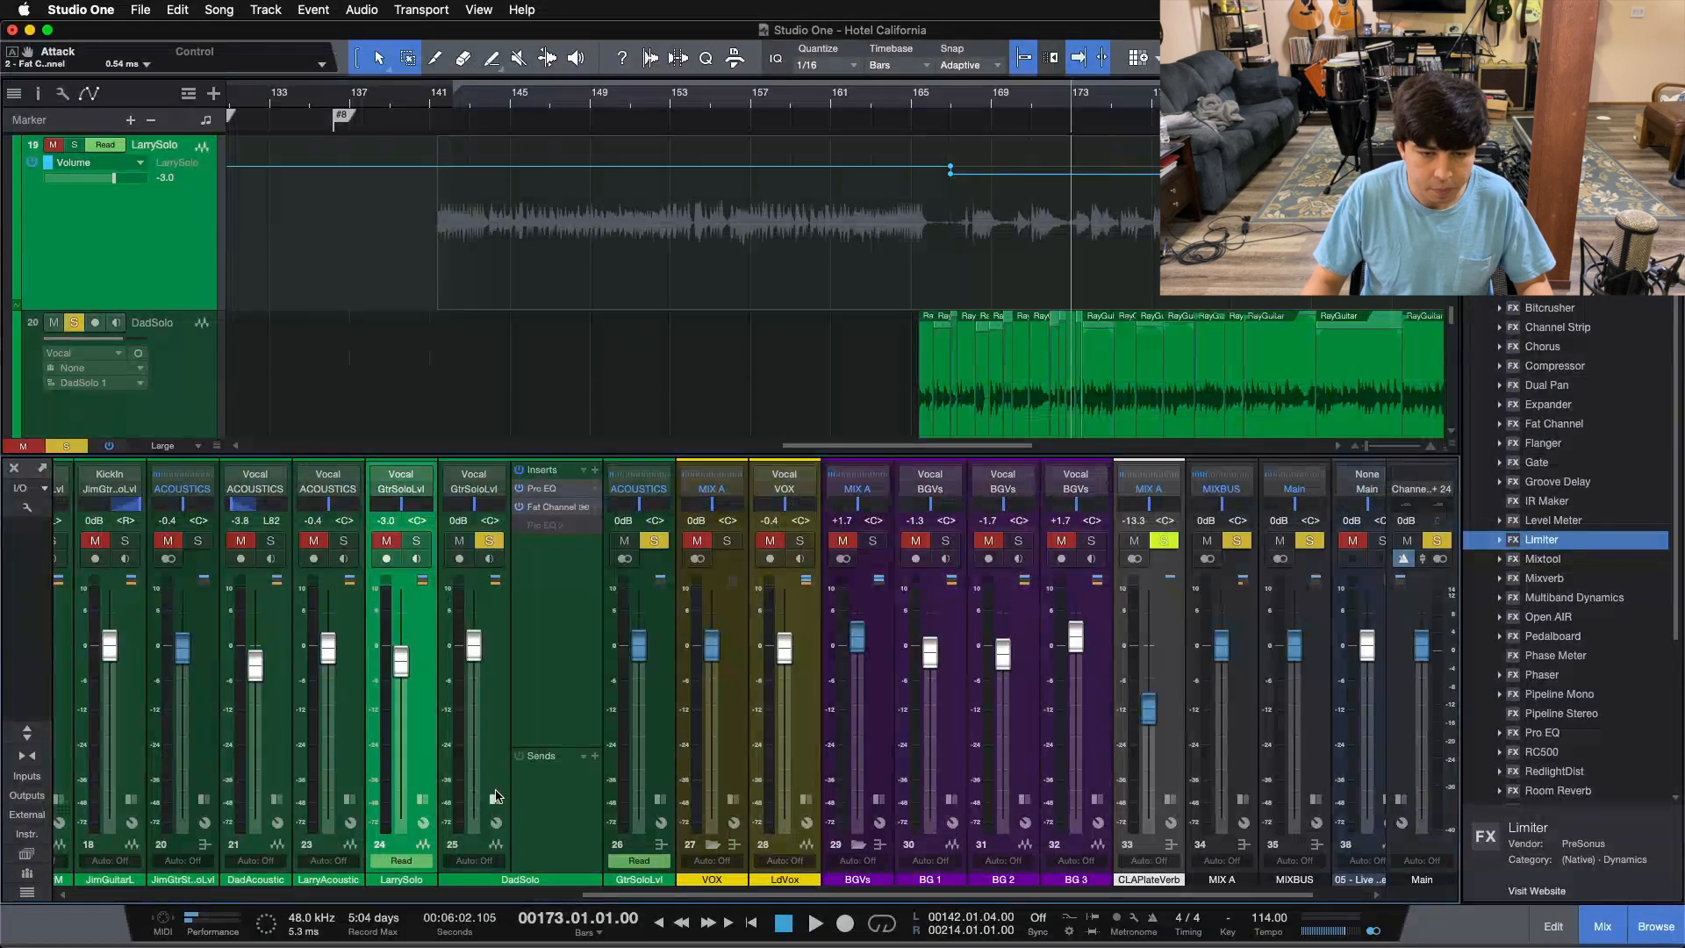
pyautogui.click(542, 488)
pyautogui.moveTo(1176, 304); pyautogui.dragTo(494, 194)
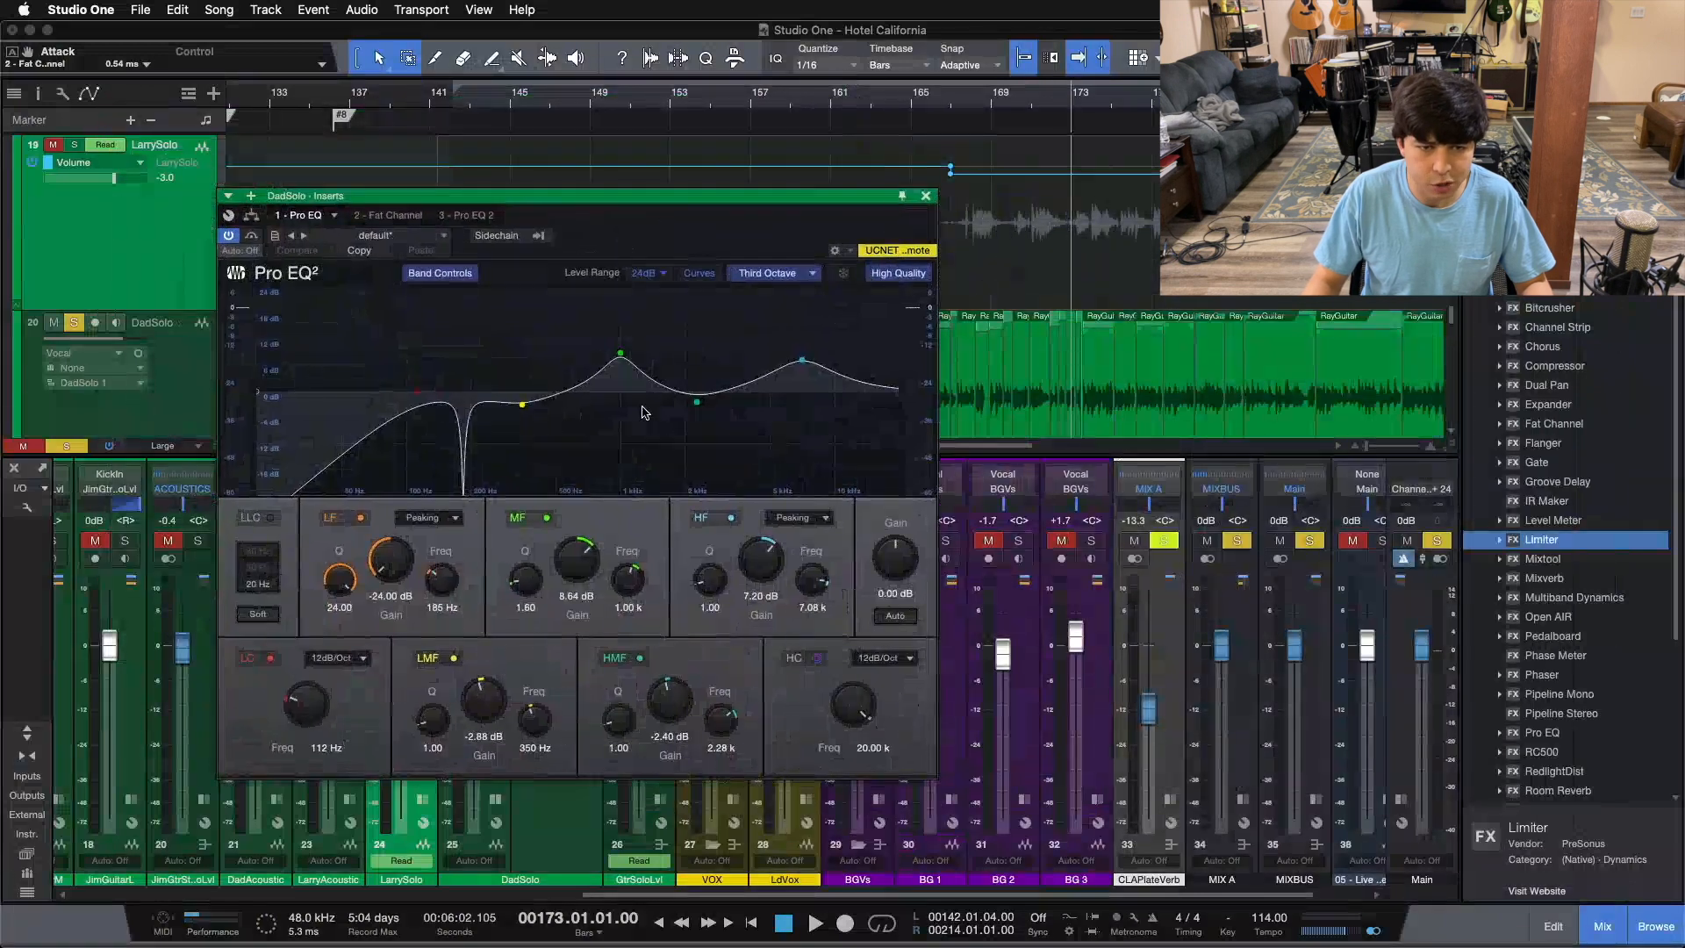
pyautogui.moveTo(636, 219); pyautogui.dragTo(746, 338)
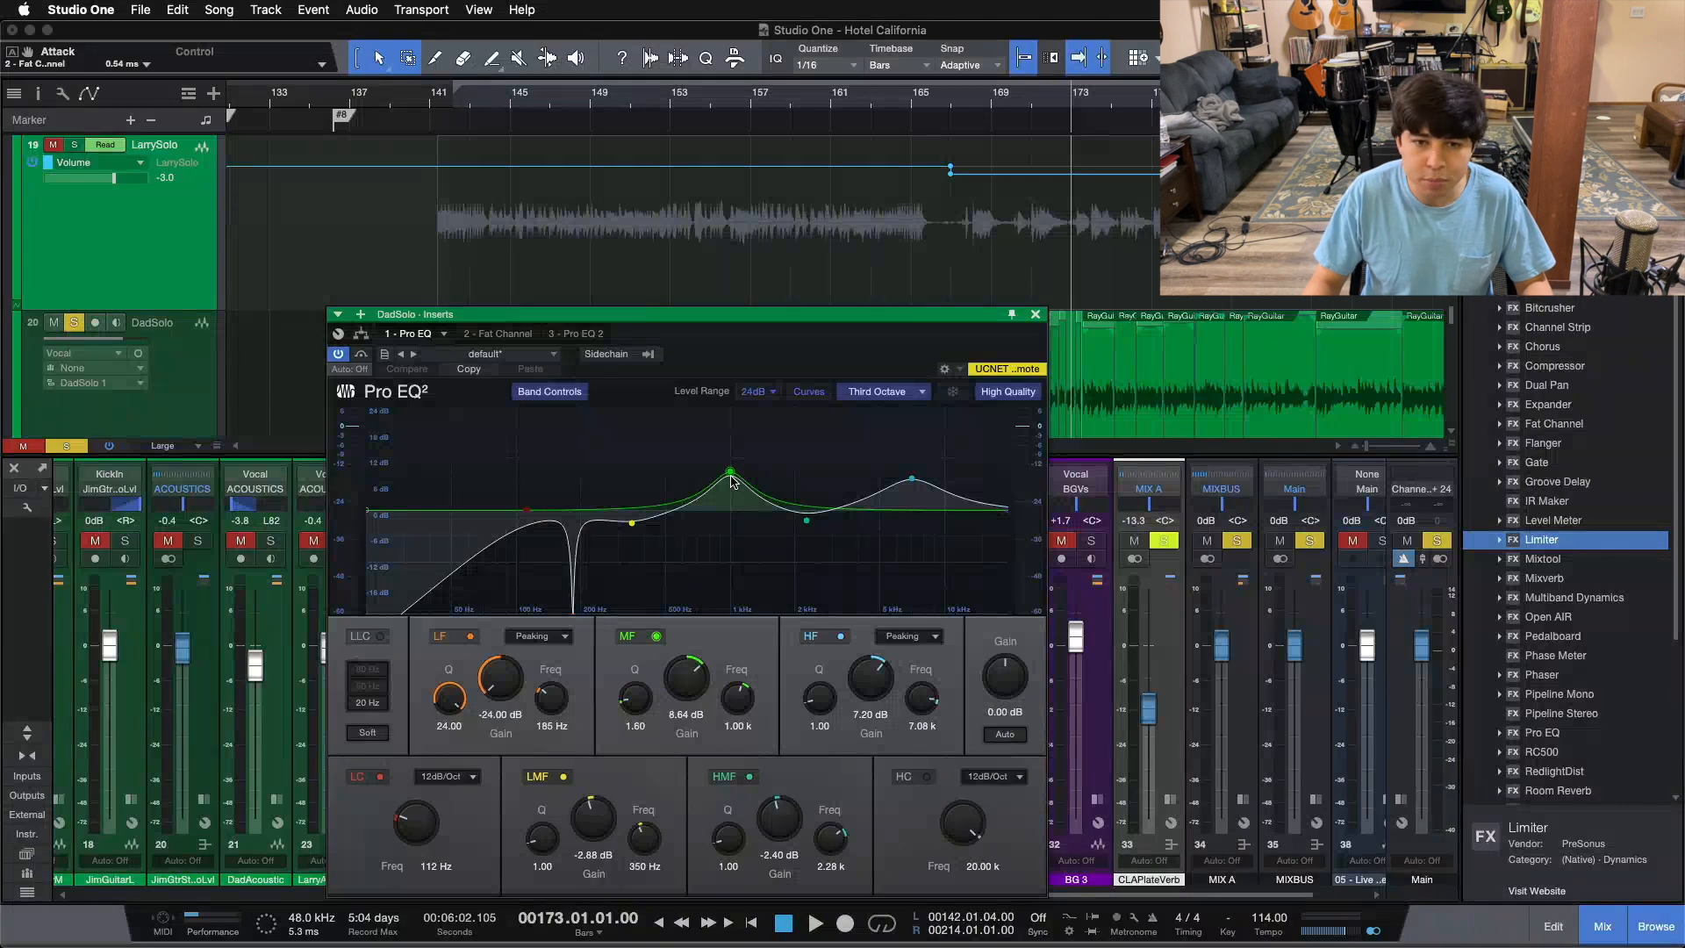
pyautogui.moveTo(719, 360); pyautogui.dragTo(611, 285)
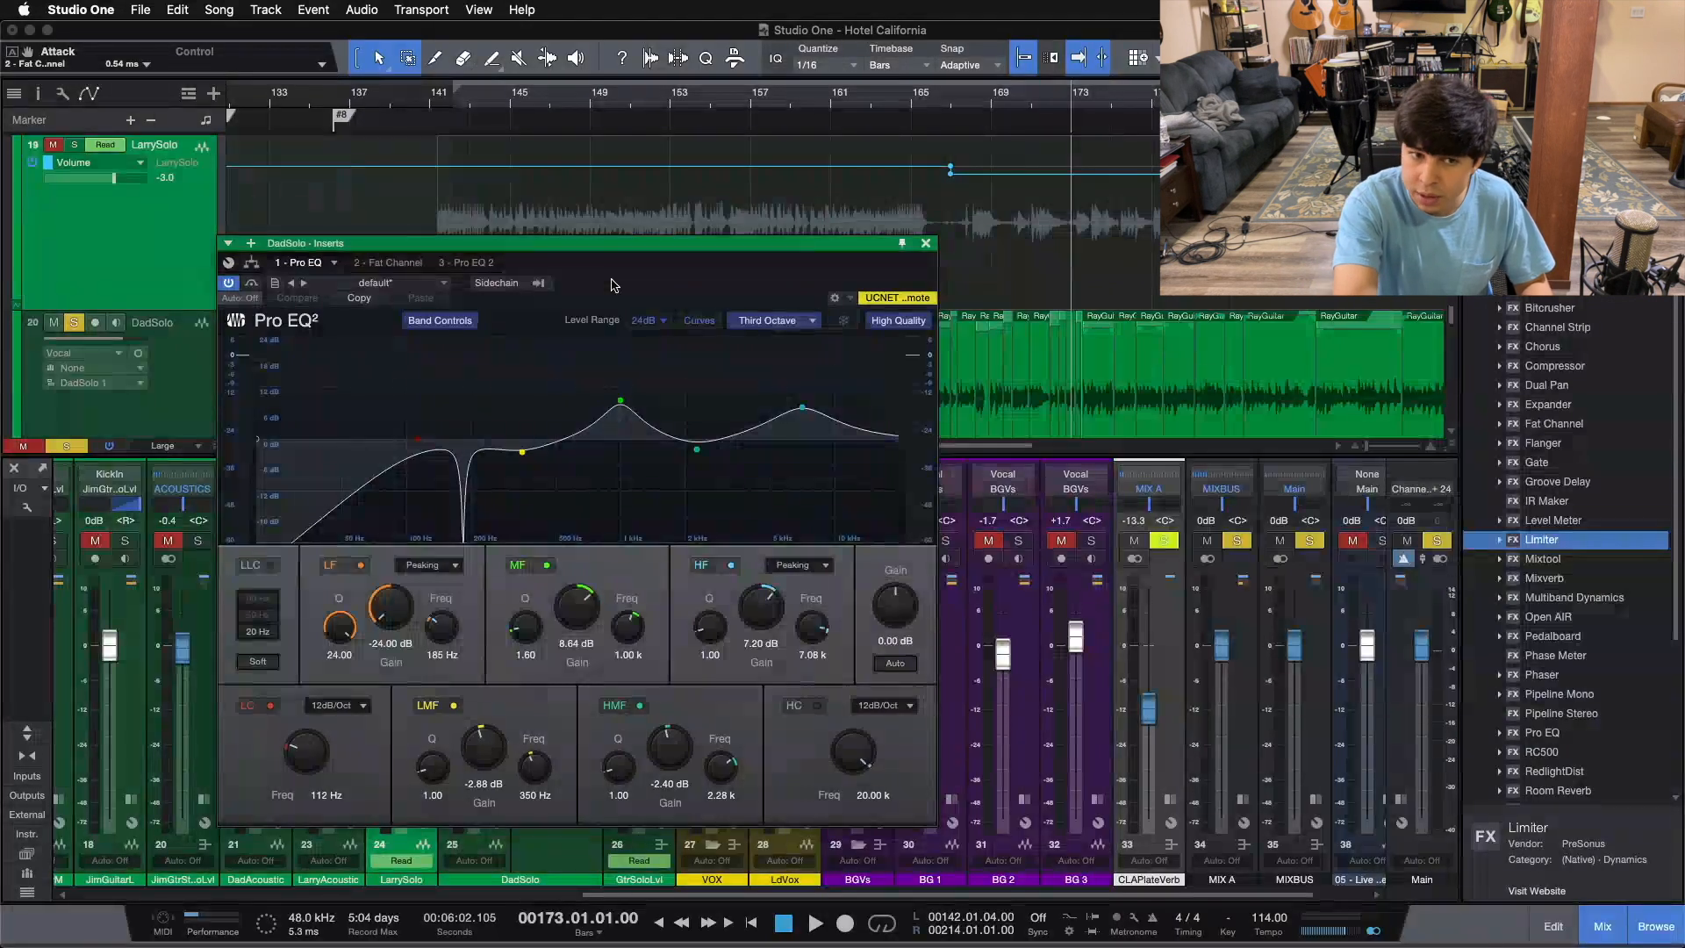
# Step: Play DadSolo and switch its Pro EQ's MF band off and back on to compare the tone
pyautogui.press('space')
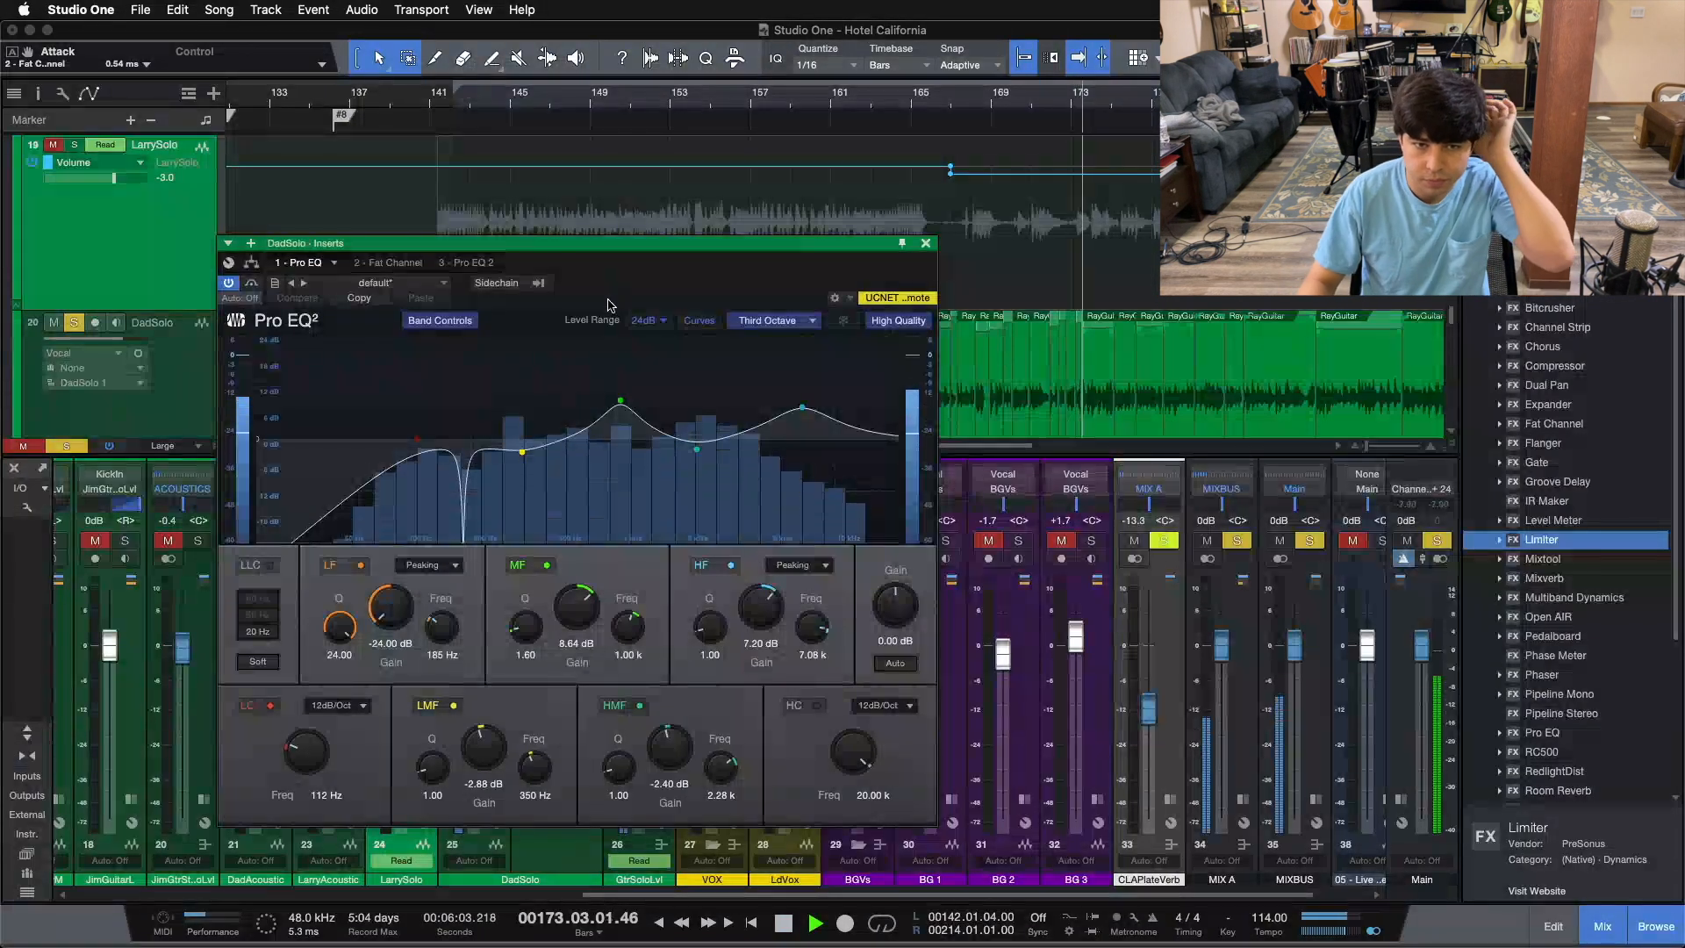
pyautogui.doubleClick(621, 401)
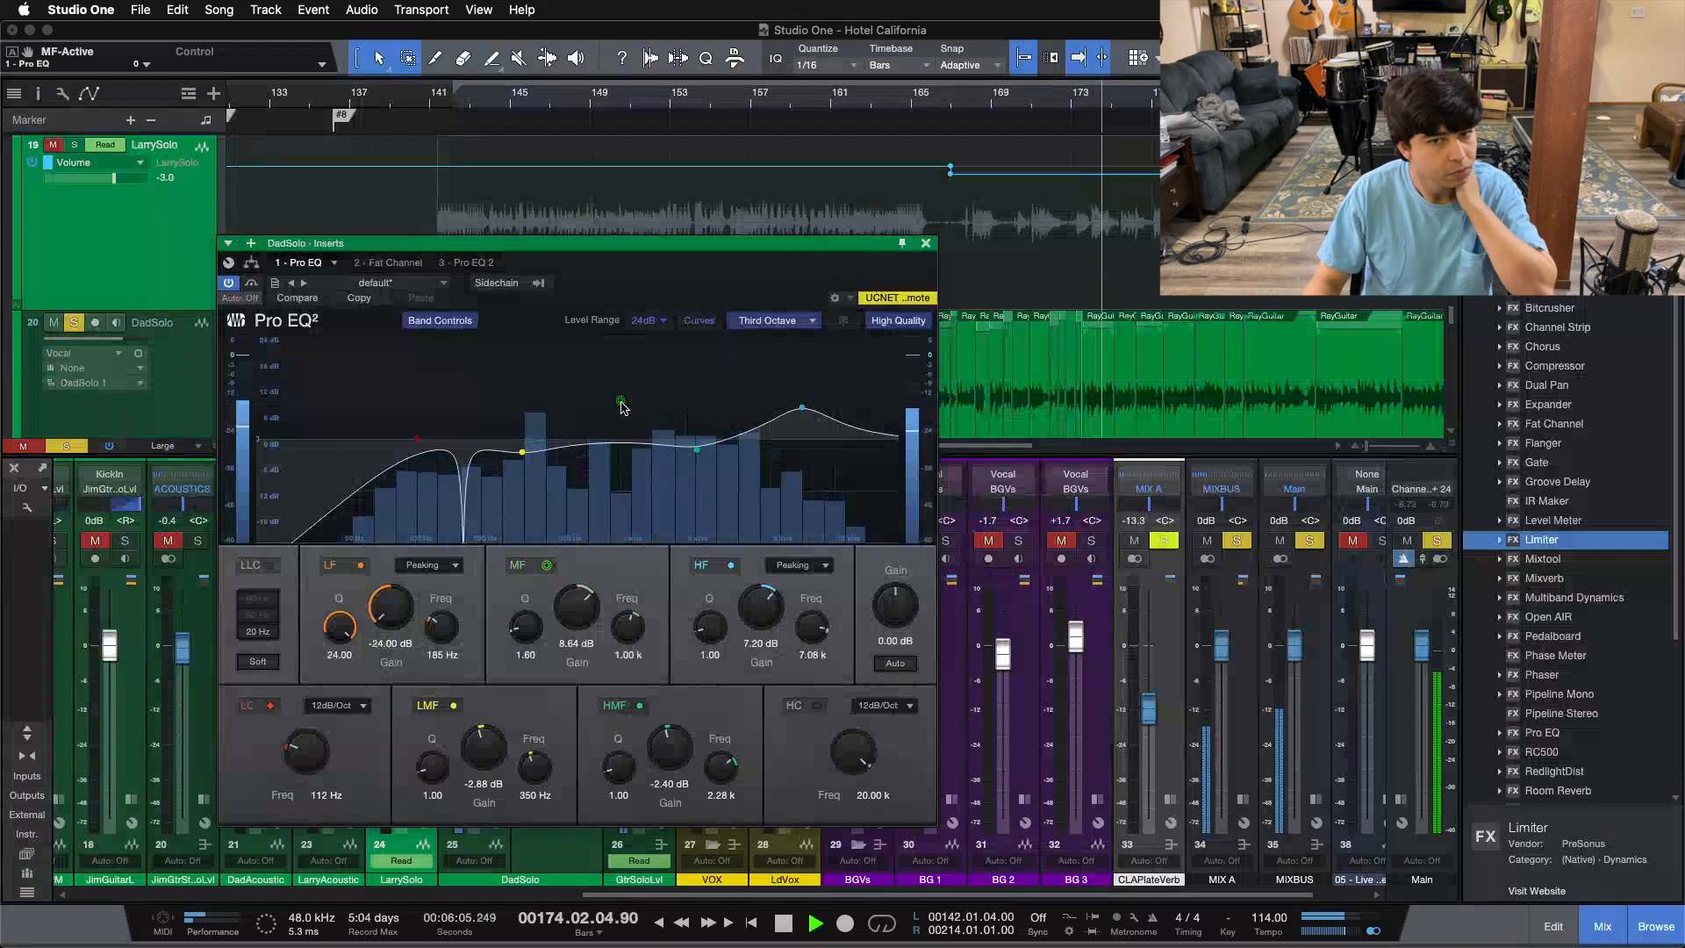
pyautogui.doubleClick(620, 401)
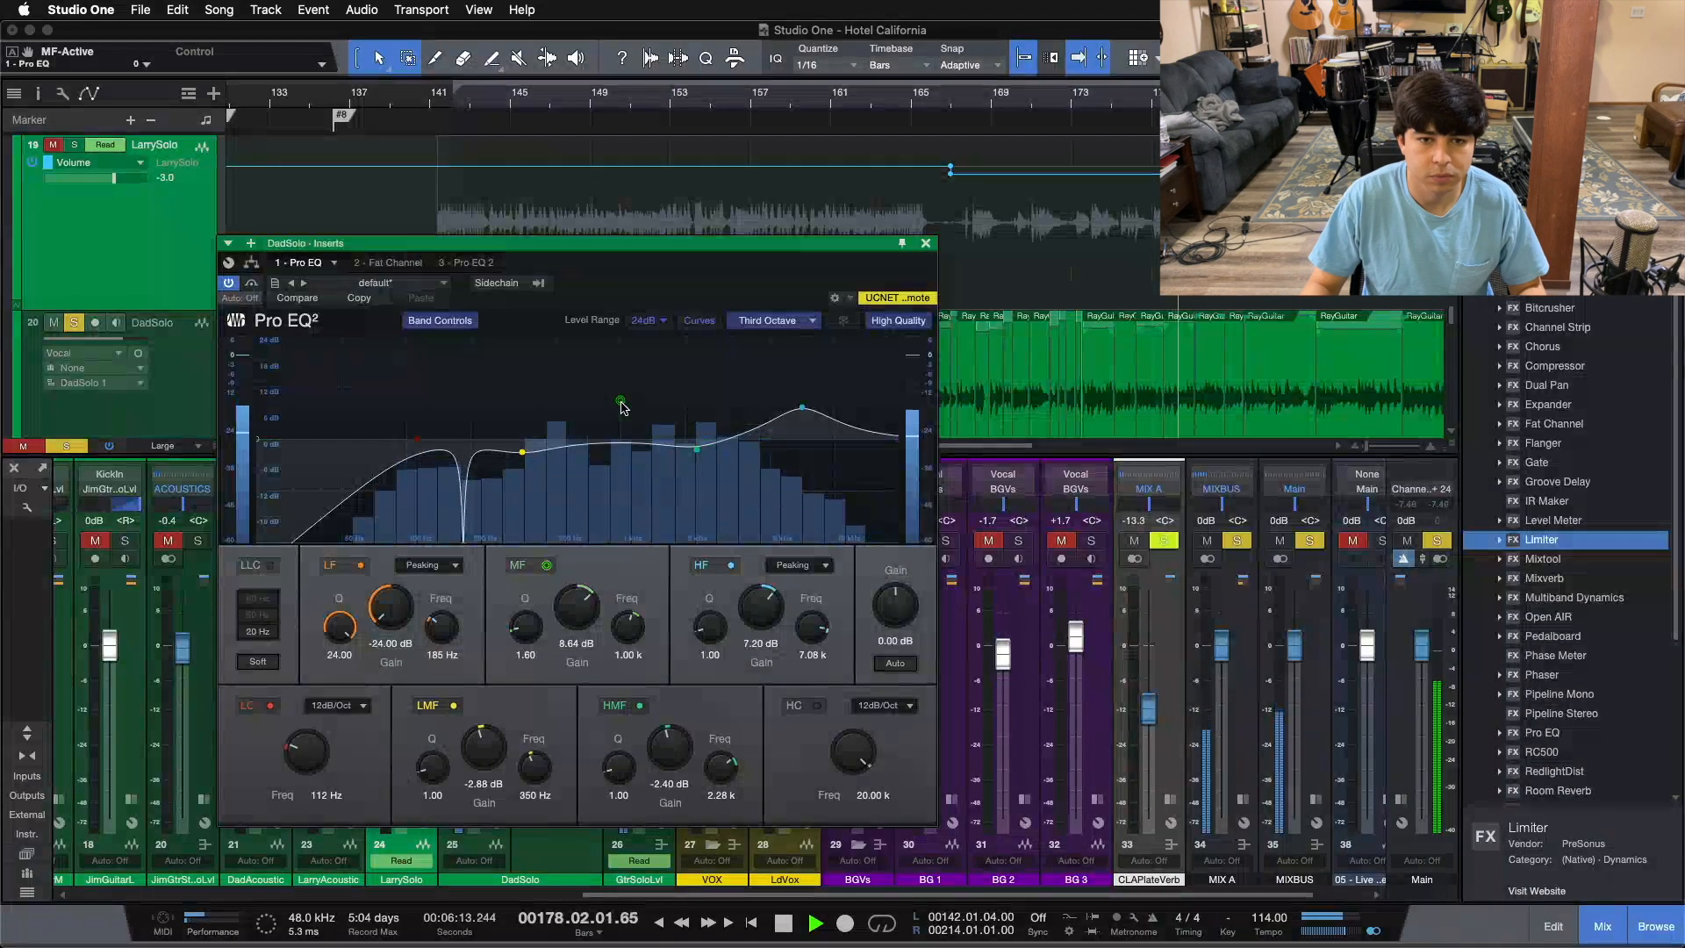
pyautogui.doubleClick(621, 402)
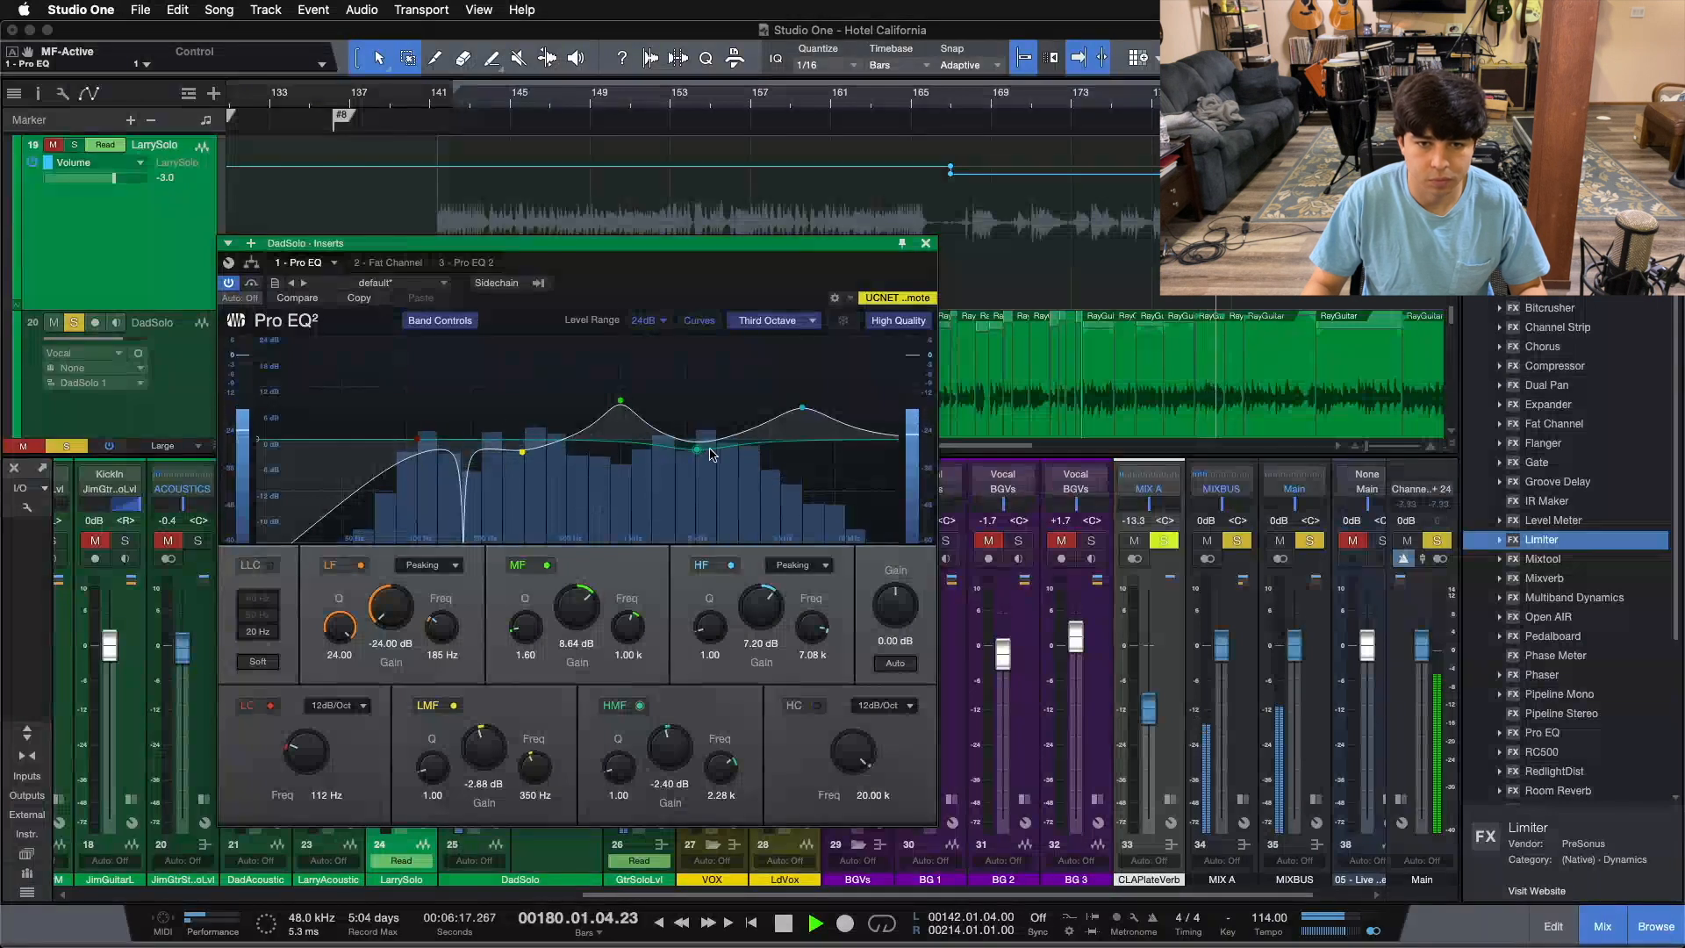
# Step: Bypass and re-enable the 1.00 kHz MF boost on DadSolo's Pro EQ during playback, and stop the transport
pyautogui.doubleClick(620, 405)
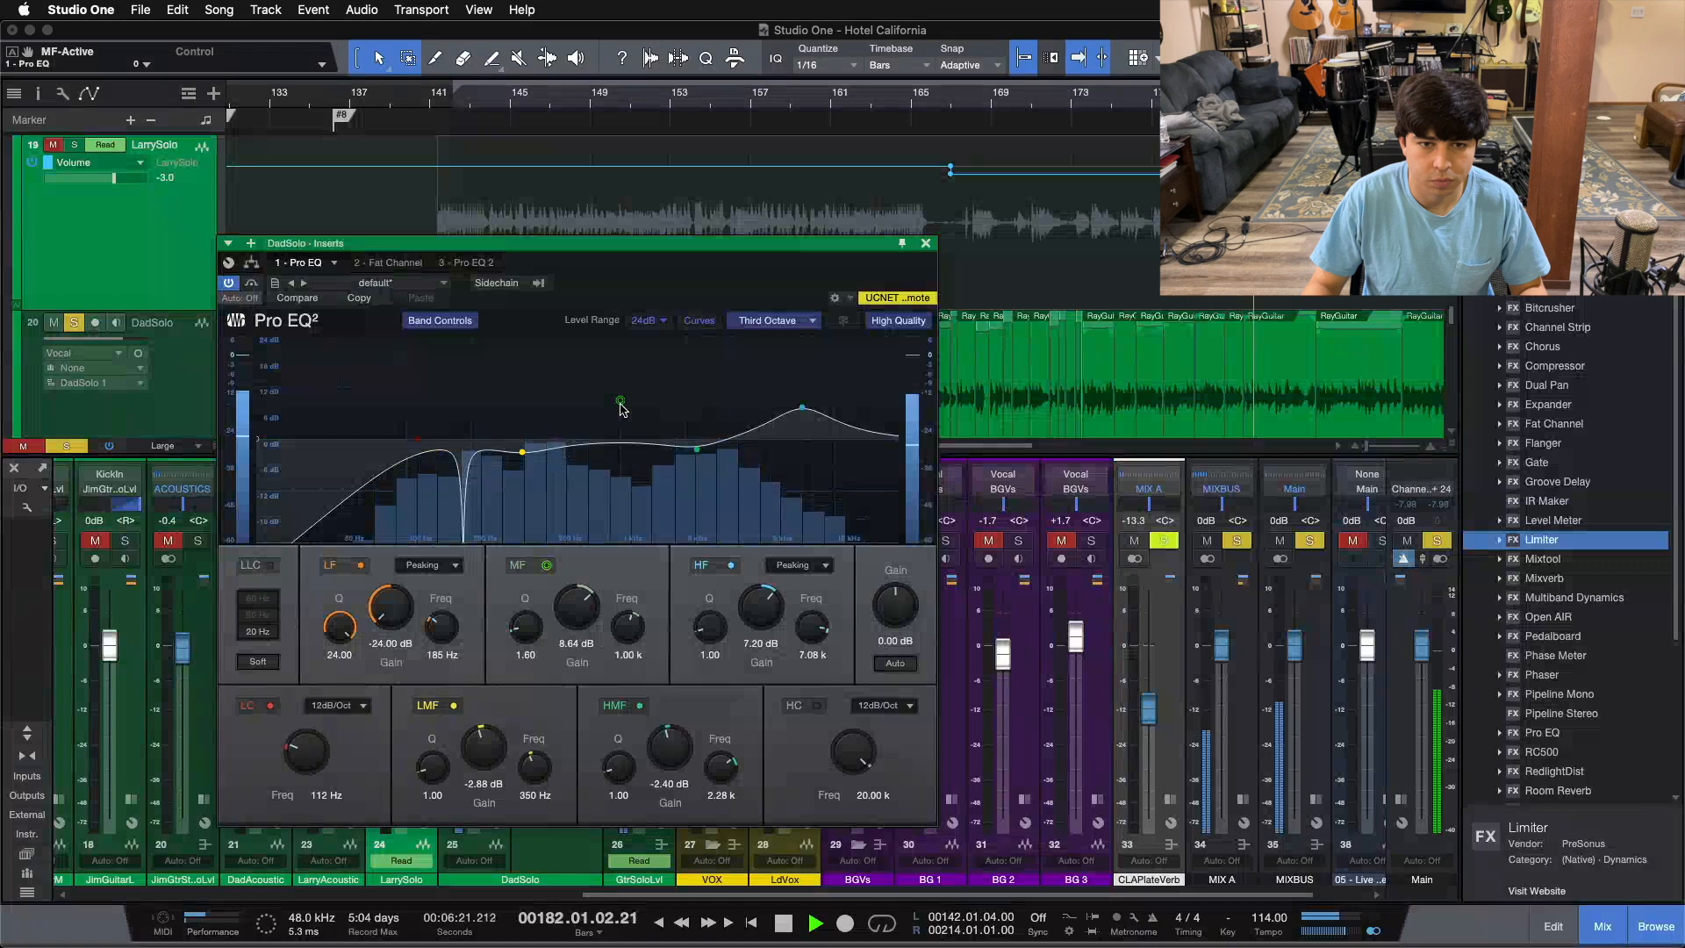
pyautogui.doubleClick(621, 404)
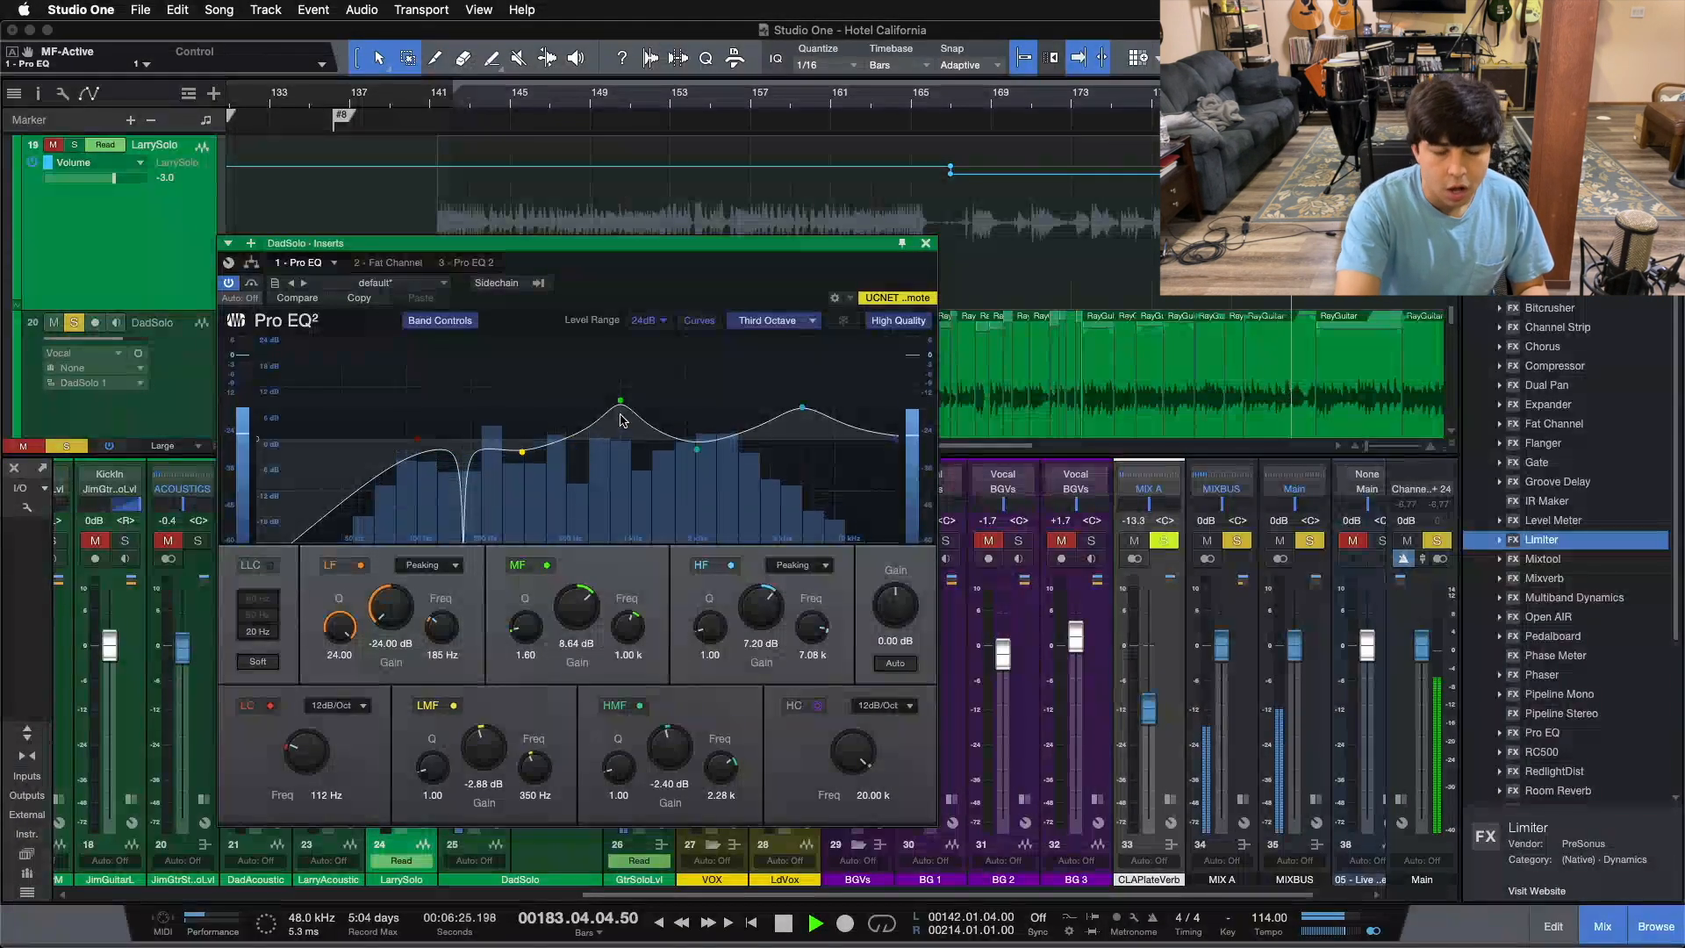
pyautogui.press('space')
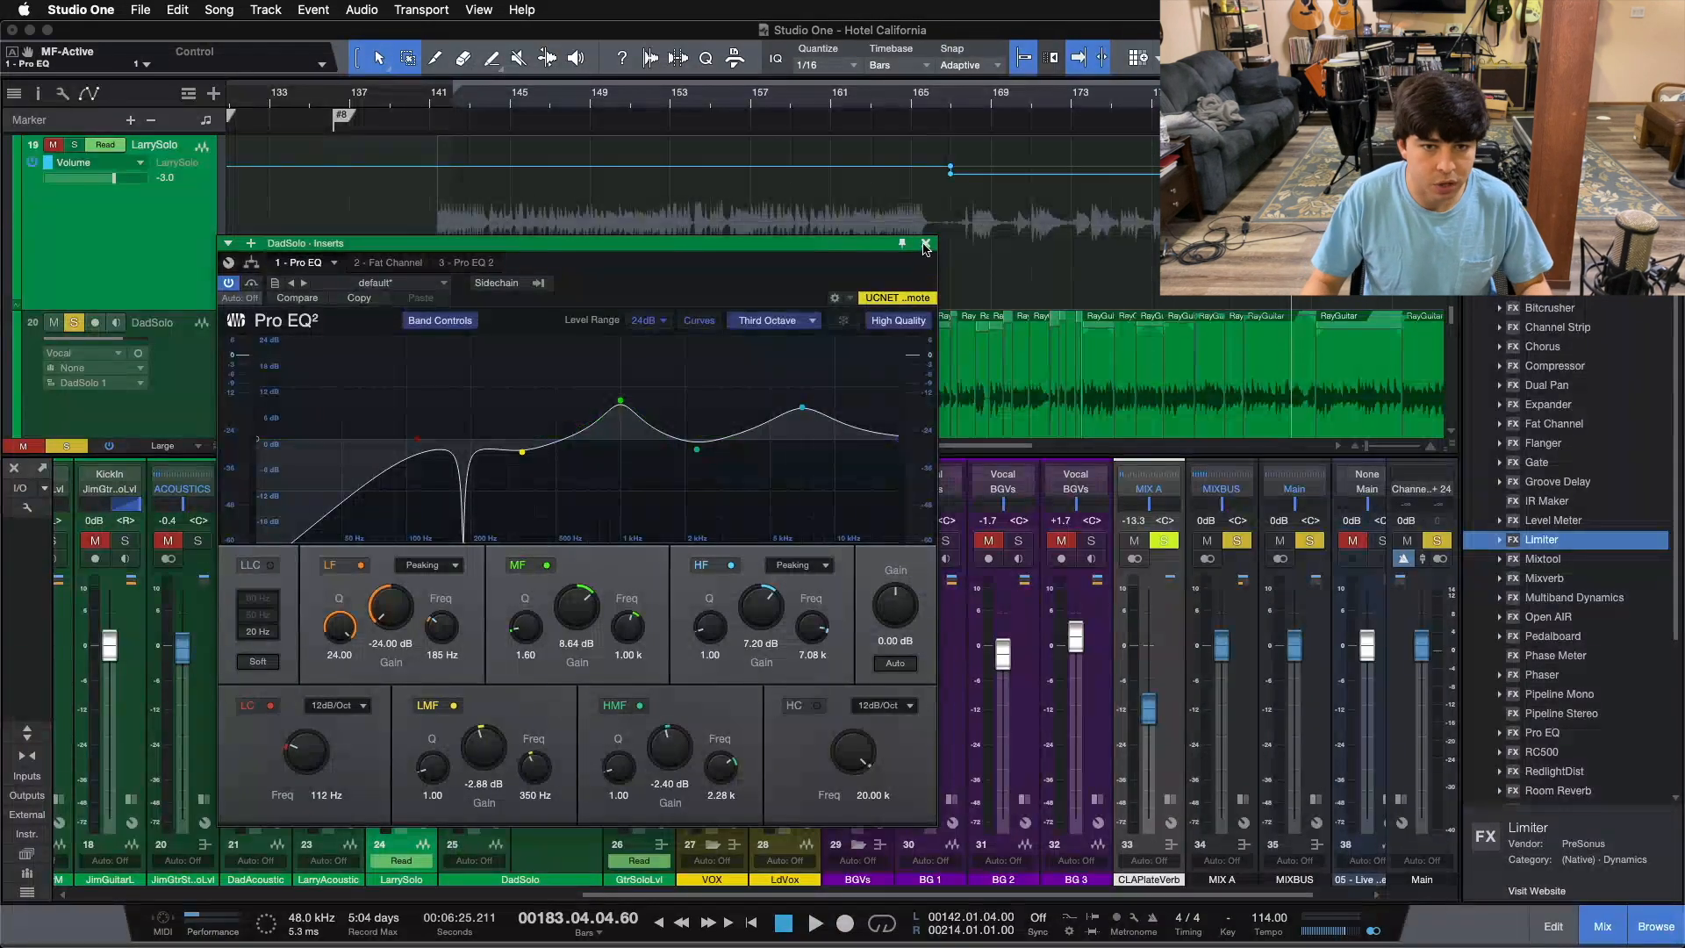
# Step: Show DadSolo's Fat Channel compressor clear of the arrangement and play the solo from bar 171, beat 4
pyautogui.click(390, 263)
pyautogui.click(1069, 125)
pyautogui.click(570, 322)
pyautogui.moveTo(603, 288); pyautogui.dragTo(706, 566)
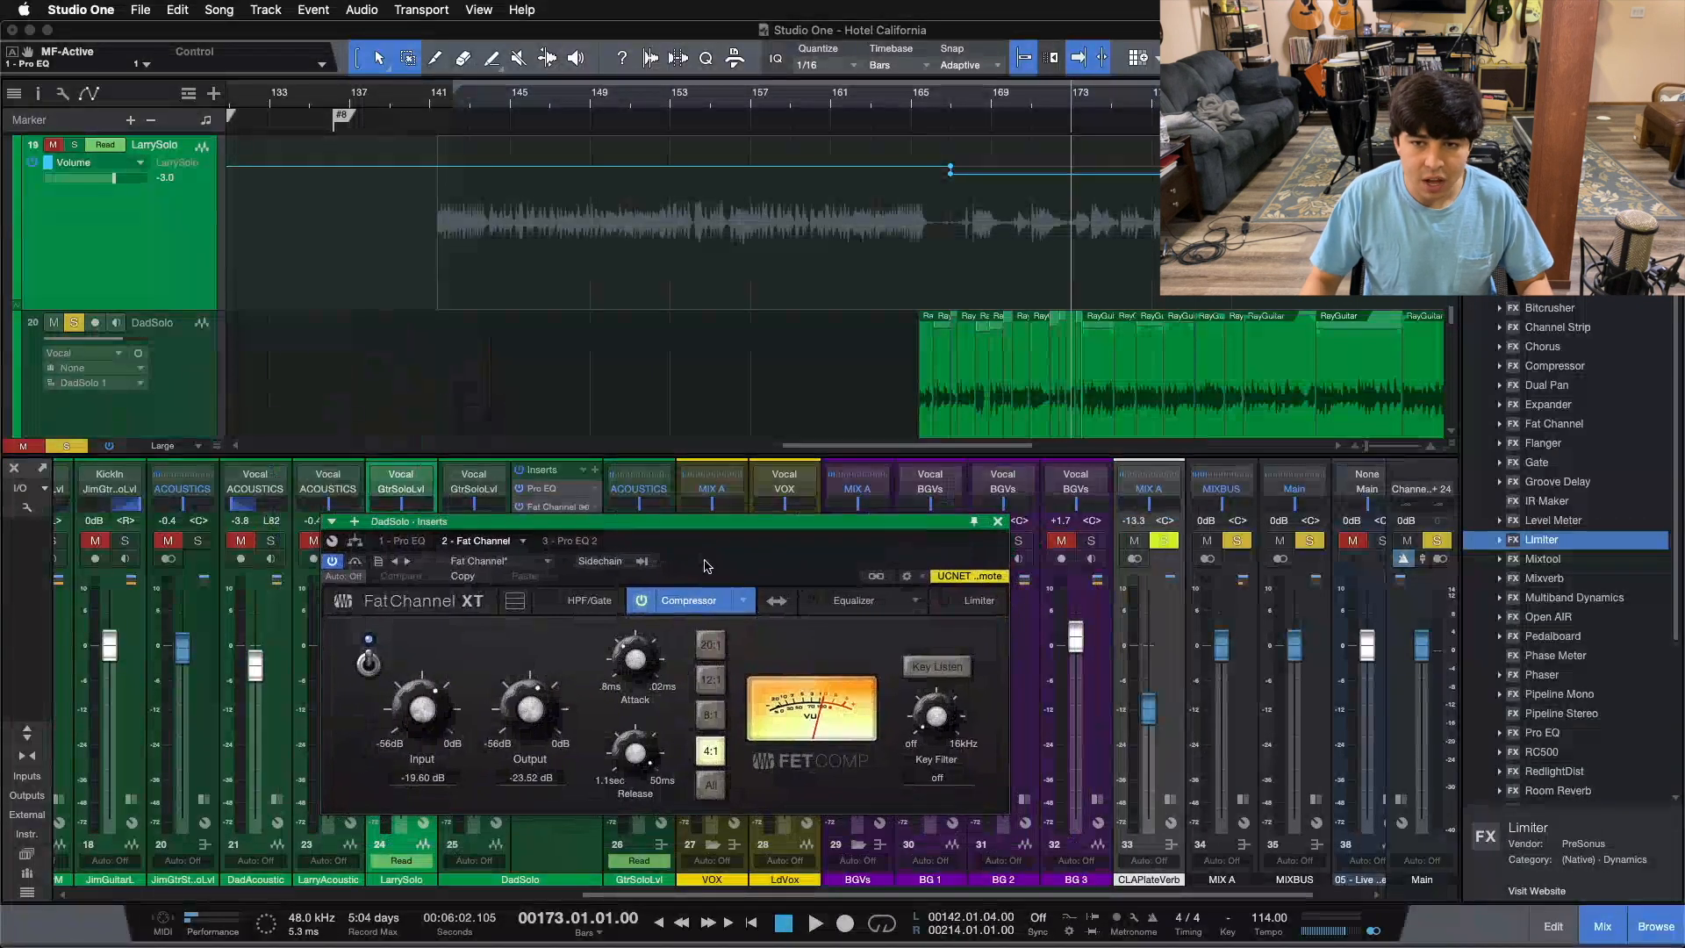
pyautogui.moveTo(1154, 109); pyautogui.dragTo(733, 153)
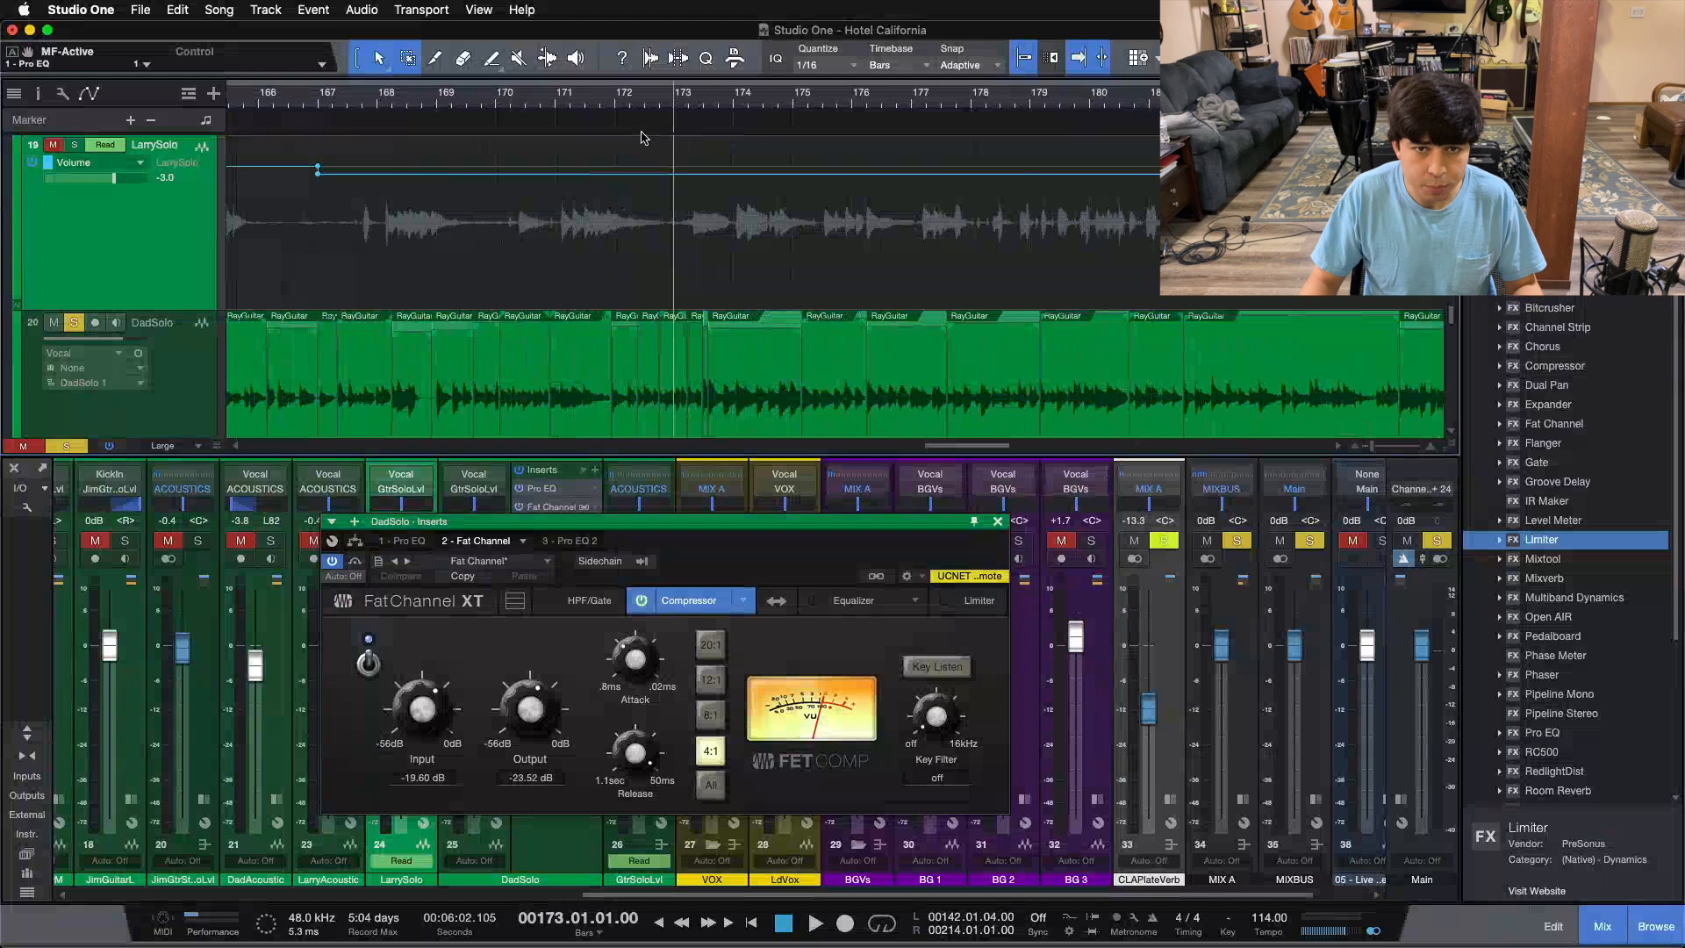
pyautogui.click(600, 104)
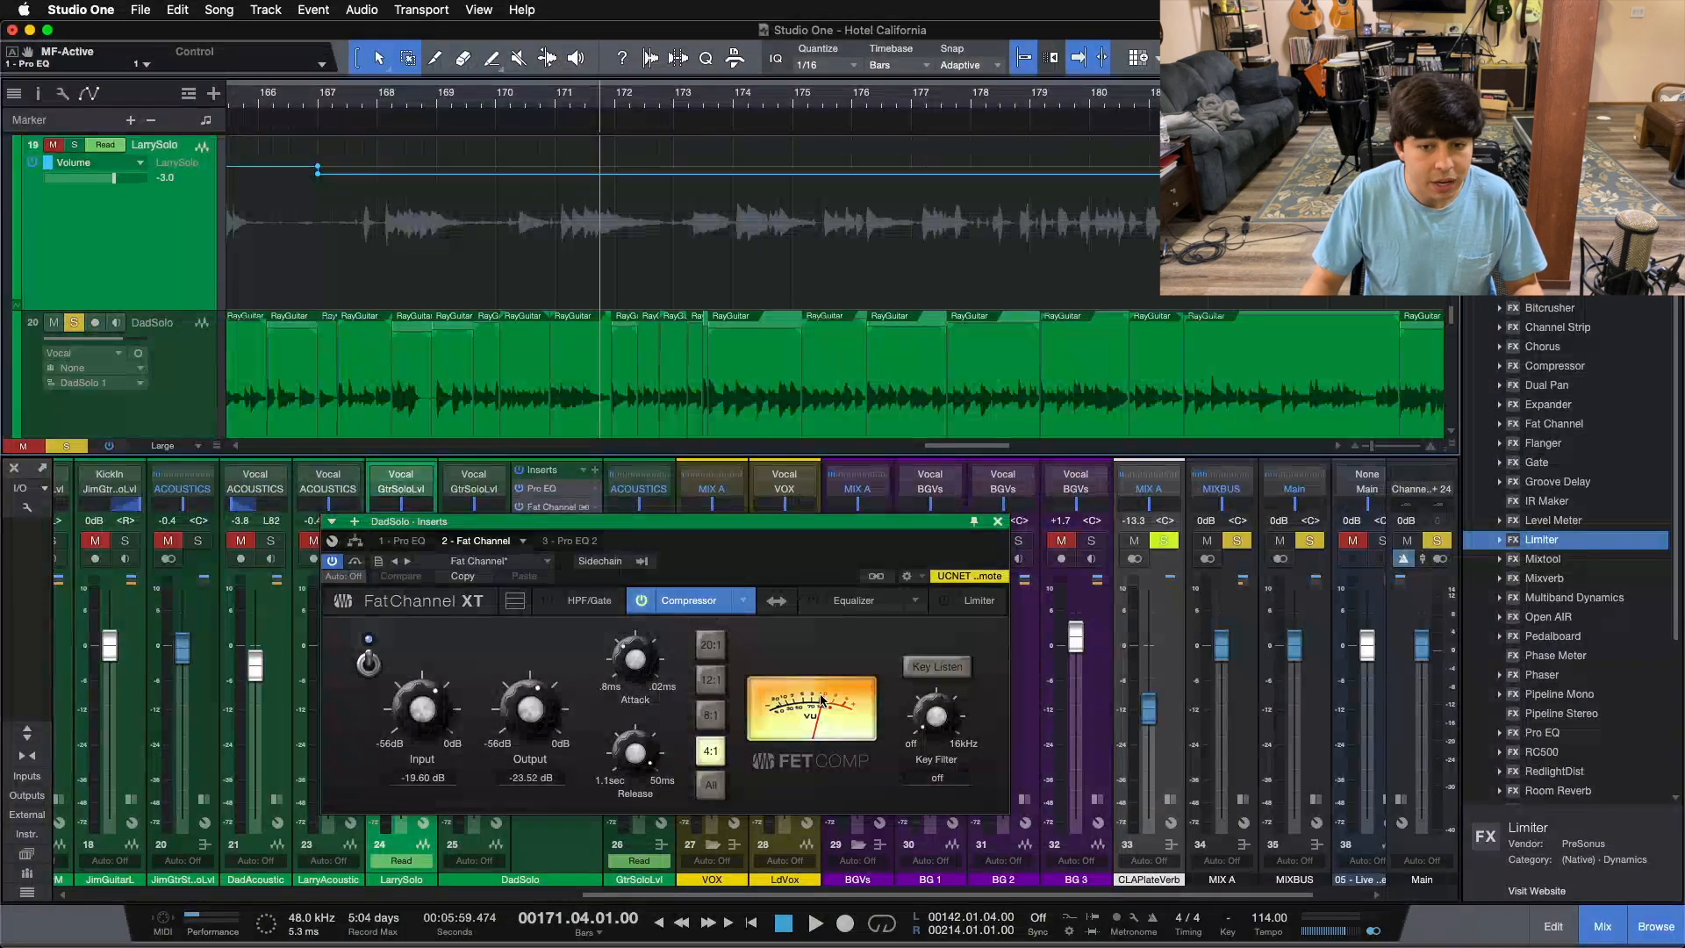
pyautogui.press('space')
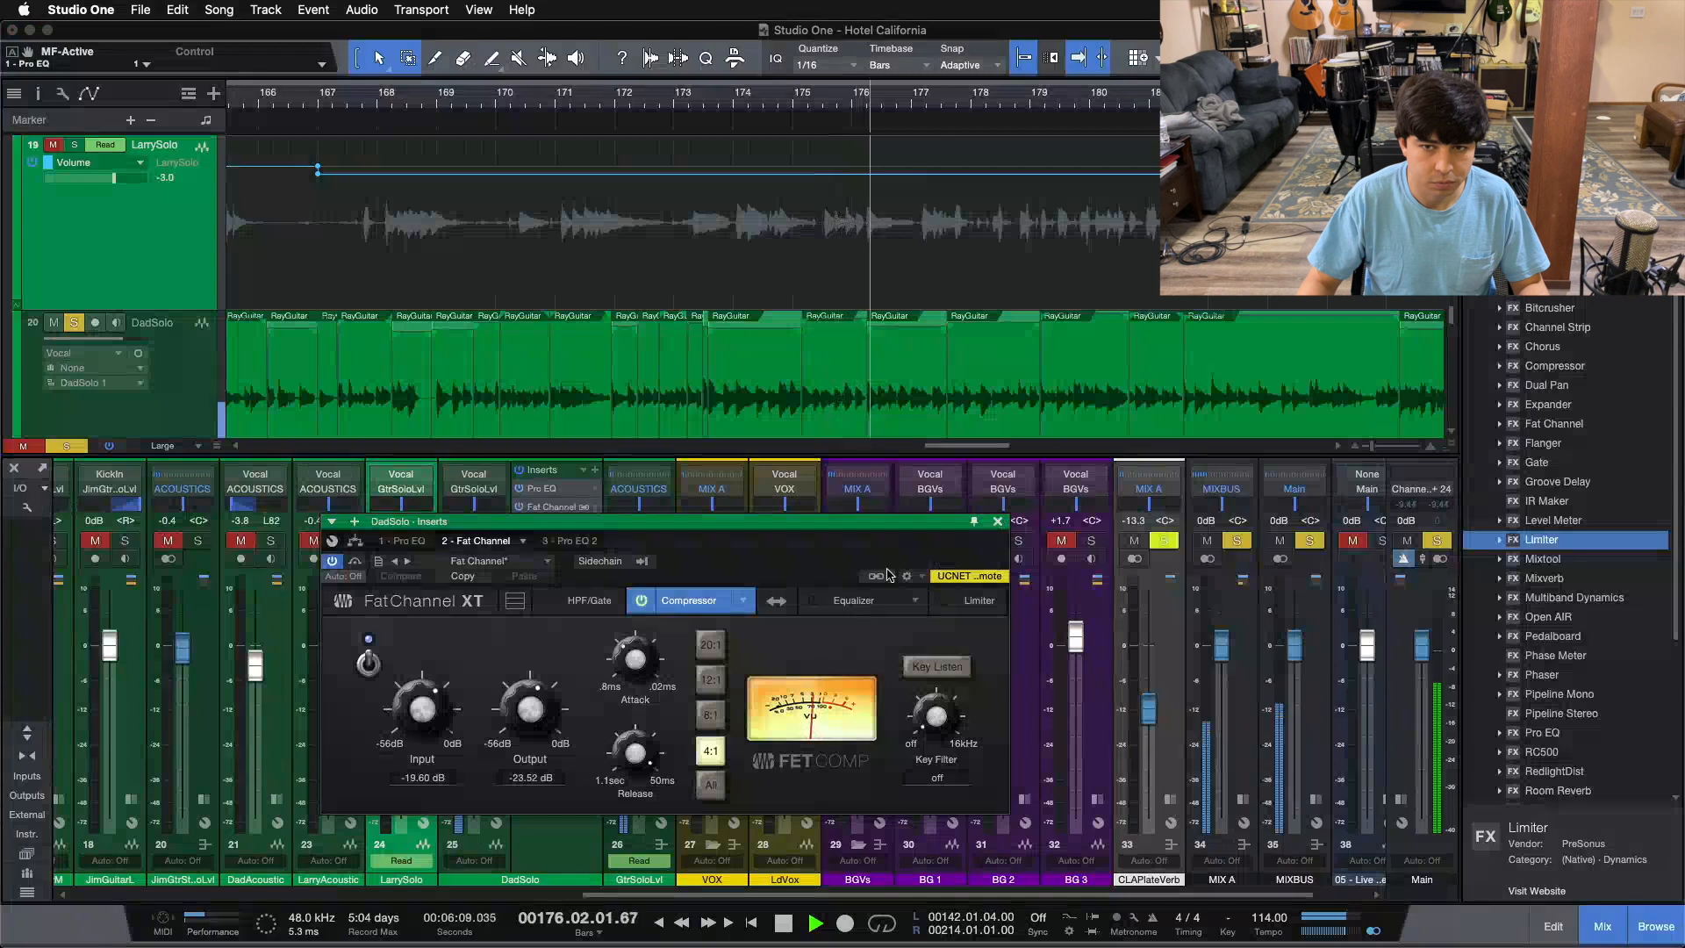
# Step: Stop playback and put away DadSolo's Fat Channel window and its expanded inserts section in the mixer
pyautogui.click(998, 521)
pyautogui.press('w')
pyautogui.press('w')
pyautogui.press('w')
pyautogui.press('w')
pyautogui.moveTo(636, 47); pyautogui.dragTo(734, 54)
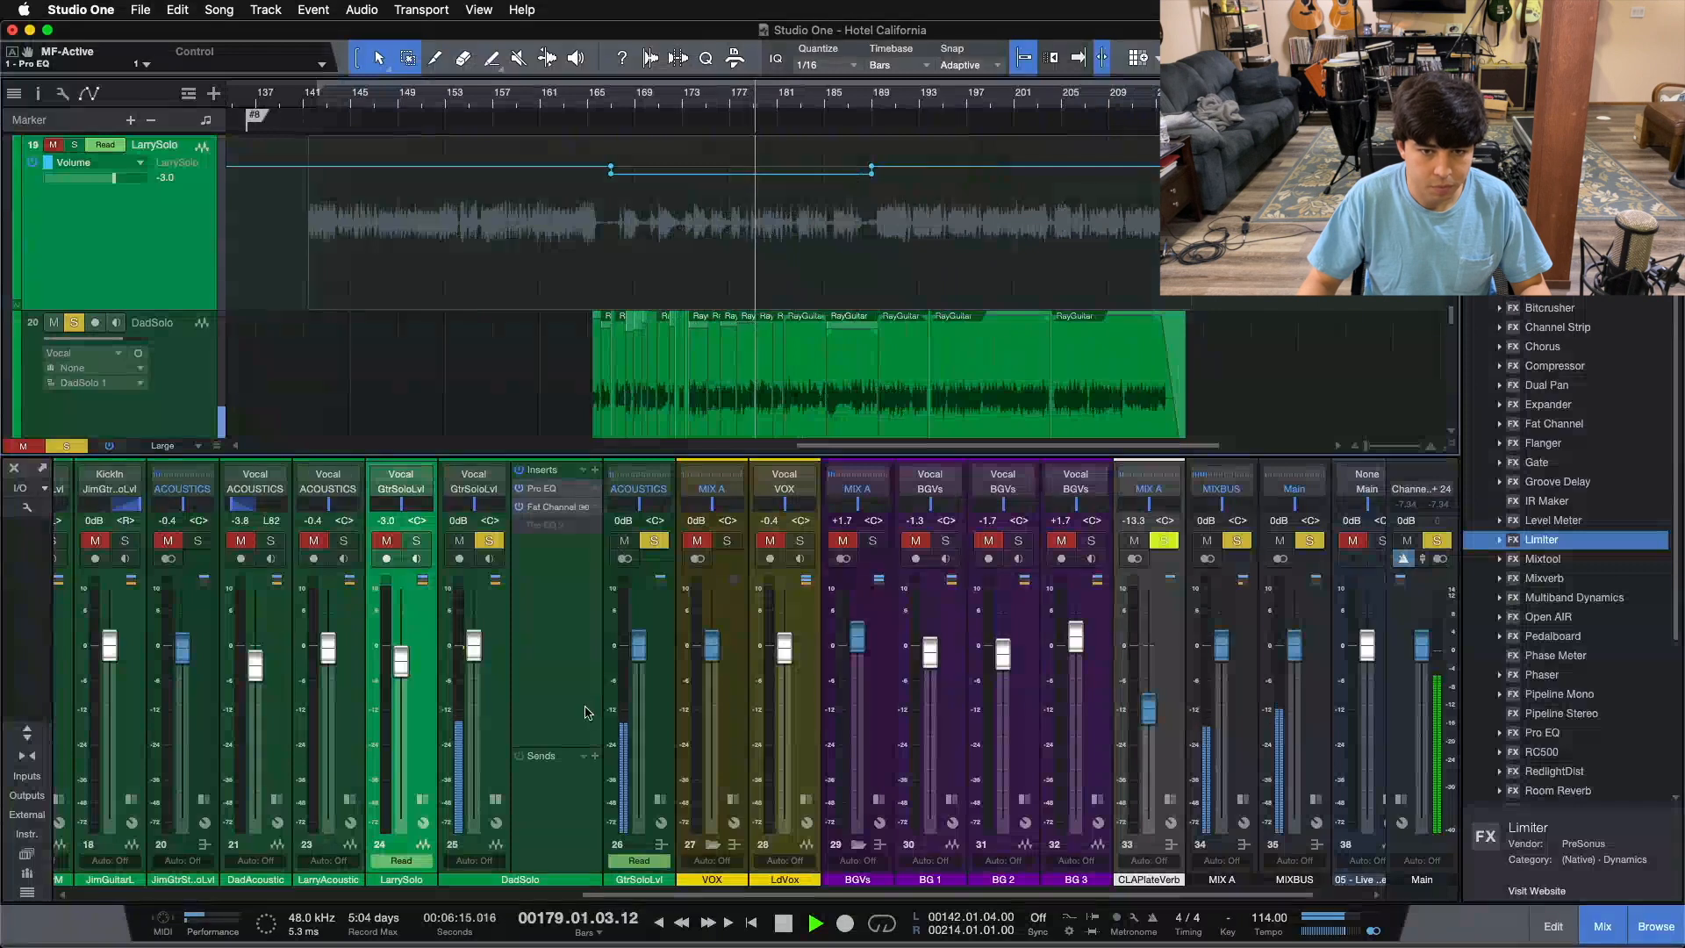
pyautogui.press('space')
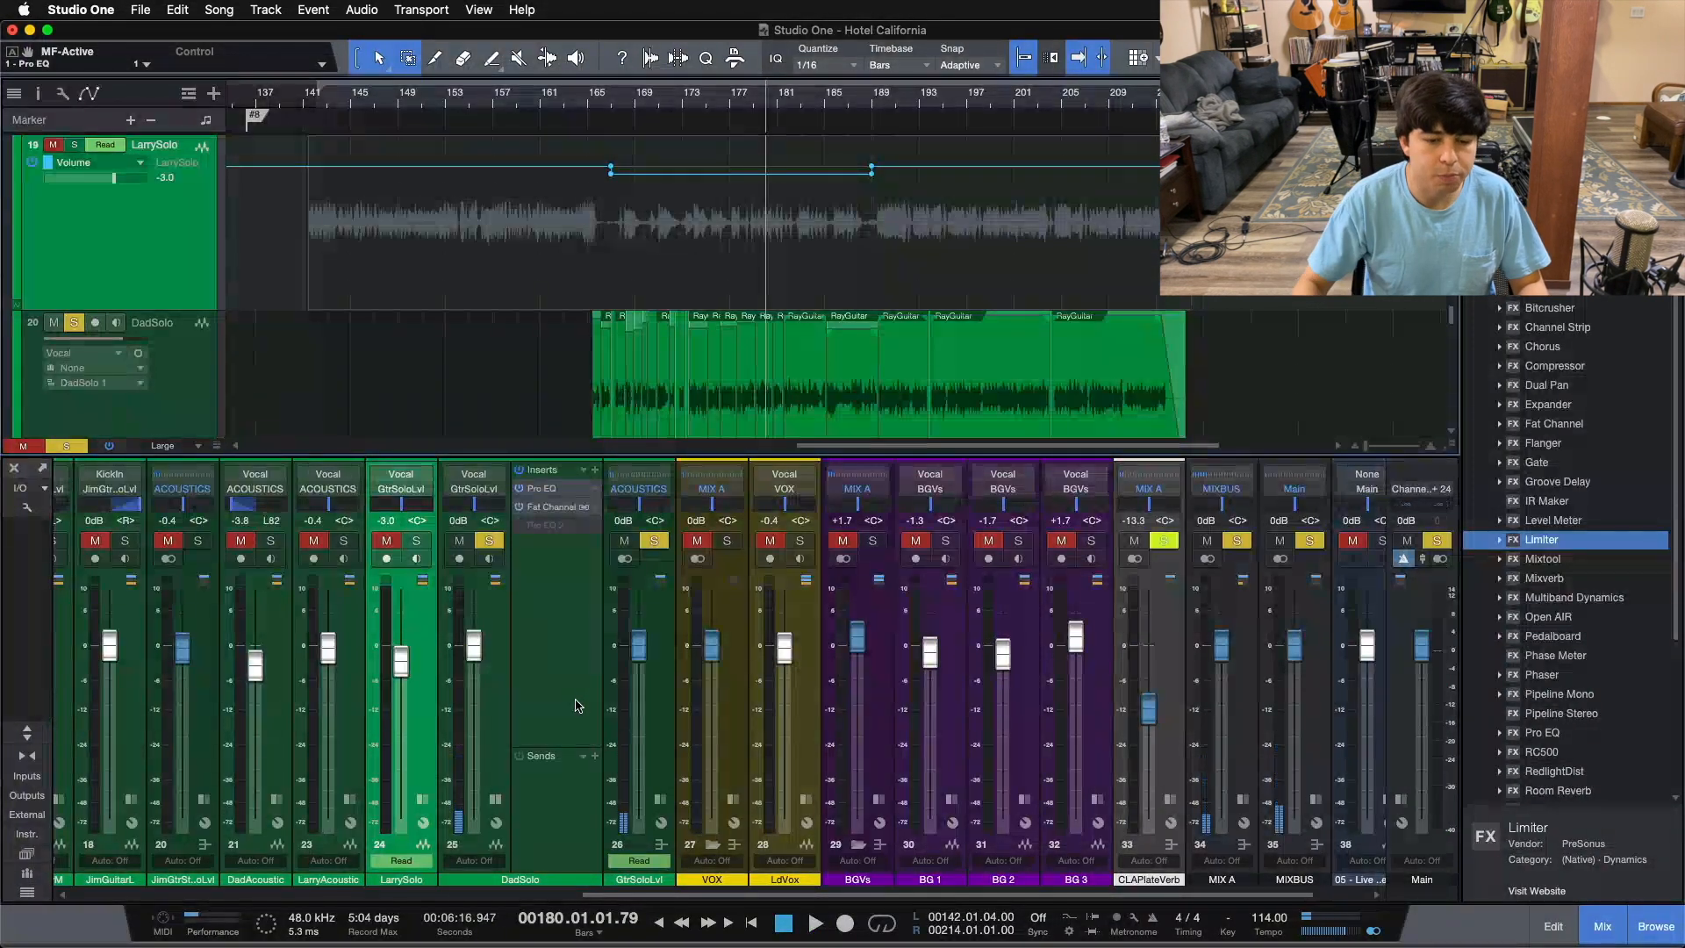
pyautogui.click(497, 799)
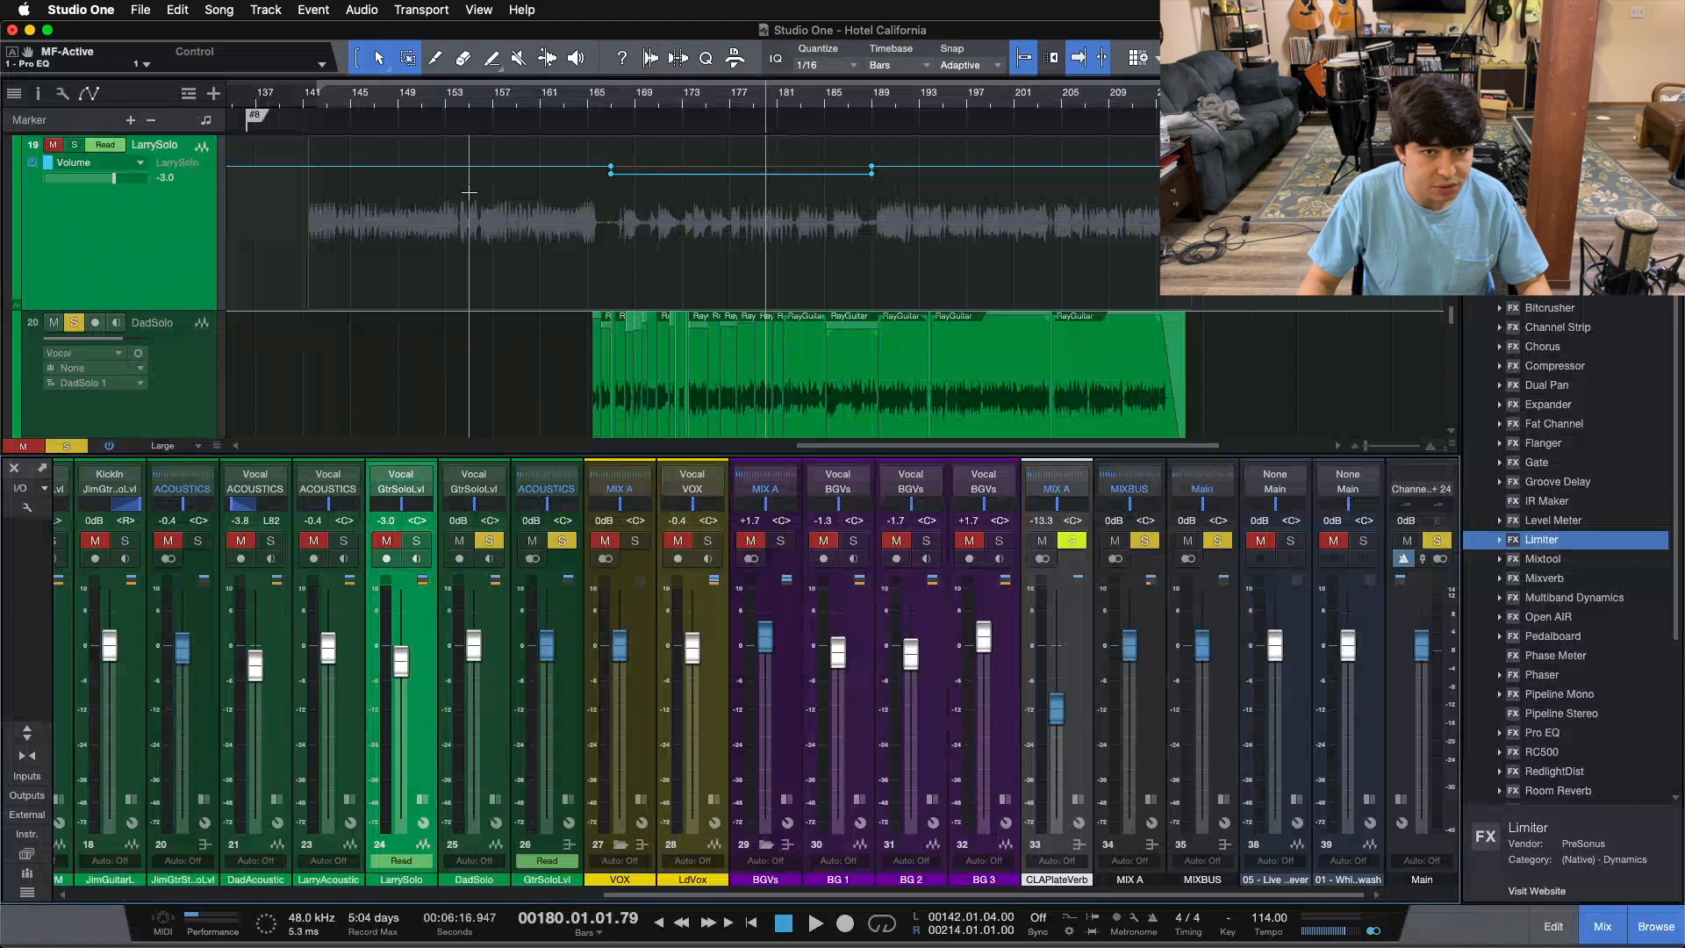
# Step: Clear all solos and audition the full mix from bar 156 and from about bar 173
pyautogui.click(352, 103)
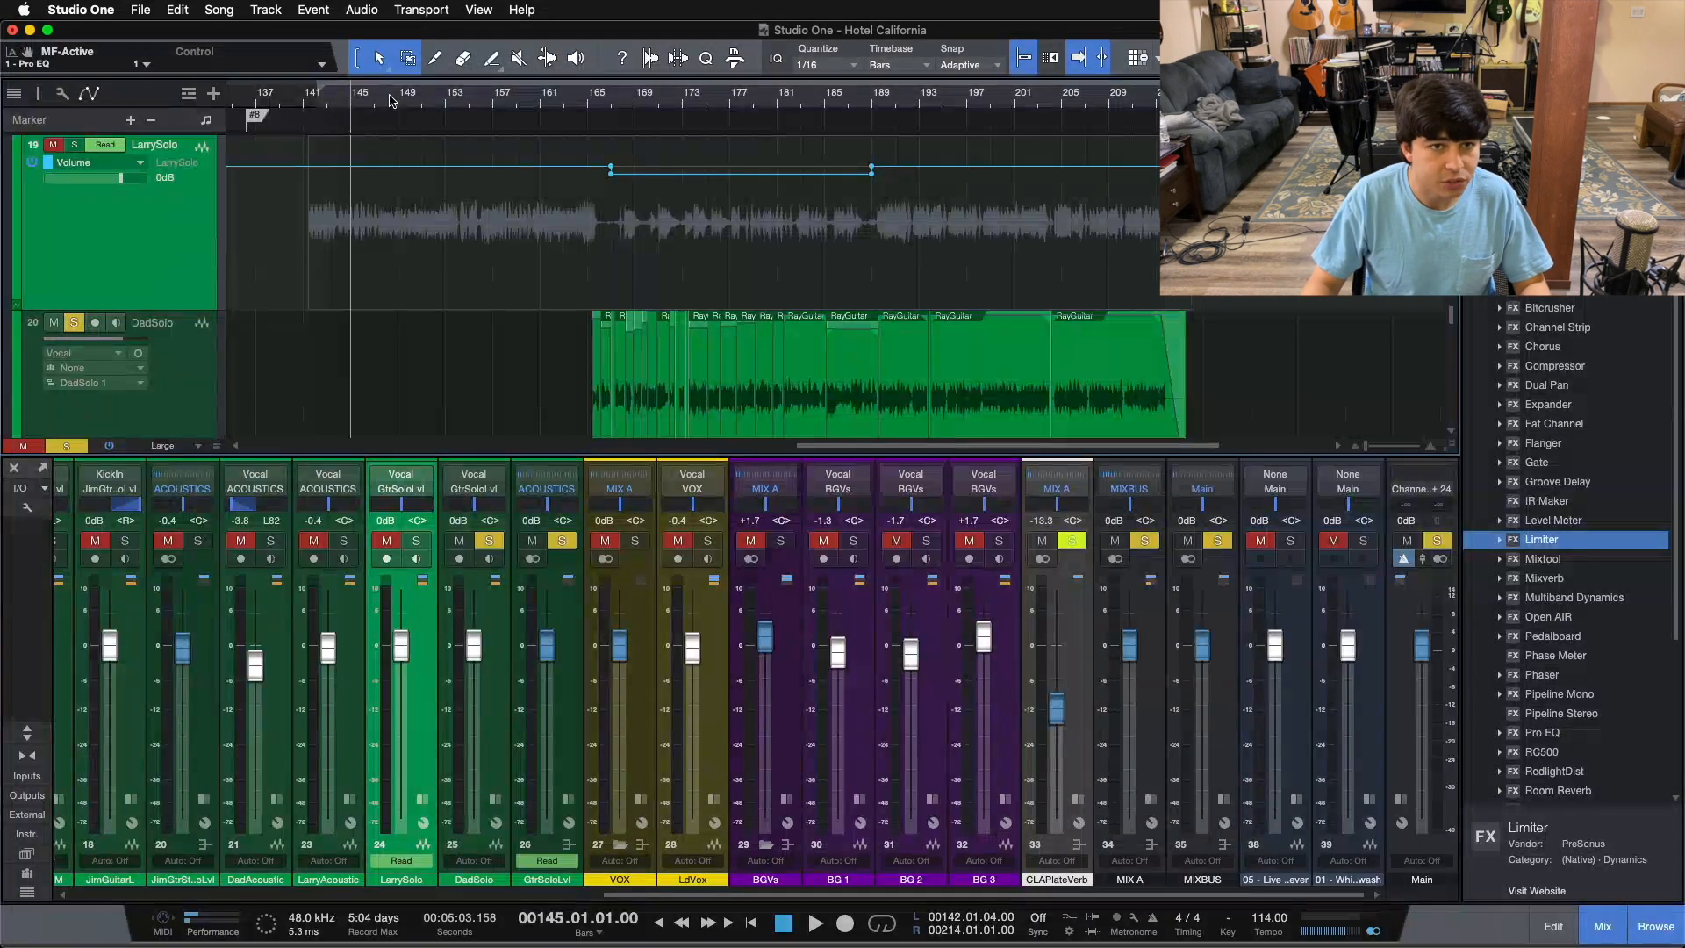
pyautogui.hotkey('shift', 's')
pyautogui.click(484, 103)
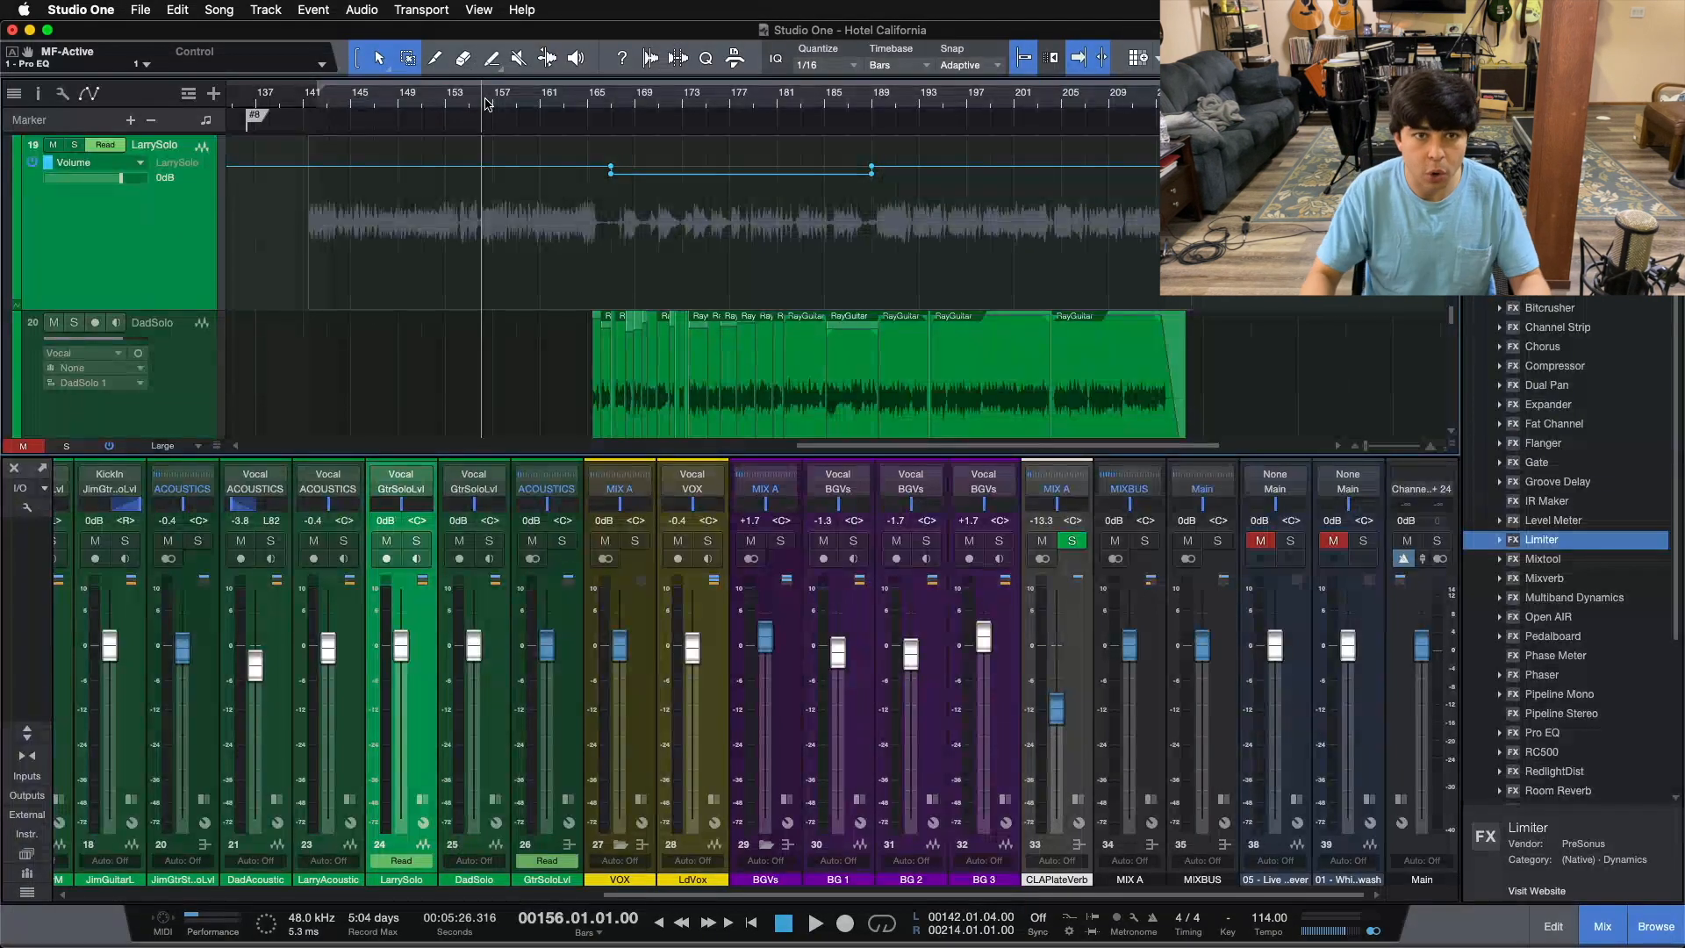
pyautogui.click(741, 102)
pyautogui.click(479, 100)
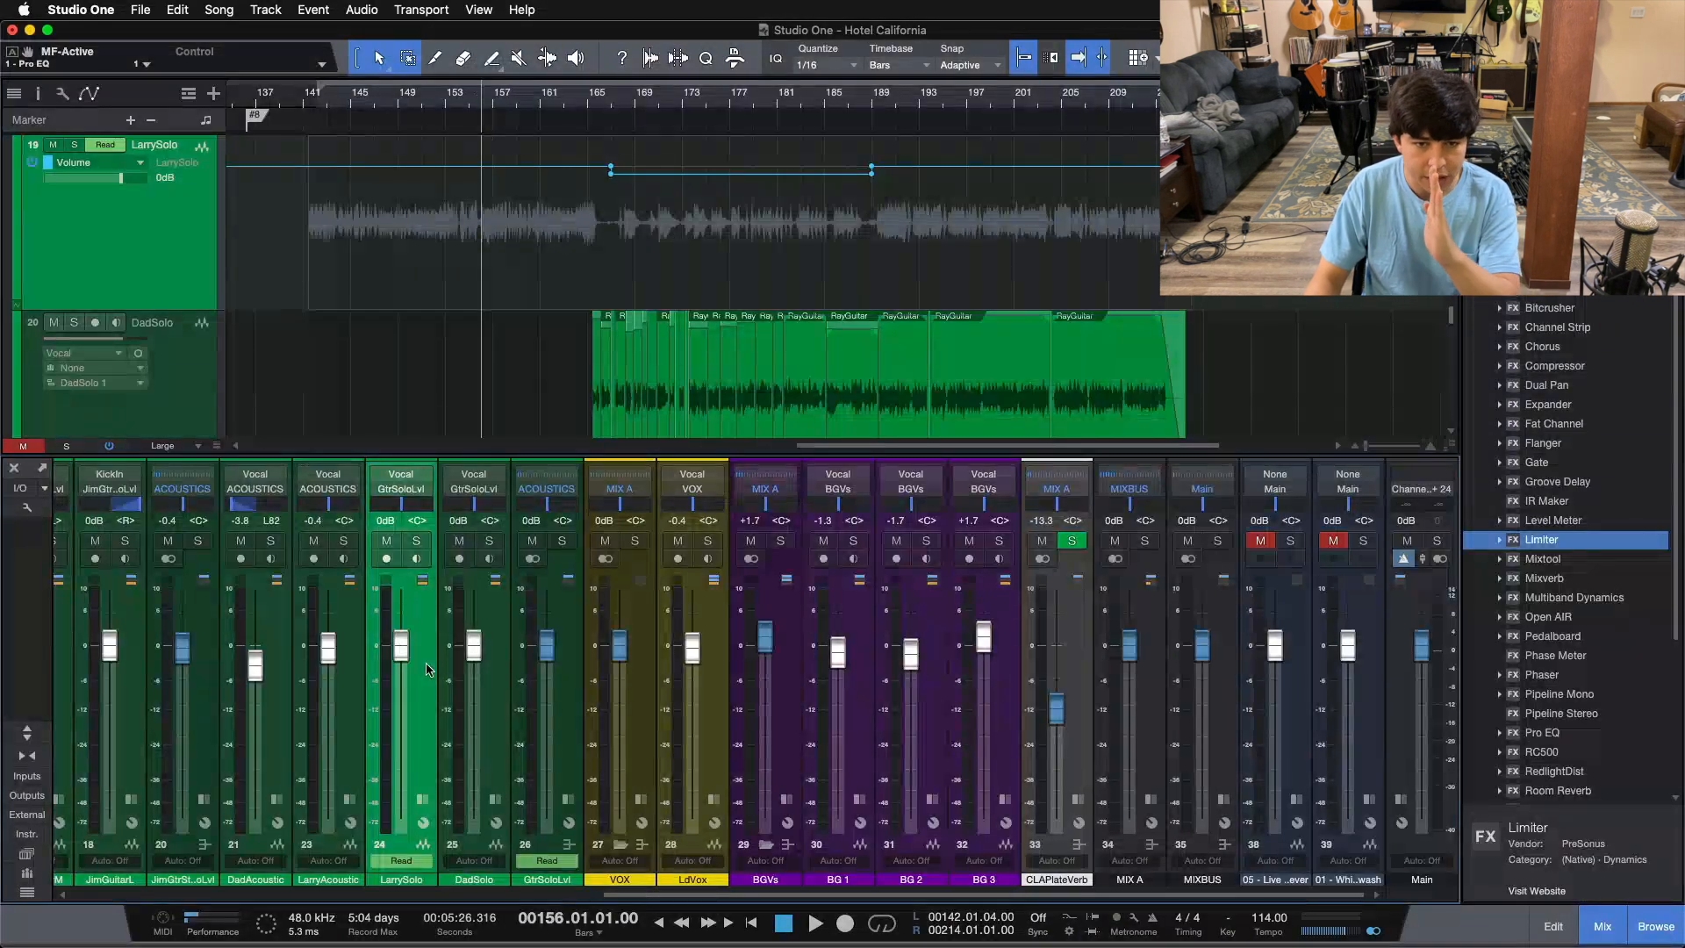
pyautogui.press('space')
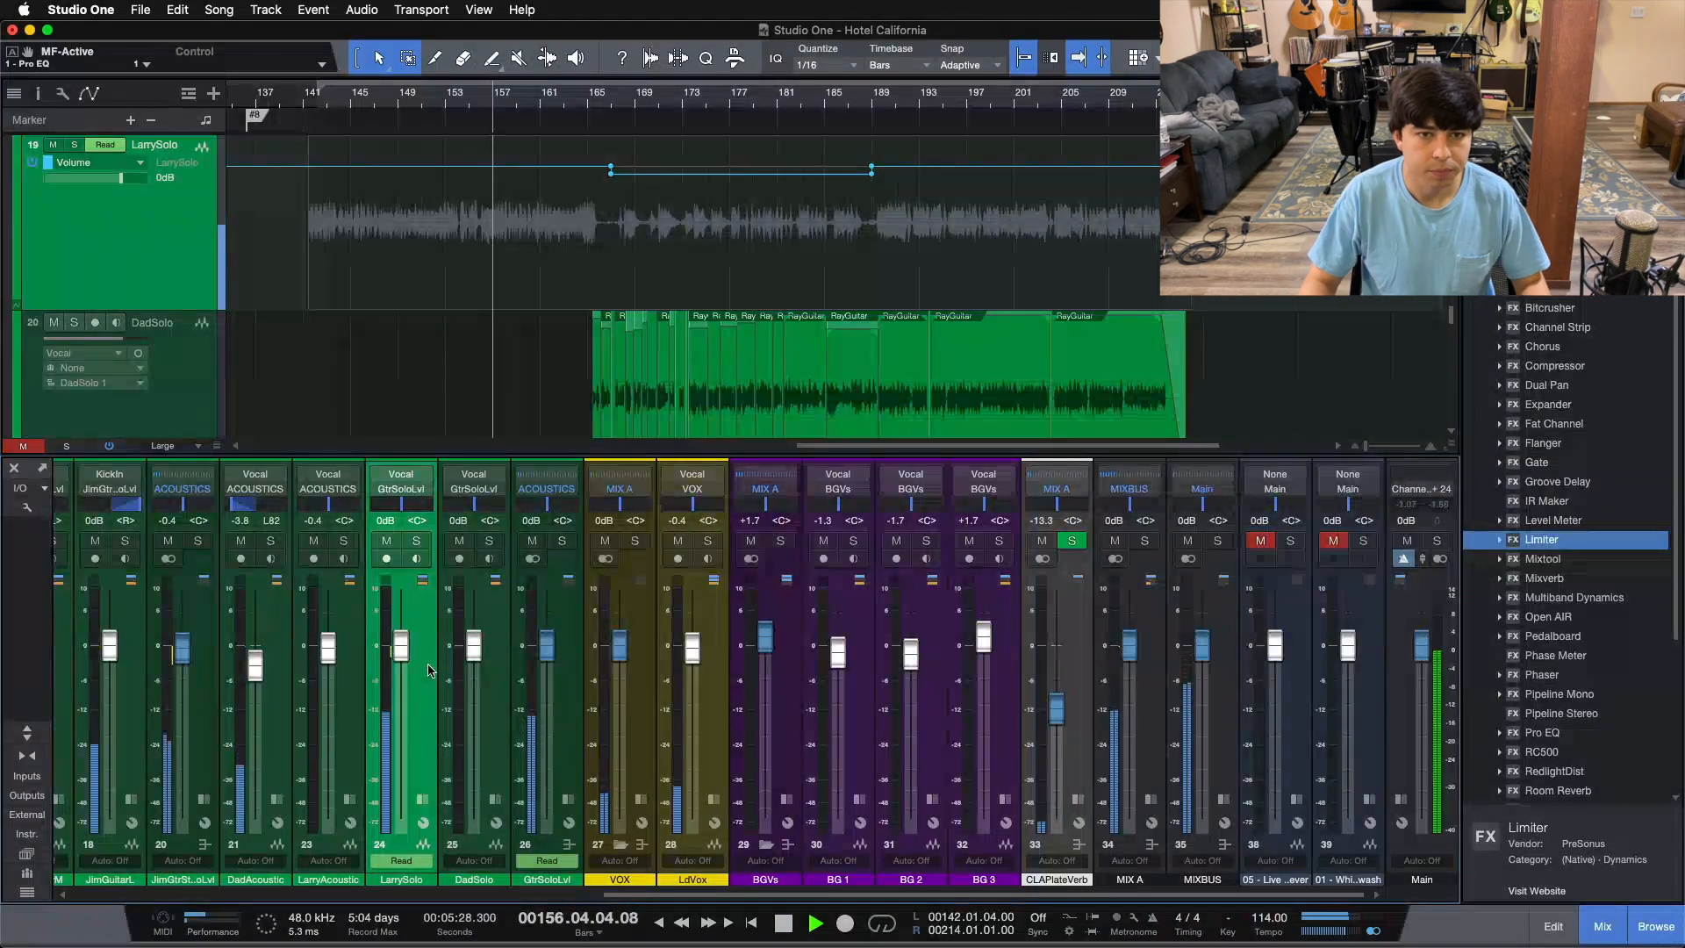
pyautogui.click(698, 103)
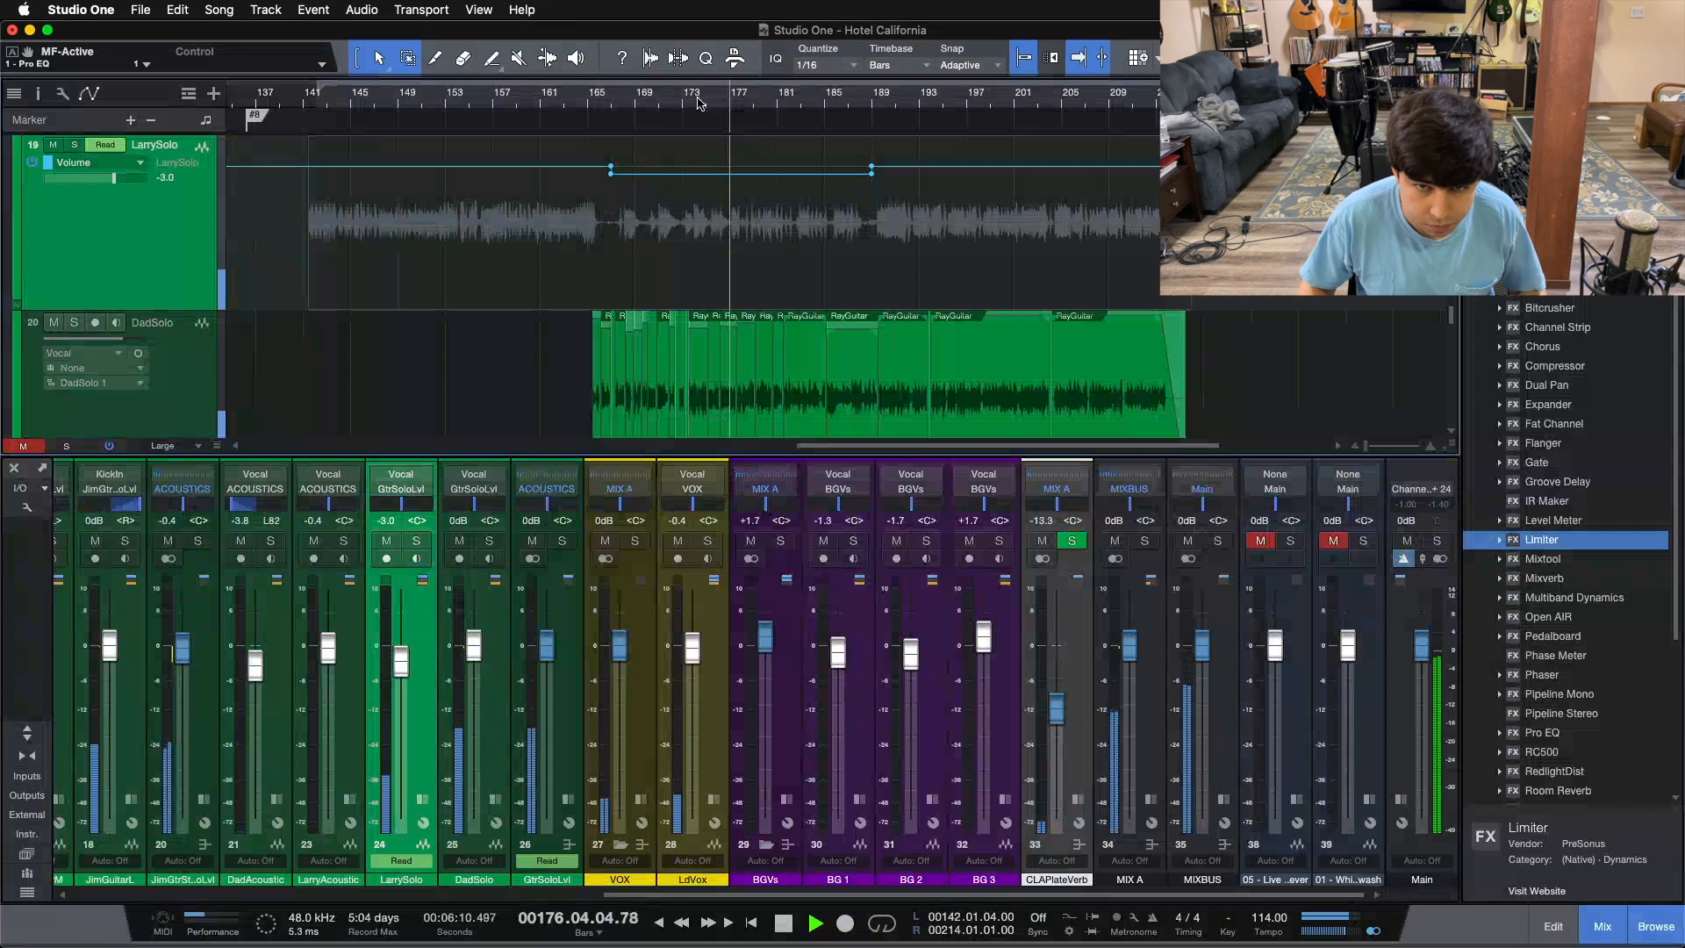
pyautogui.press('space')
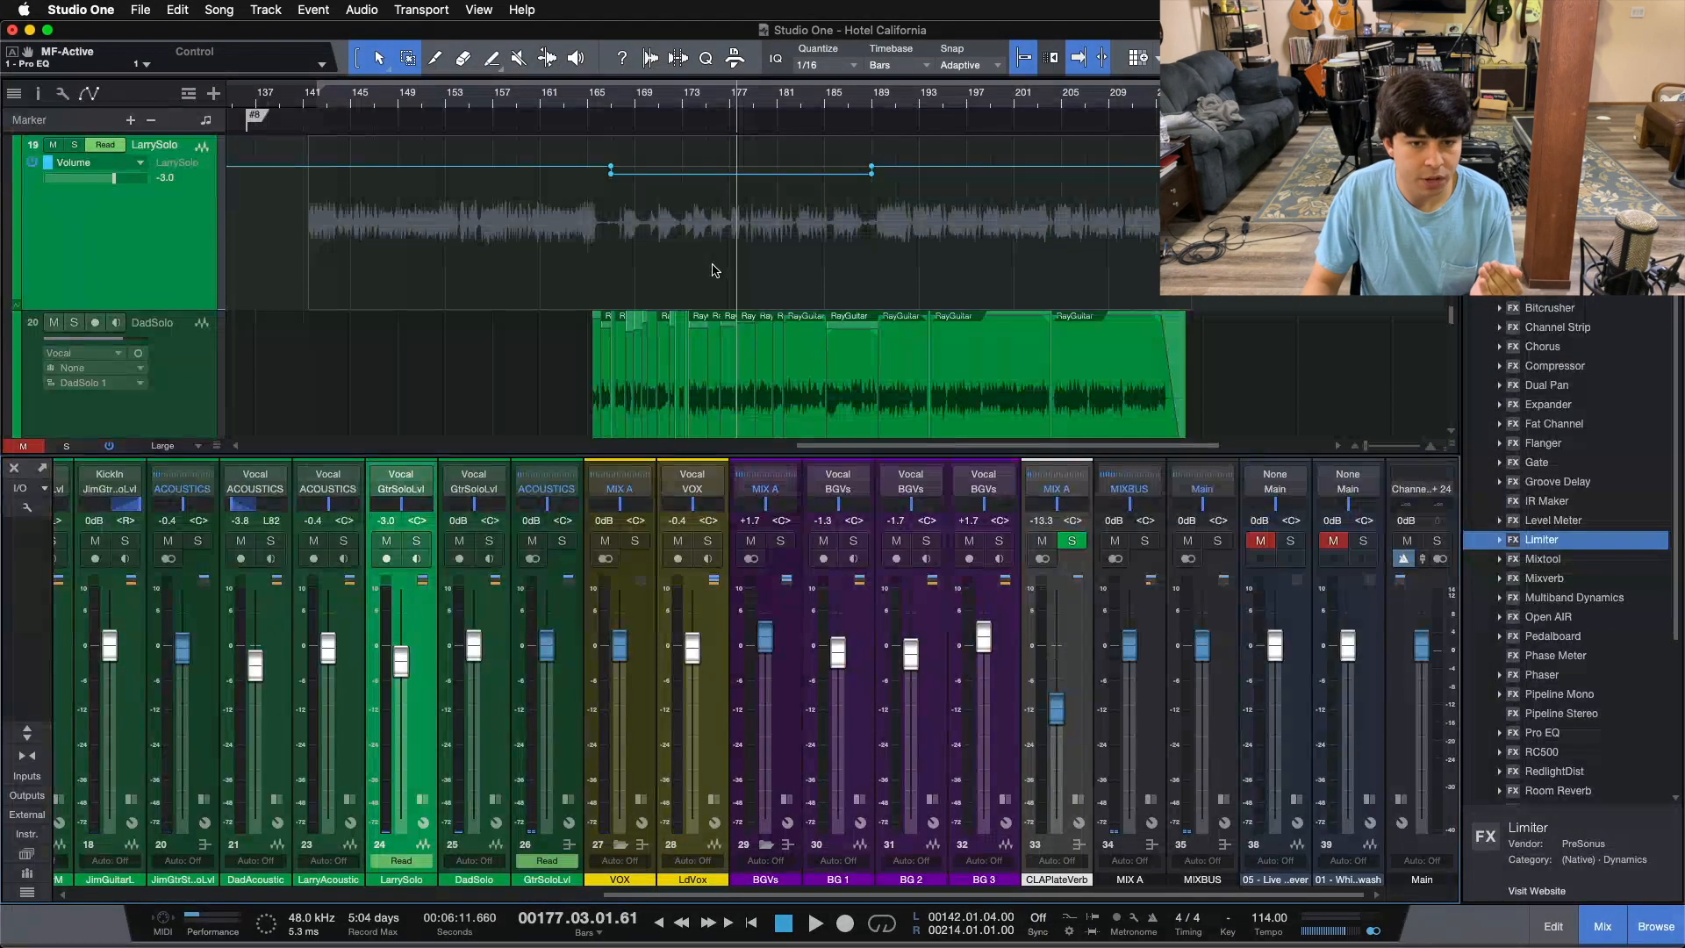
# Step: Examine the GtrSoloLvl bus track and the passage where the LarrySolo and DadSolo parts overlap in the arrangement
pyautogui.click(562, 699)
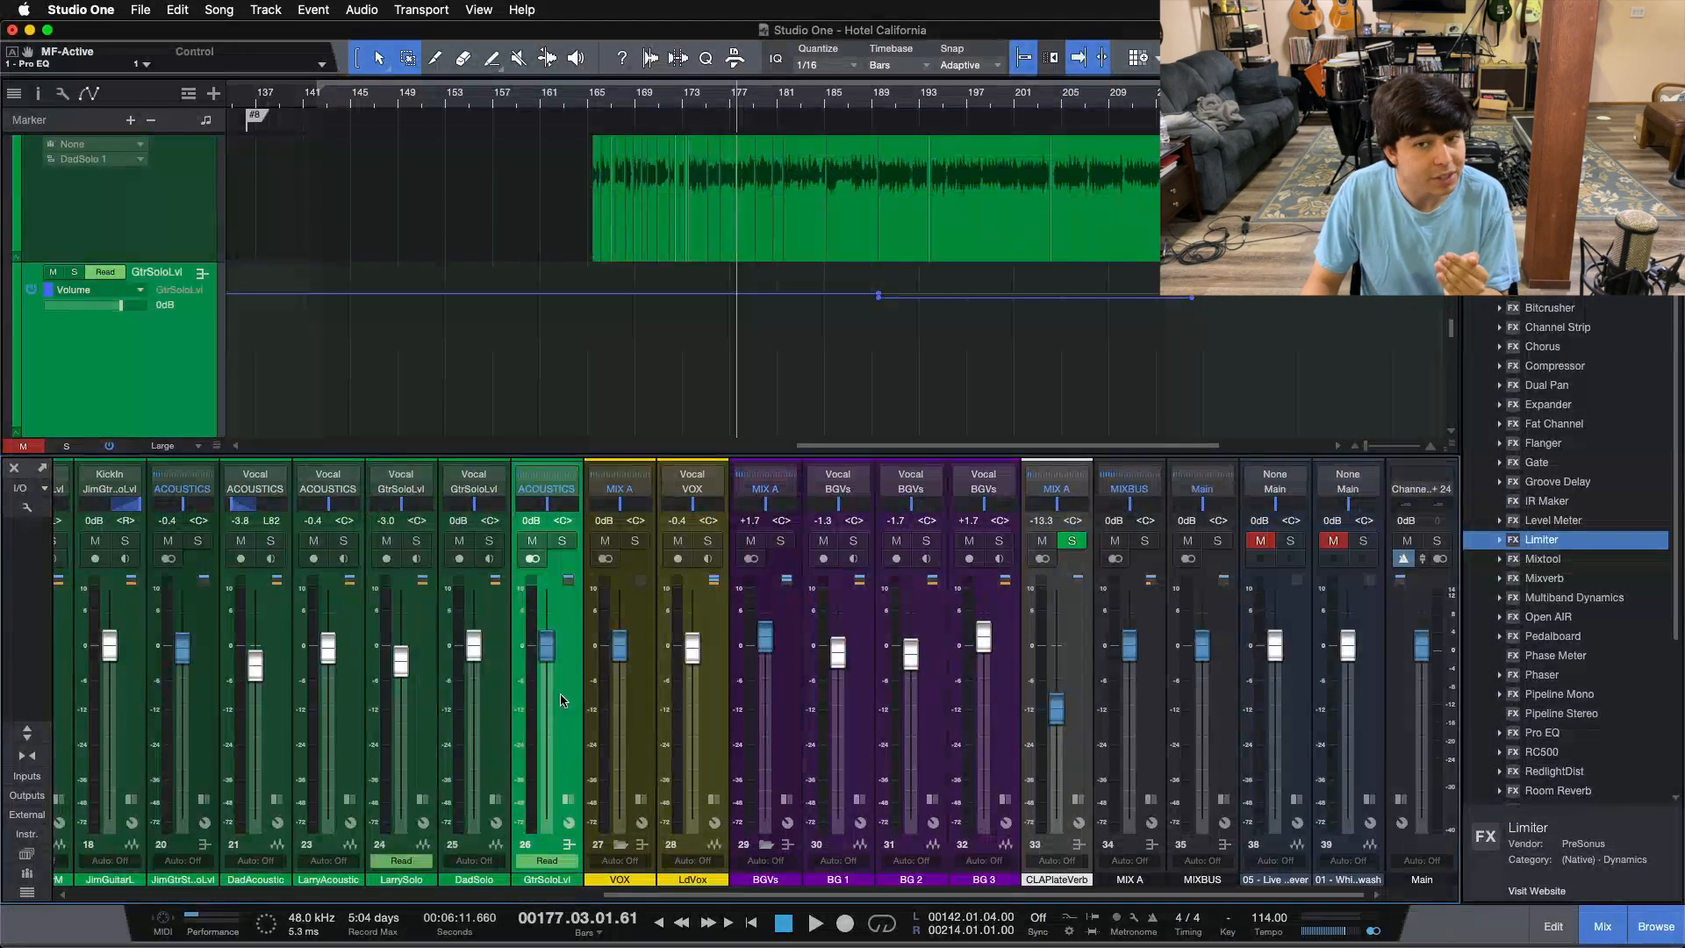
pyautogui.scroll(4, 727, 350)
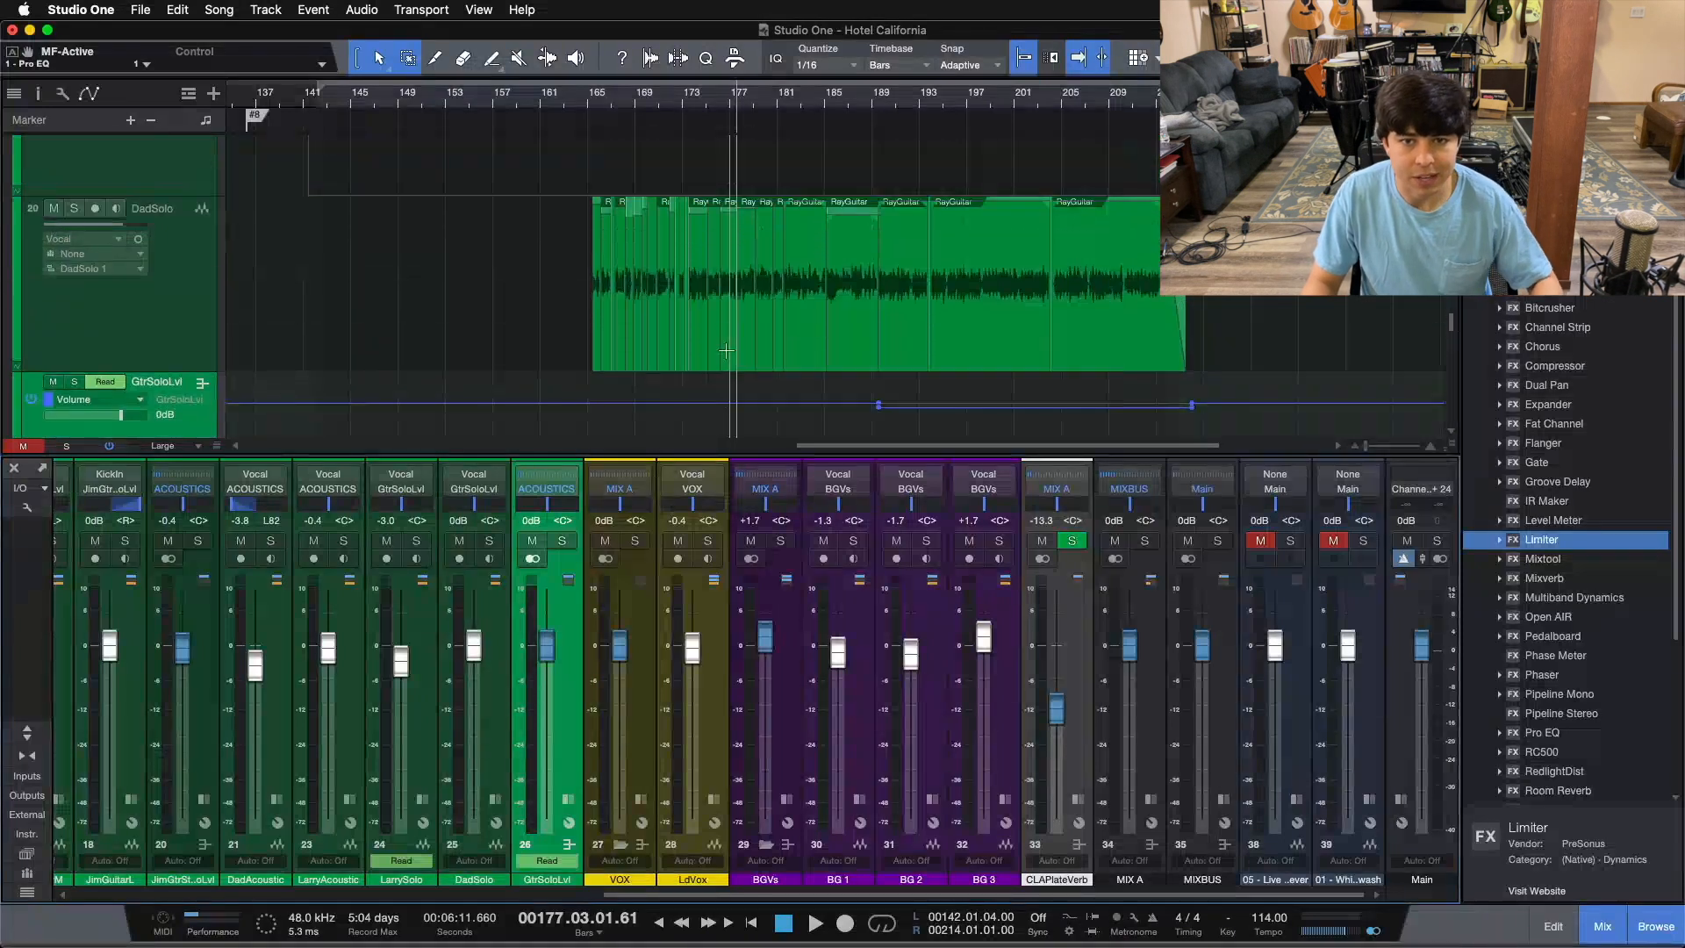
pyautogui.scroll(1, 726, 350)
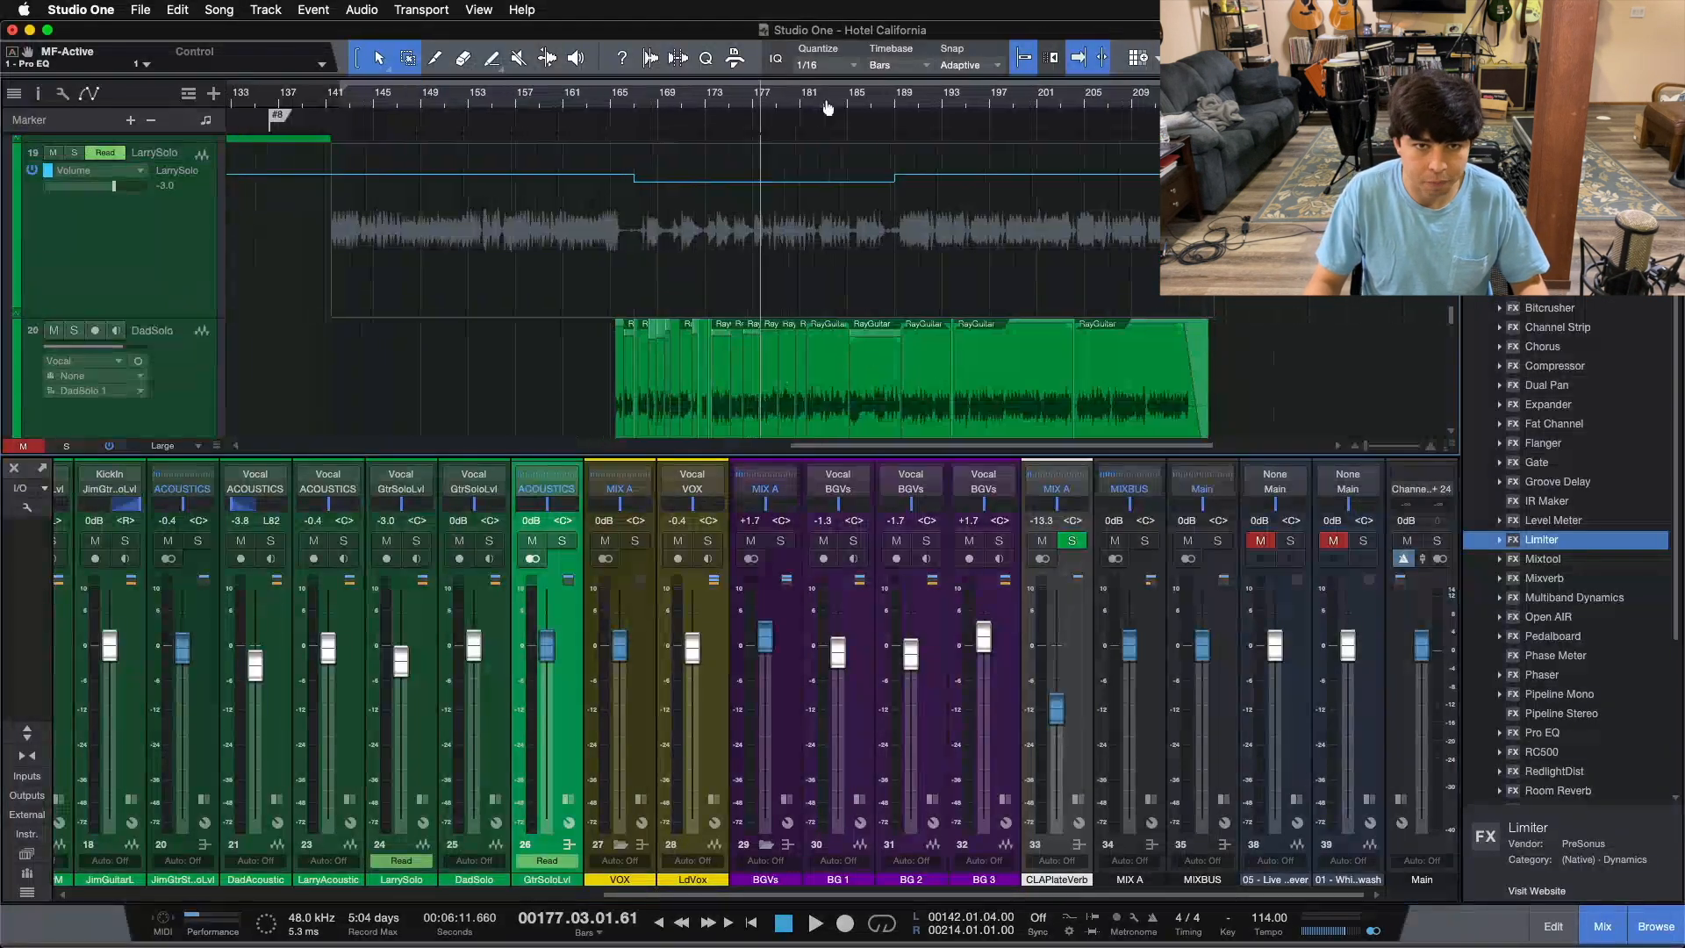
pyautogui.hscroll(-2, 834, 114)
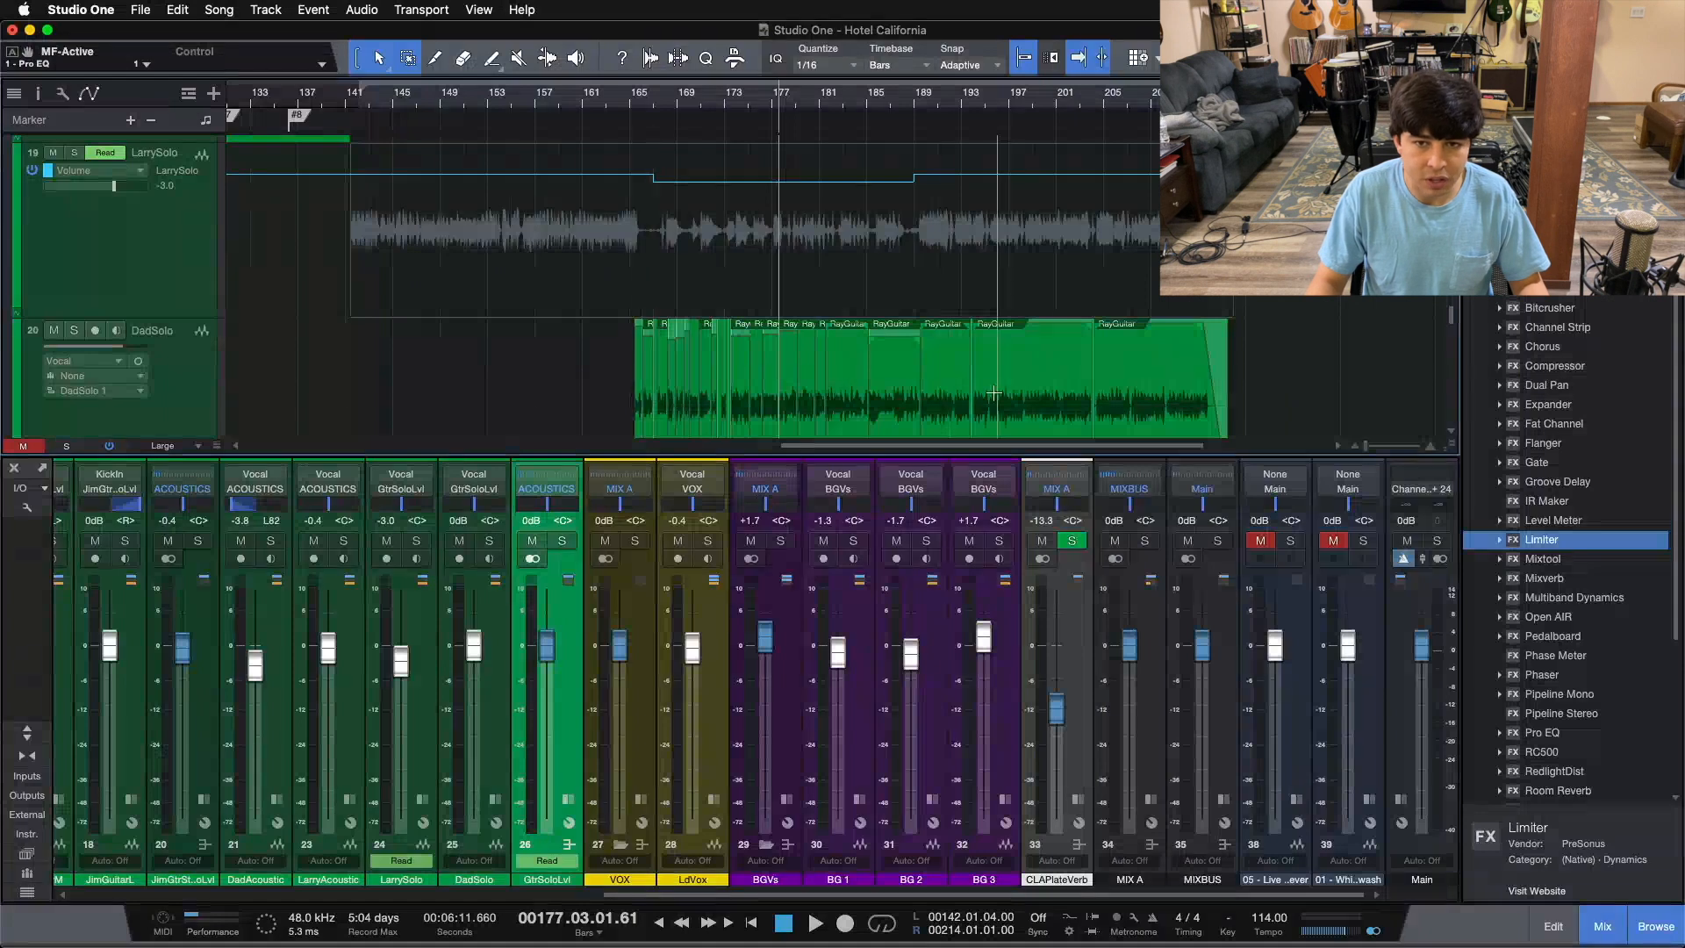
pyautogui.moveTo(875, 94); pyautogui.dragTo(970, 115)
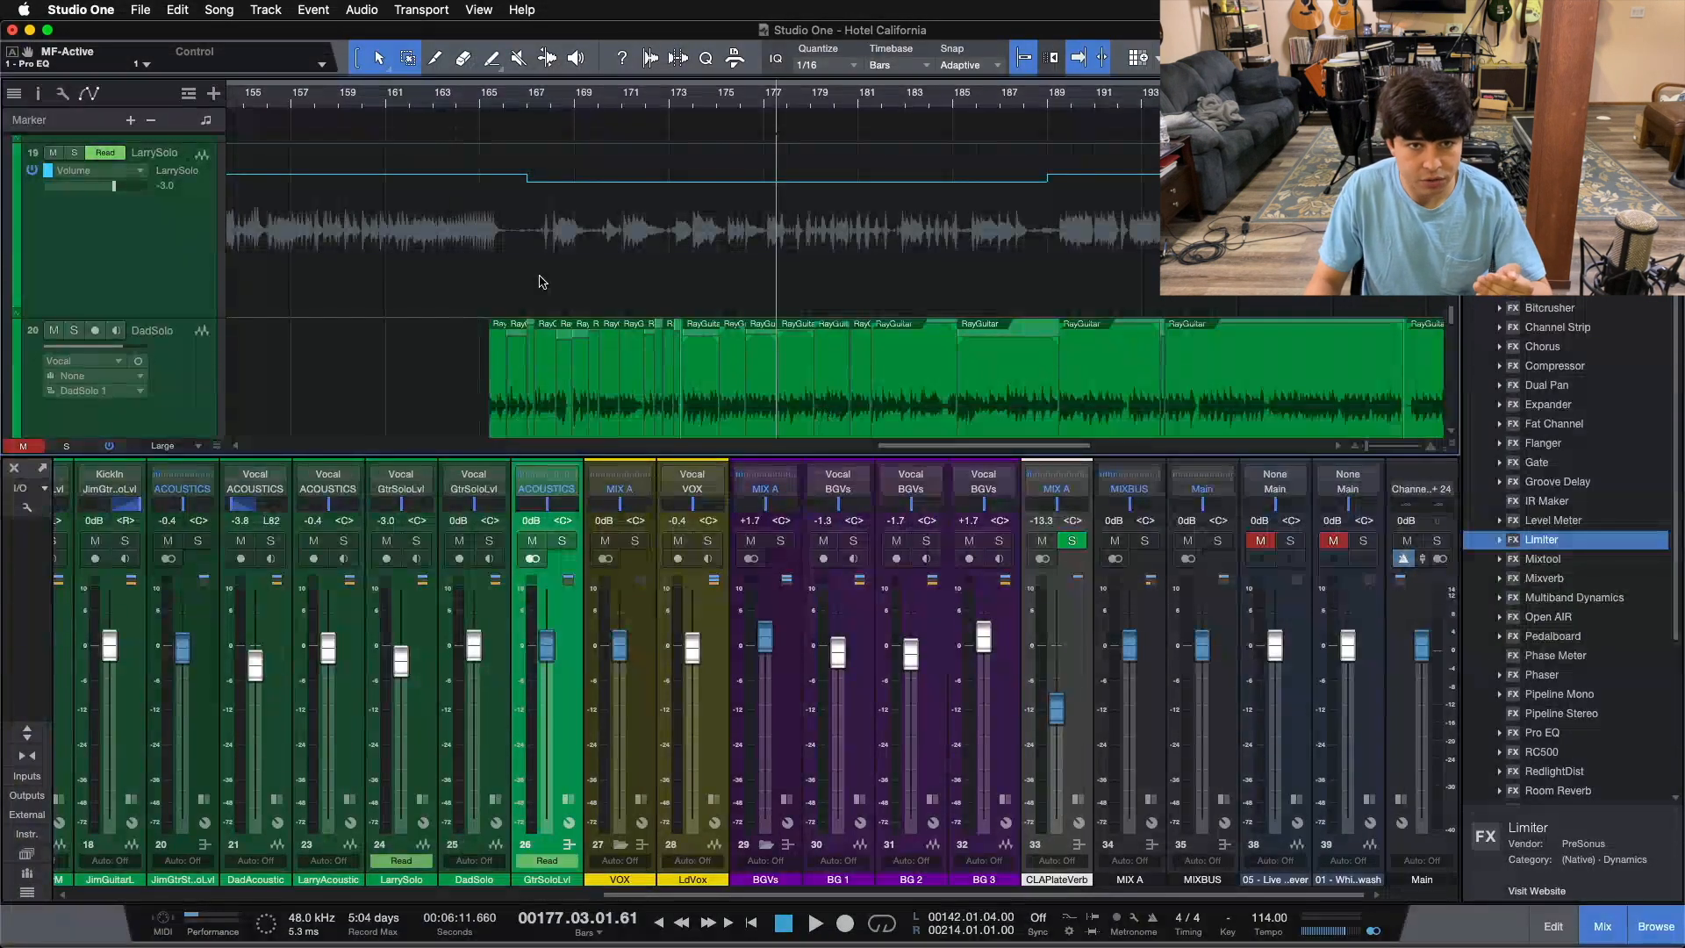
# Step: Check LarrySolo's volume automation at bars 164 and 173 and on both sides of the change at bar 167
pyautogui.click(97, 271)
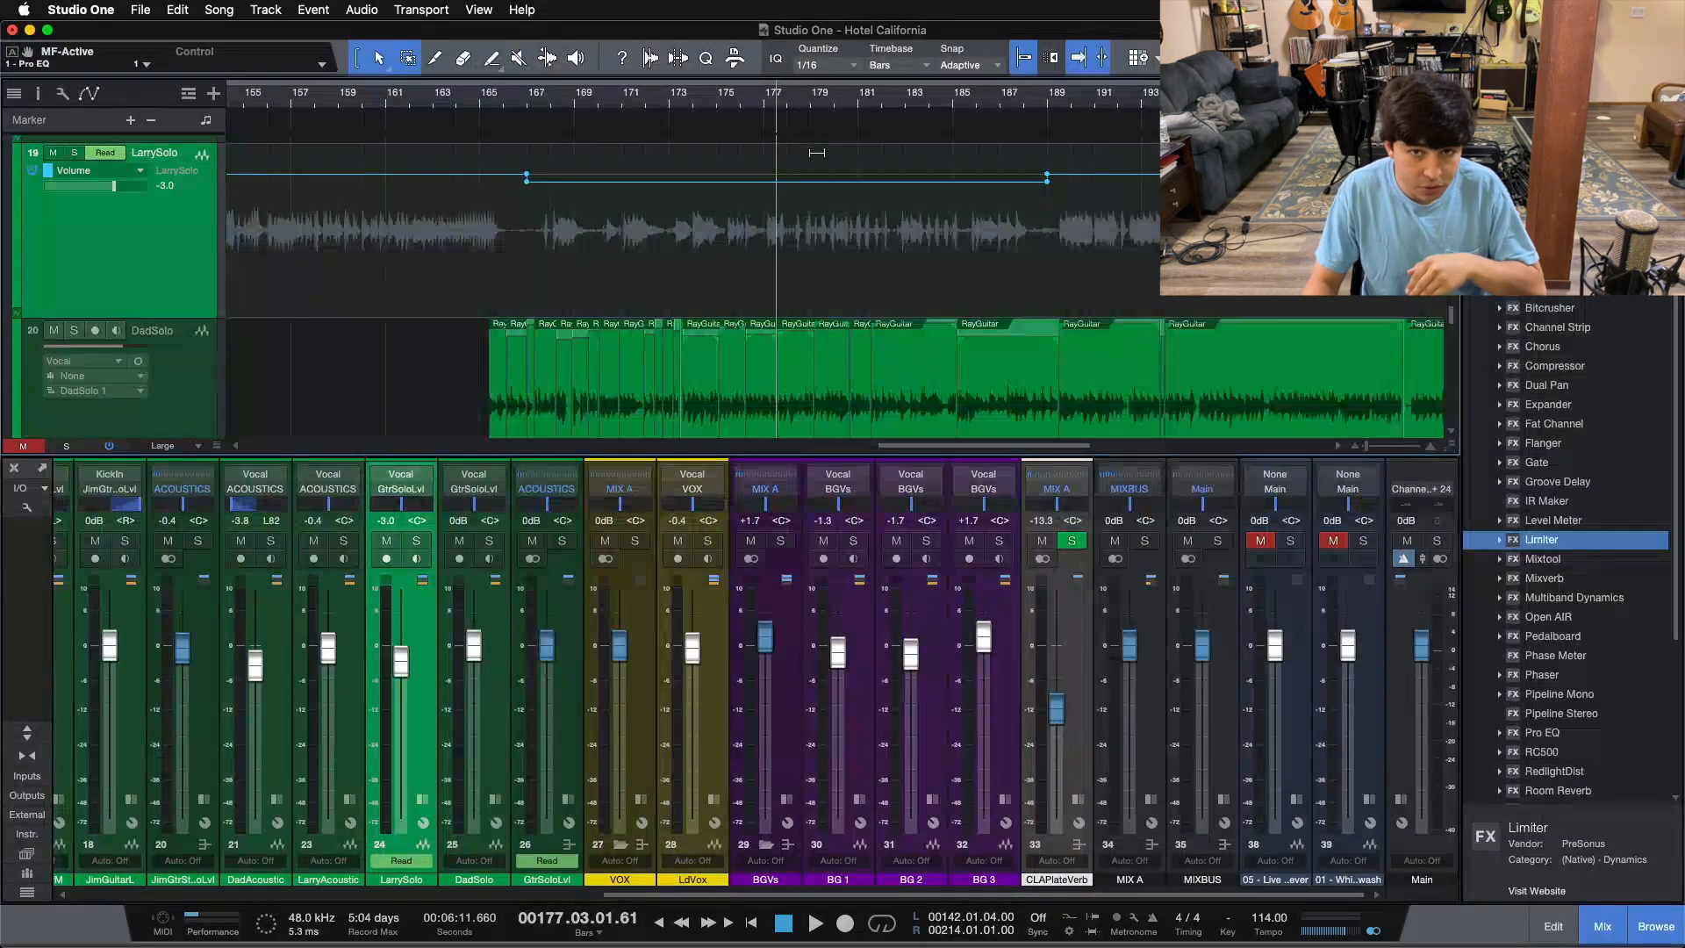
pyautogui.click(455, 110)
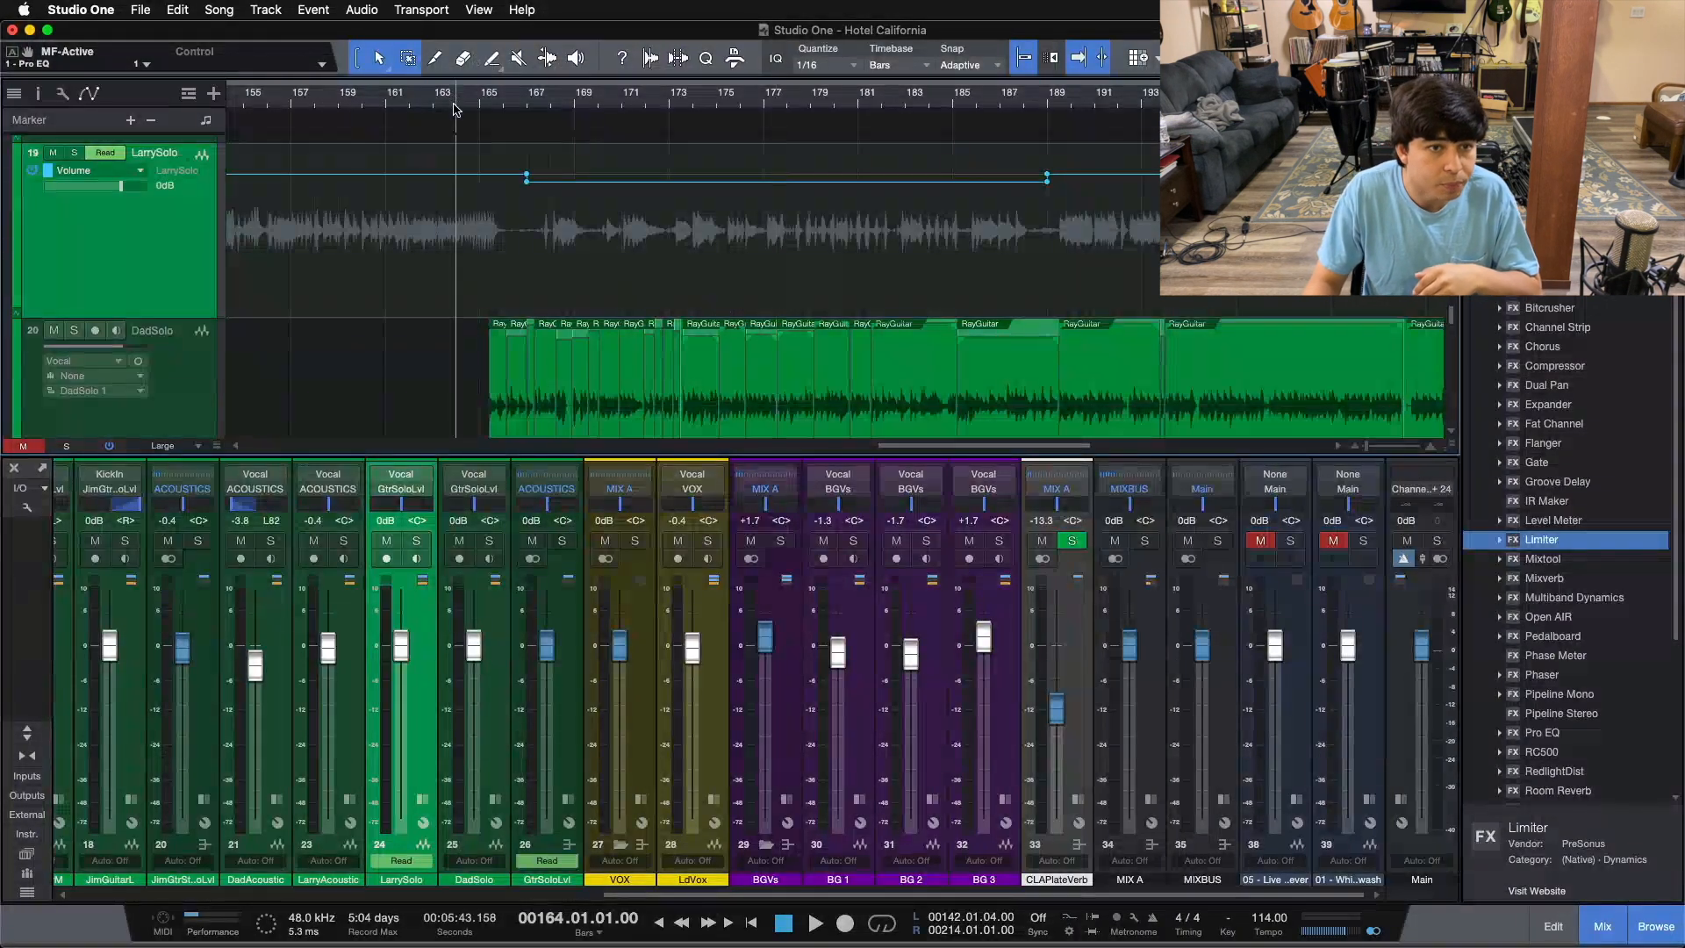
pyautogui.click(668, 106)
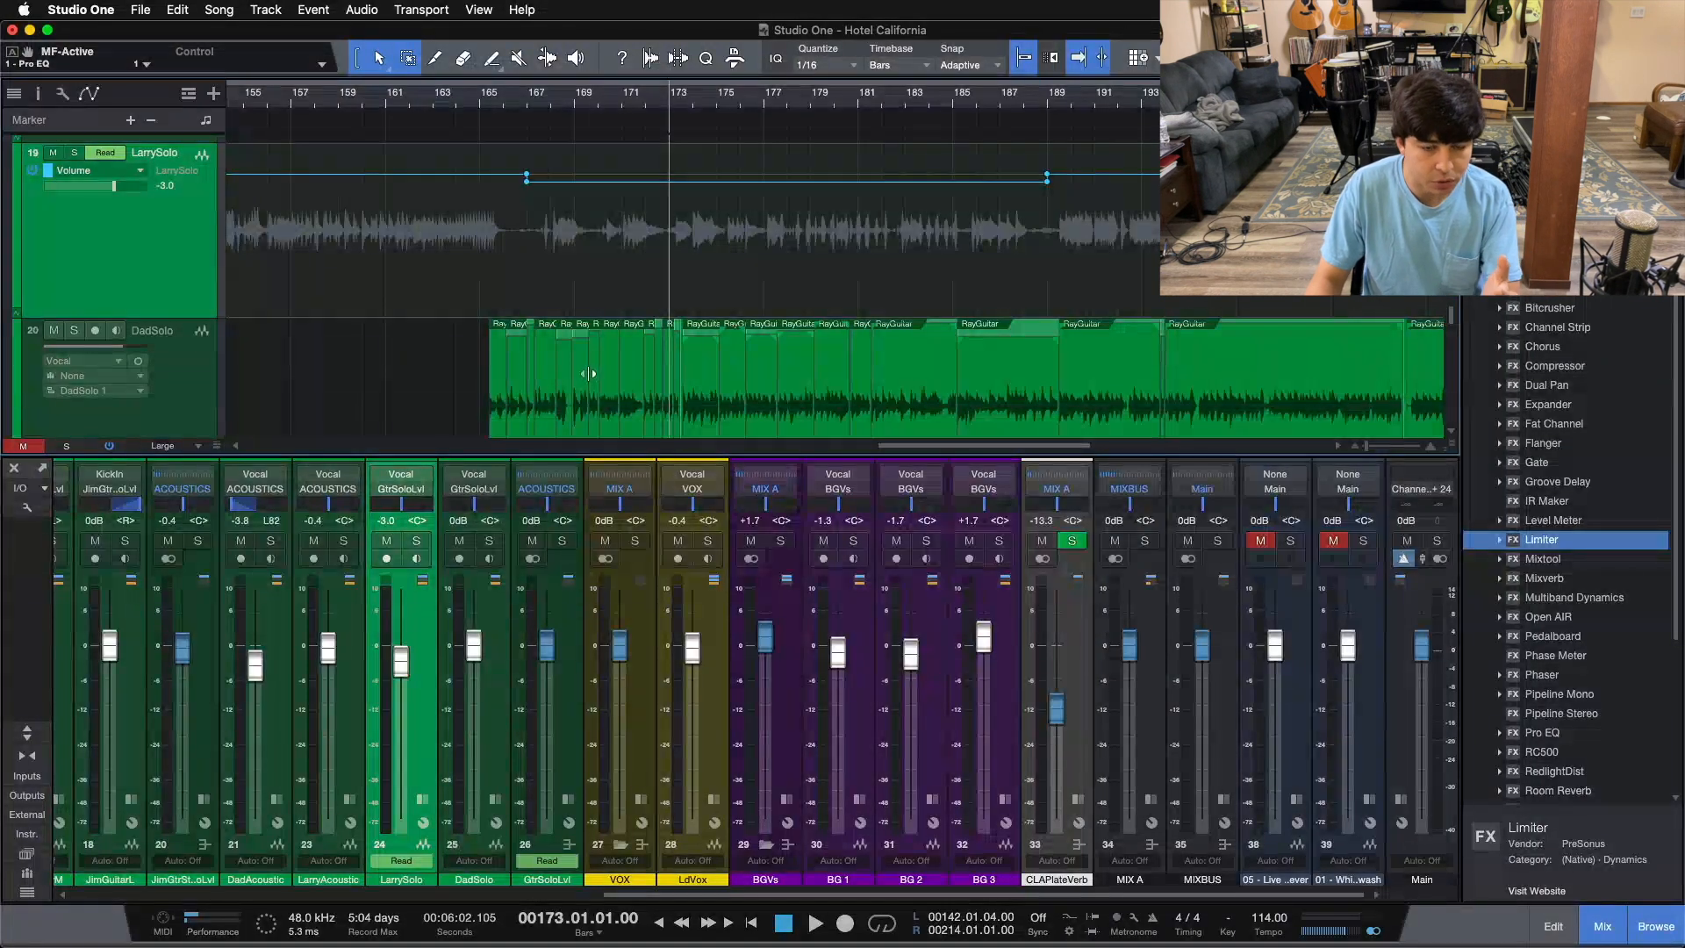
pyautogui.click(497, 103)
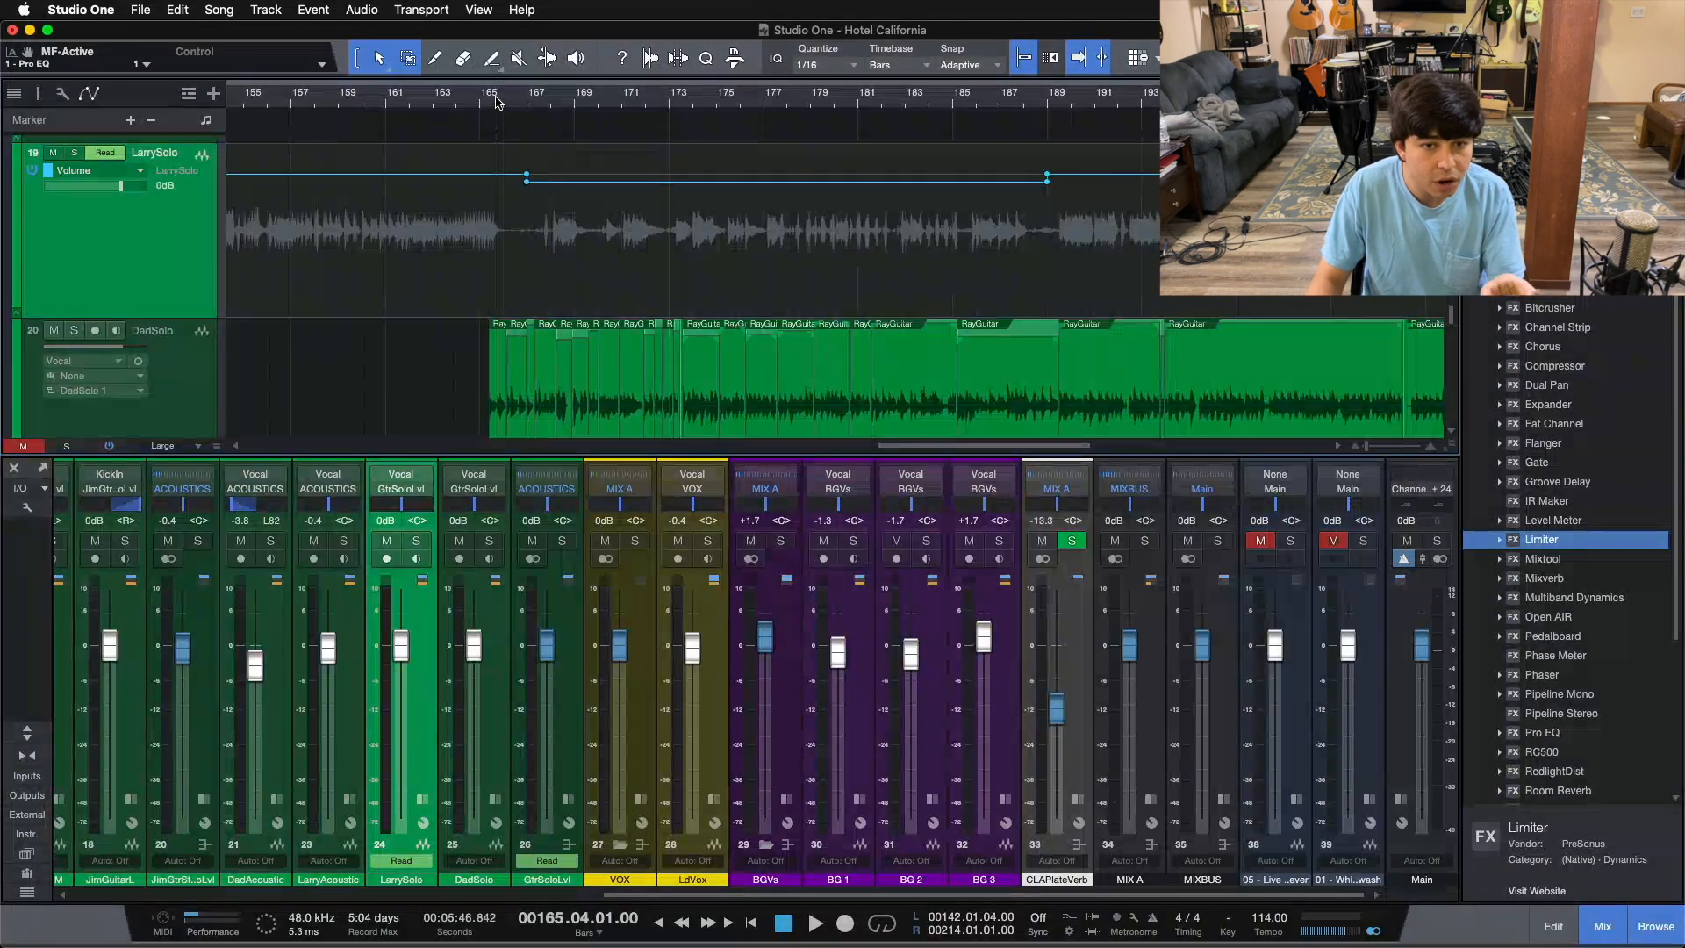
pyautogui.click(520, 100)
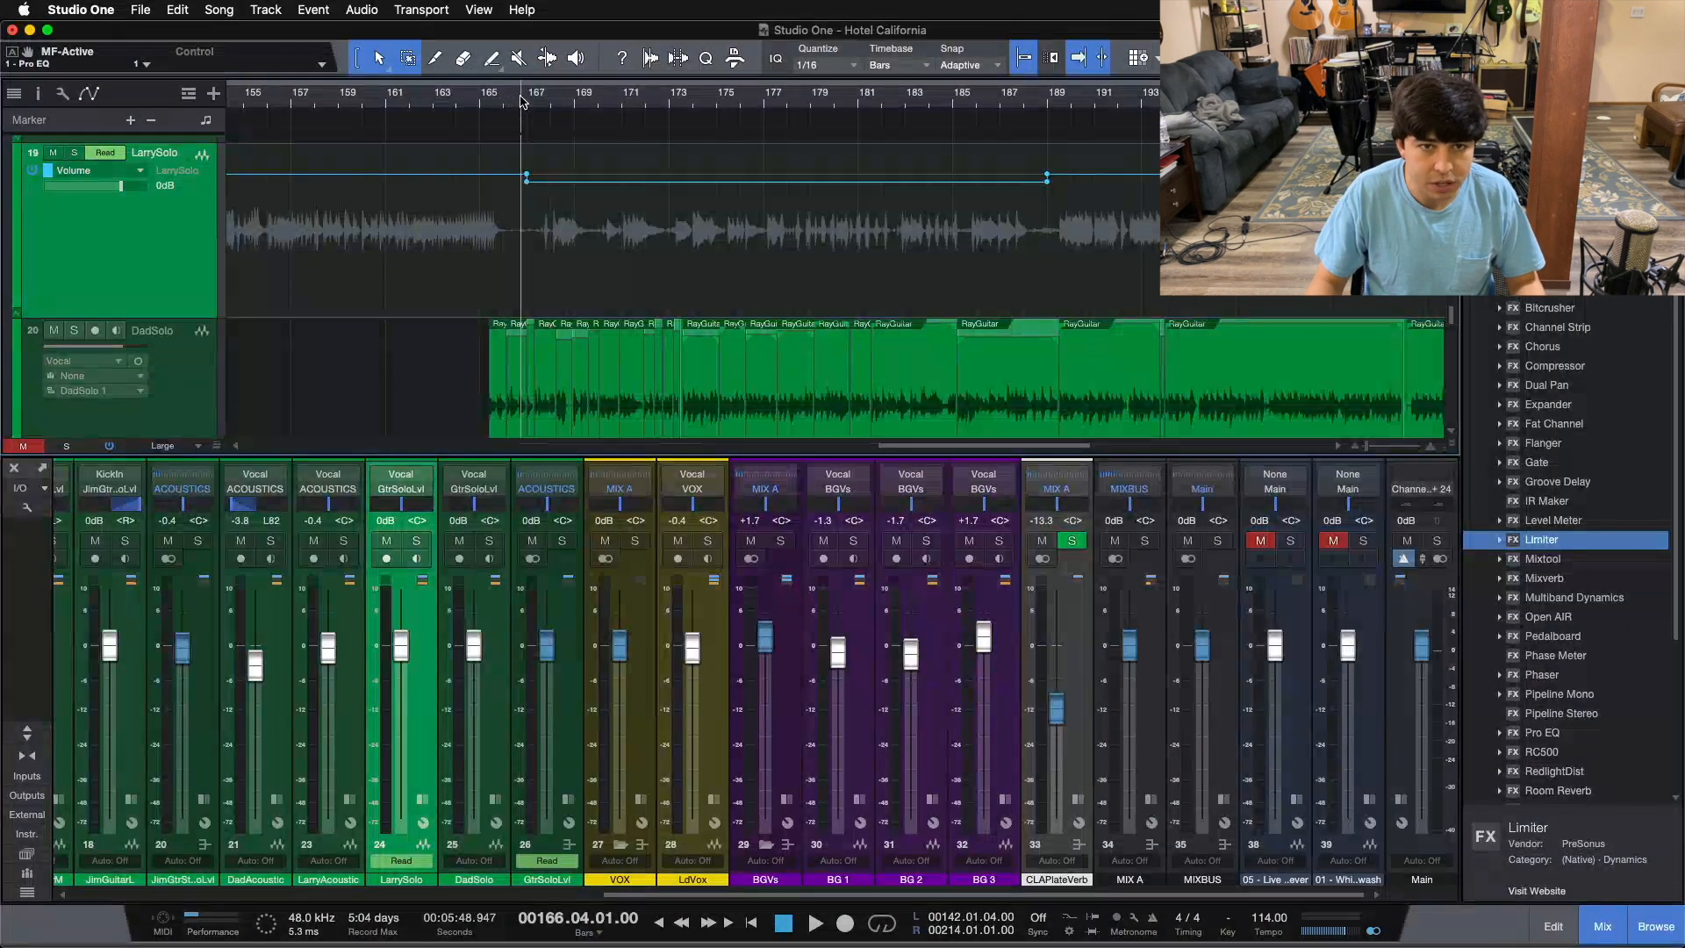
pyautogui.click(528, 98)
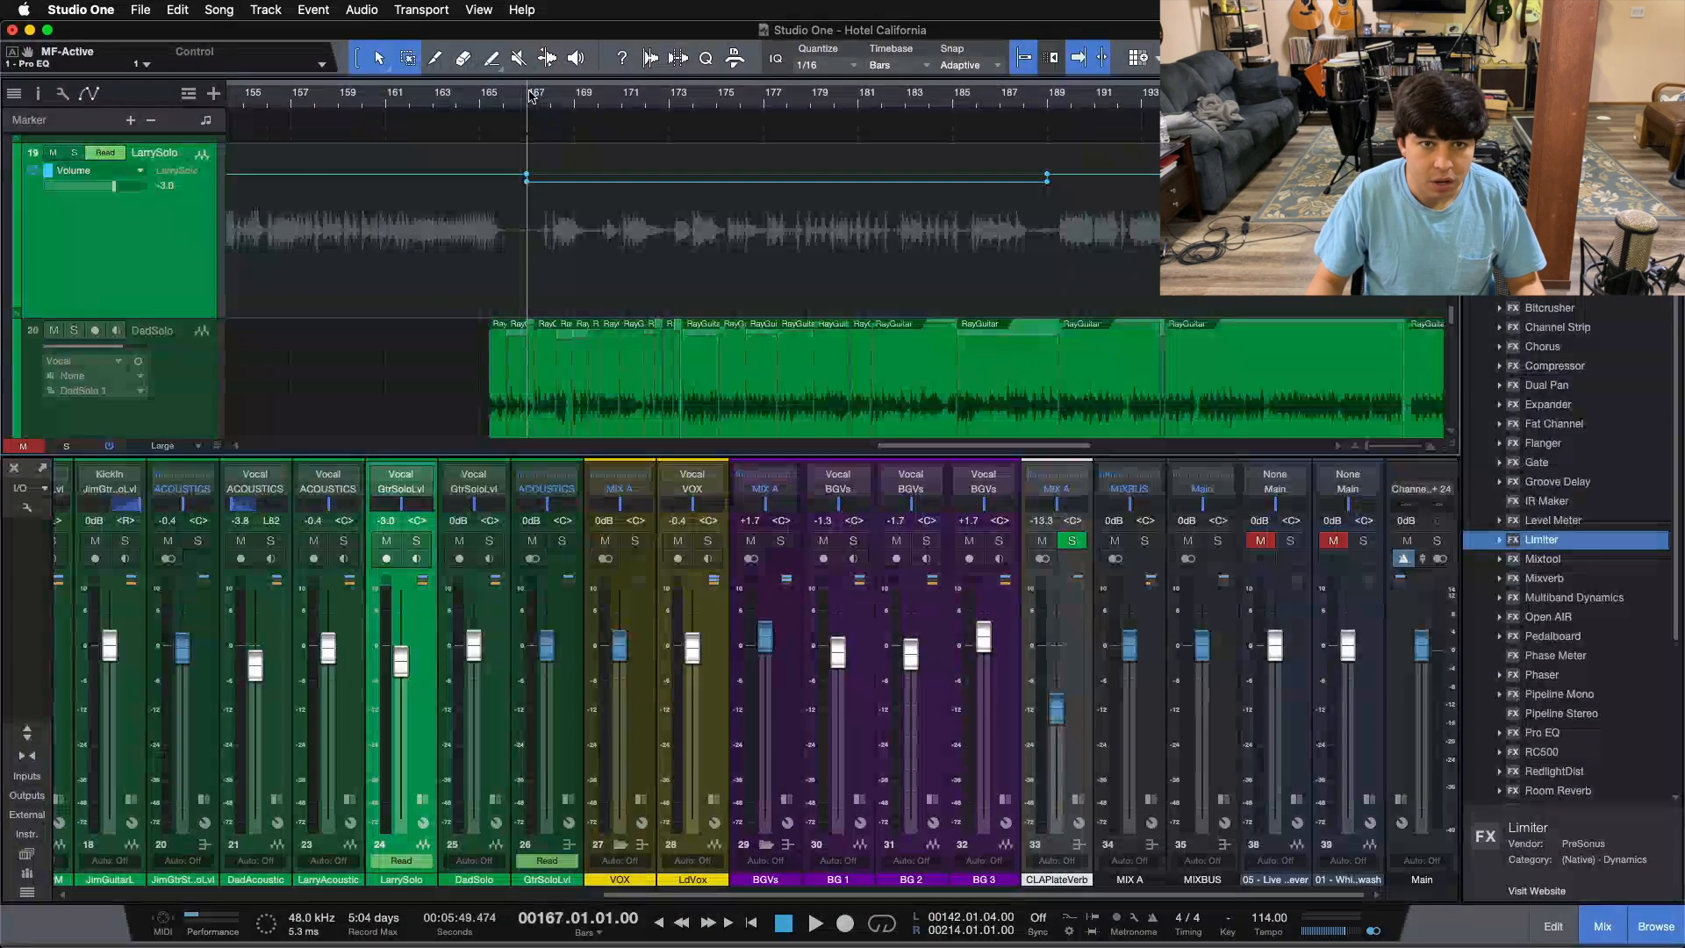
# Step: Solo the GtrSoloLvl bus and play both guitar solos from bar 163, beat 4, through the LarrySolo volume dip
pyautogui.click(563, 540)
pyautogui.click(453, 103)
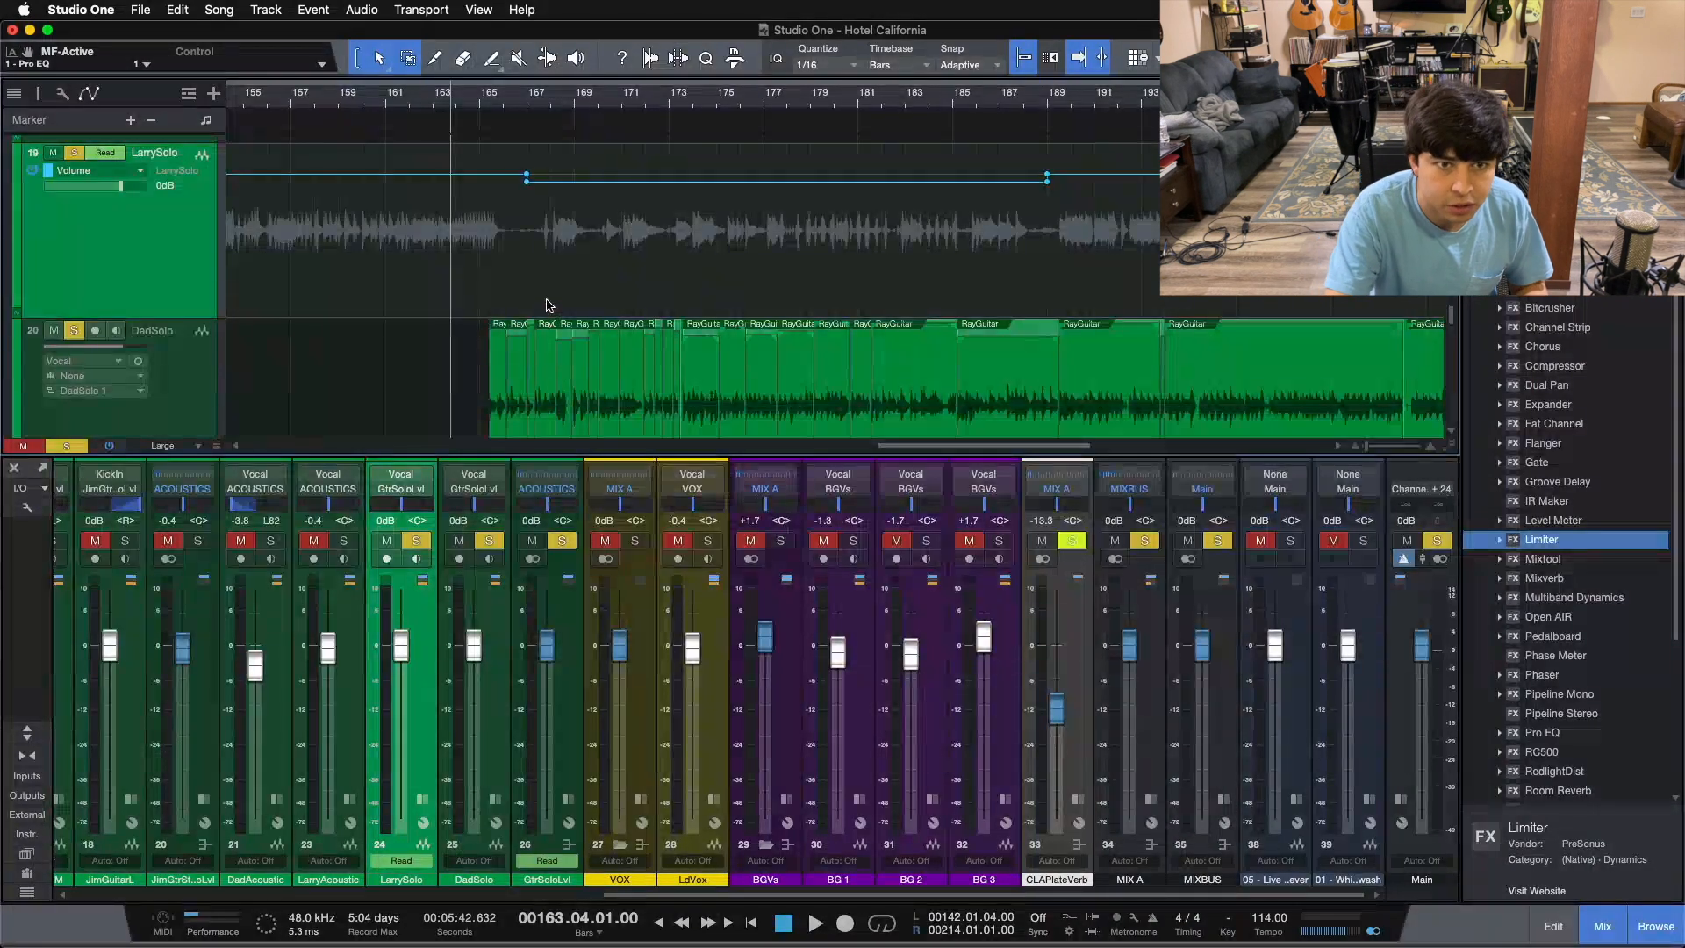
pyautogui.press('space')
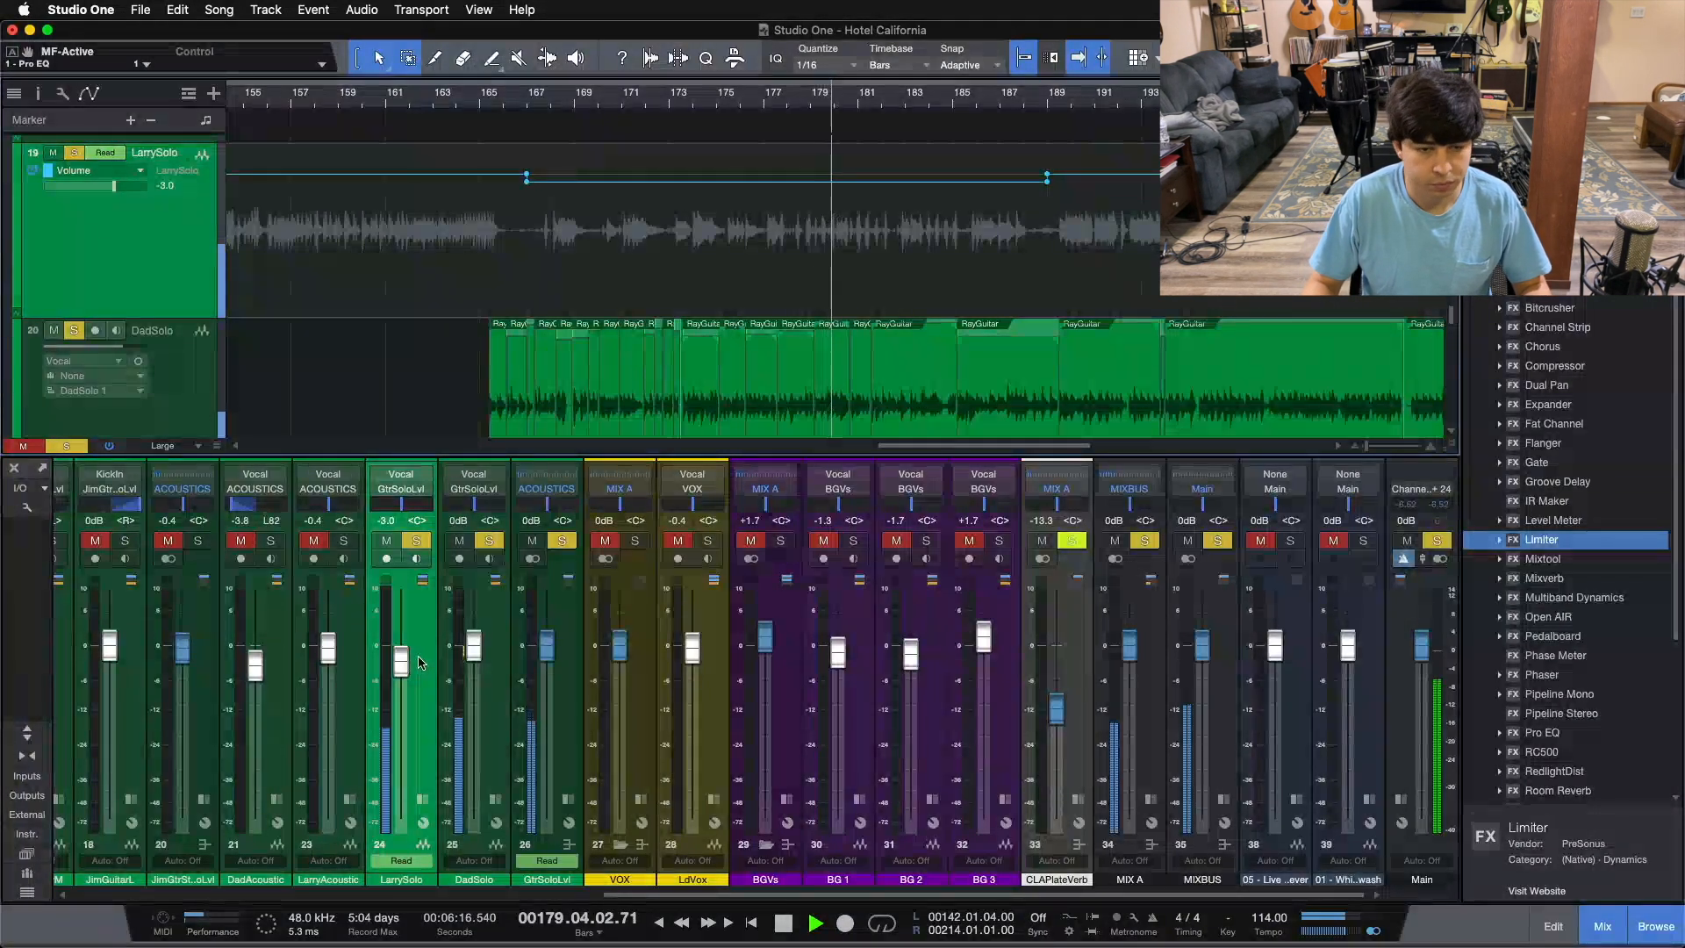
pyautogui.press('space')
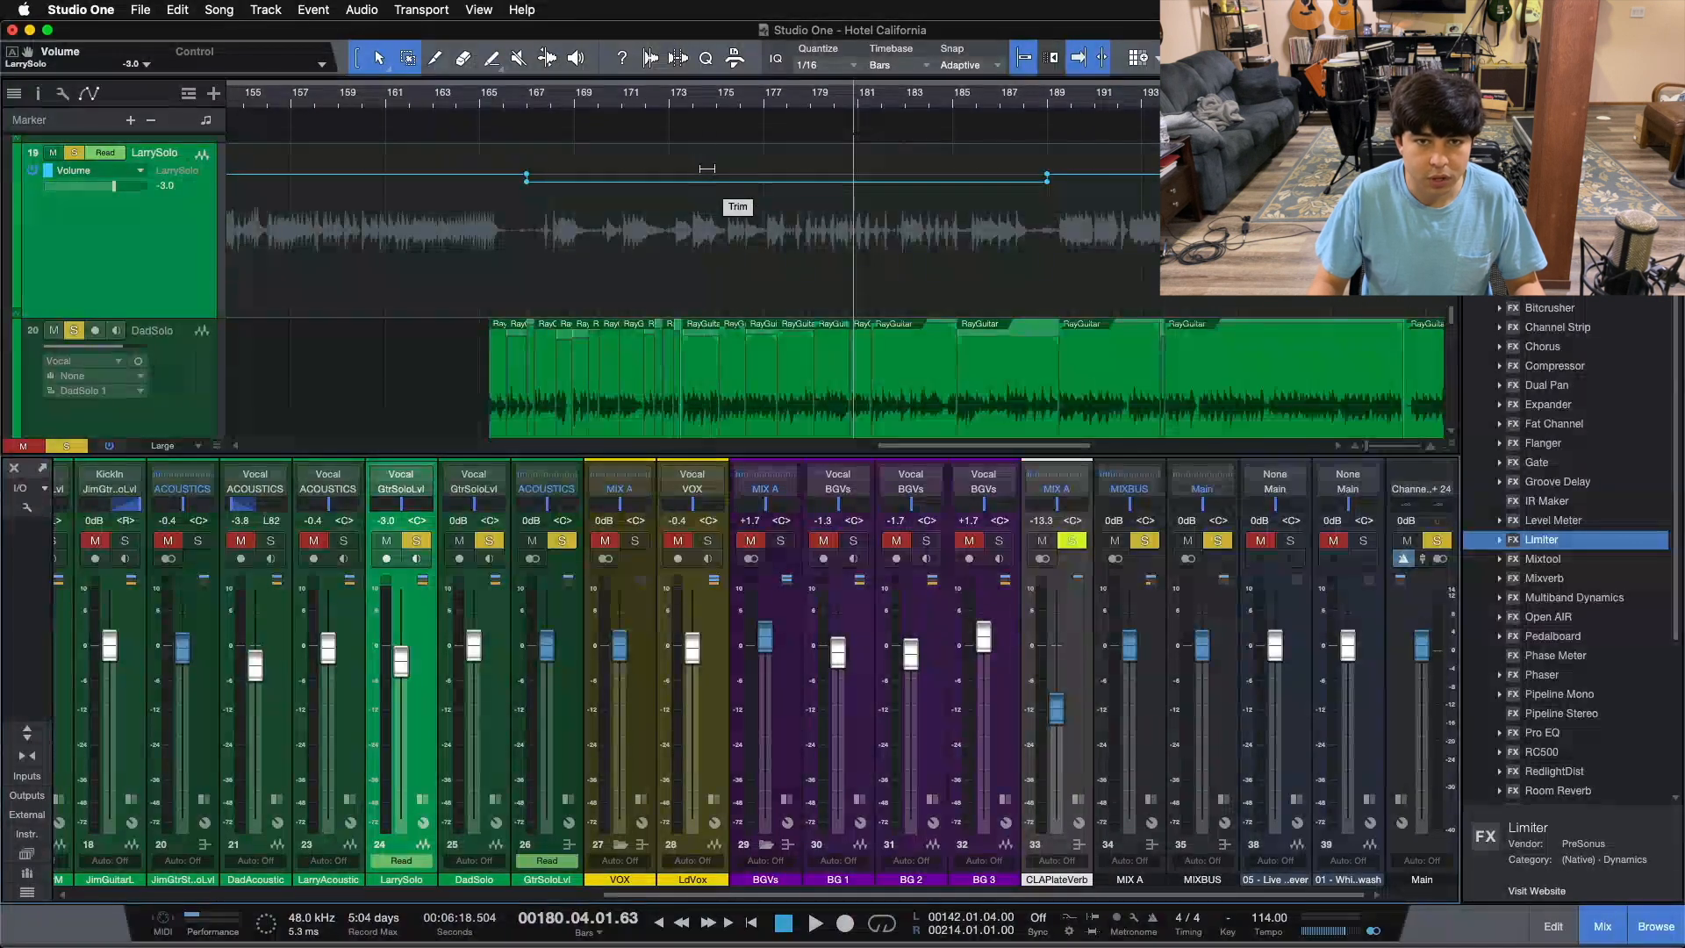
# Step: Move the playhead to bar 191 and examine the volume automation on the GtrSoloLvl bus
pyautogui.moveTo(706, 101); pyautogui.dragTo(687, 117)
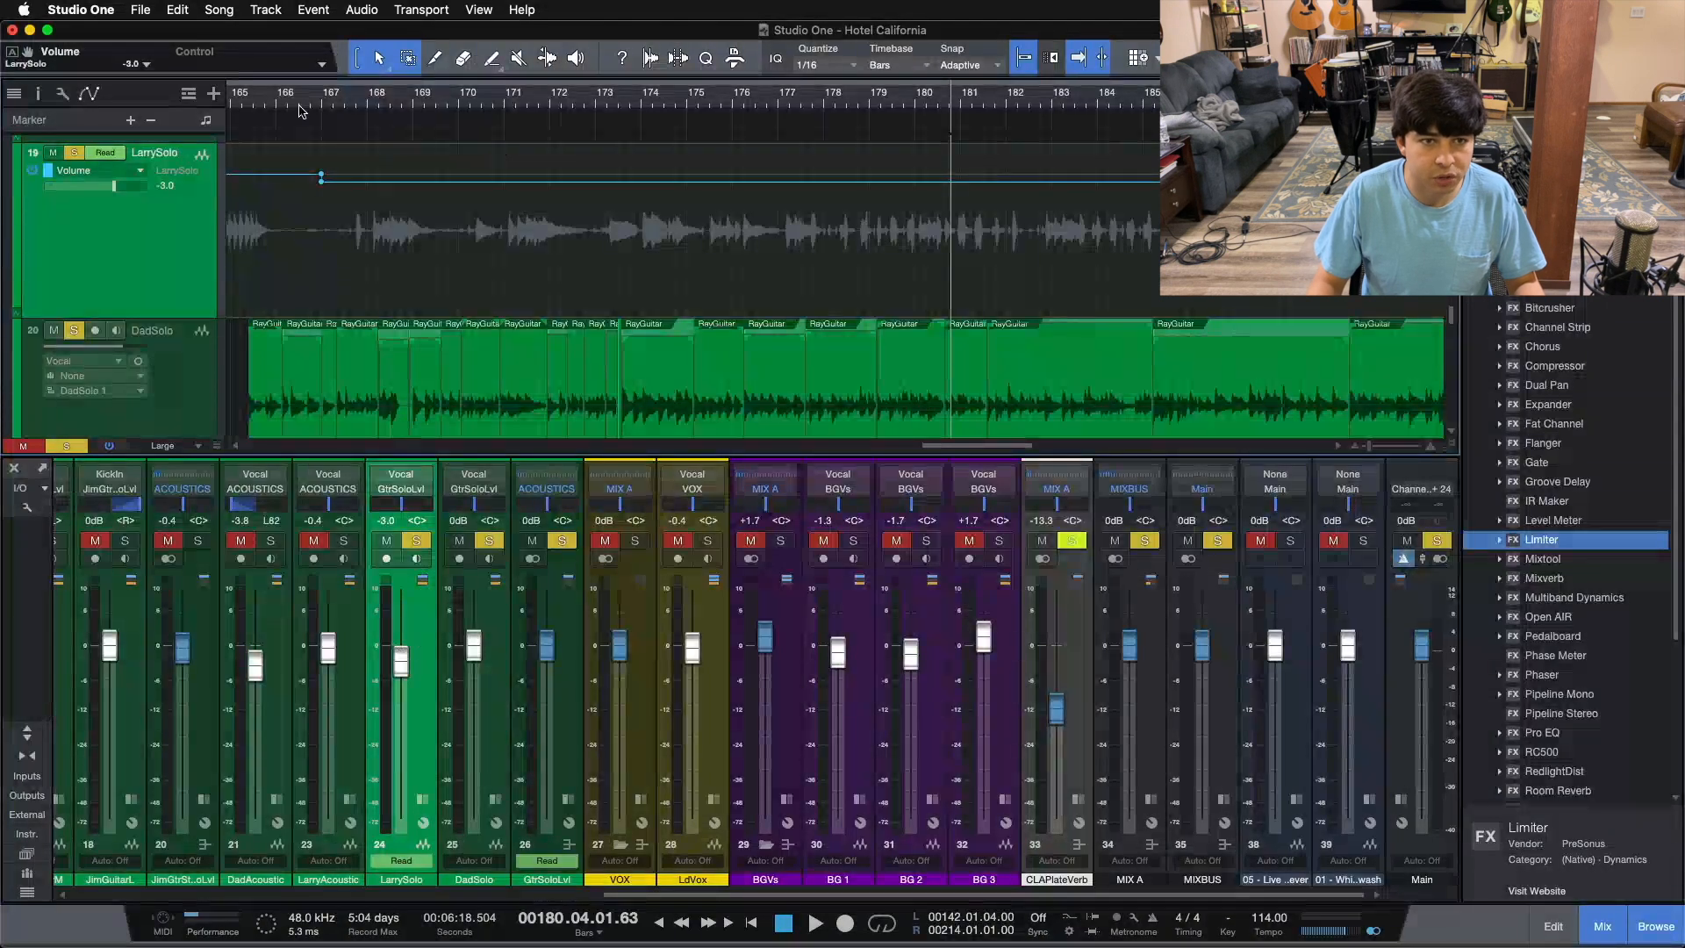
pyautogui.moveTo(298, 110); pyautogui.dragTo(442, 68)
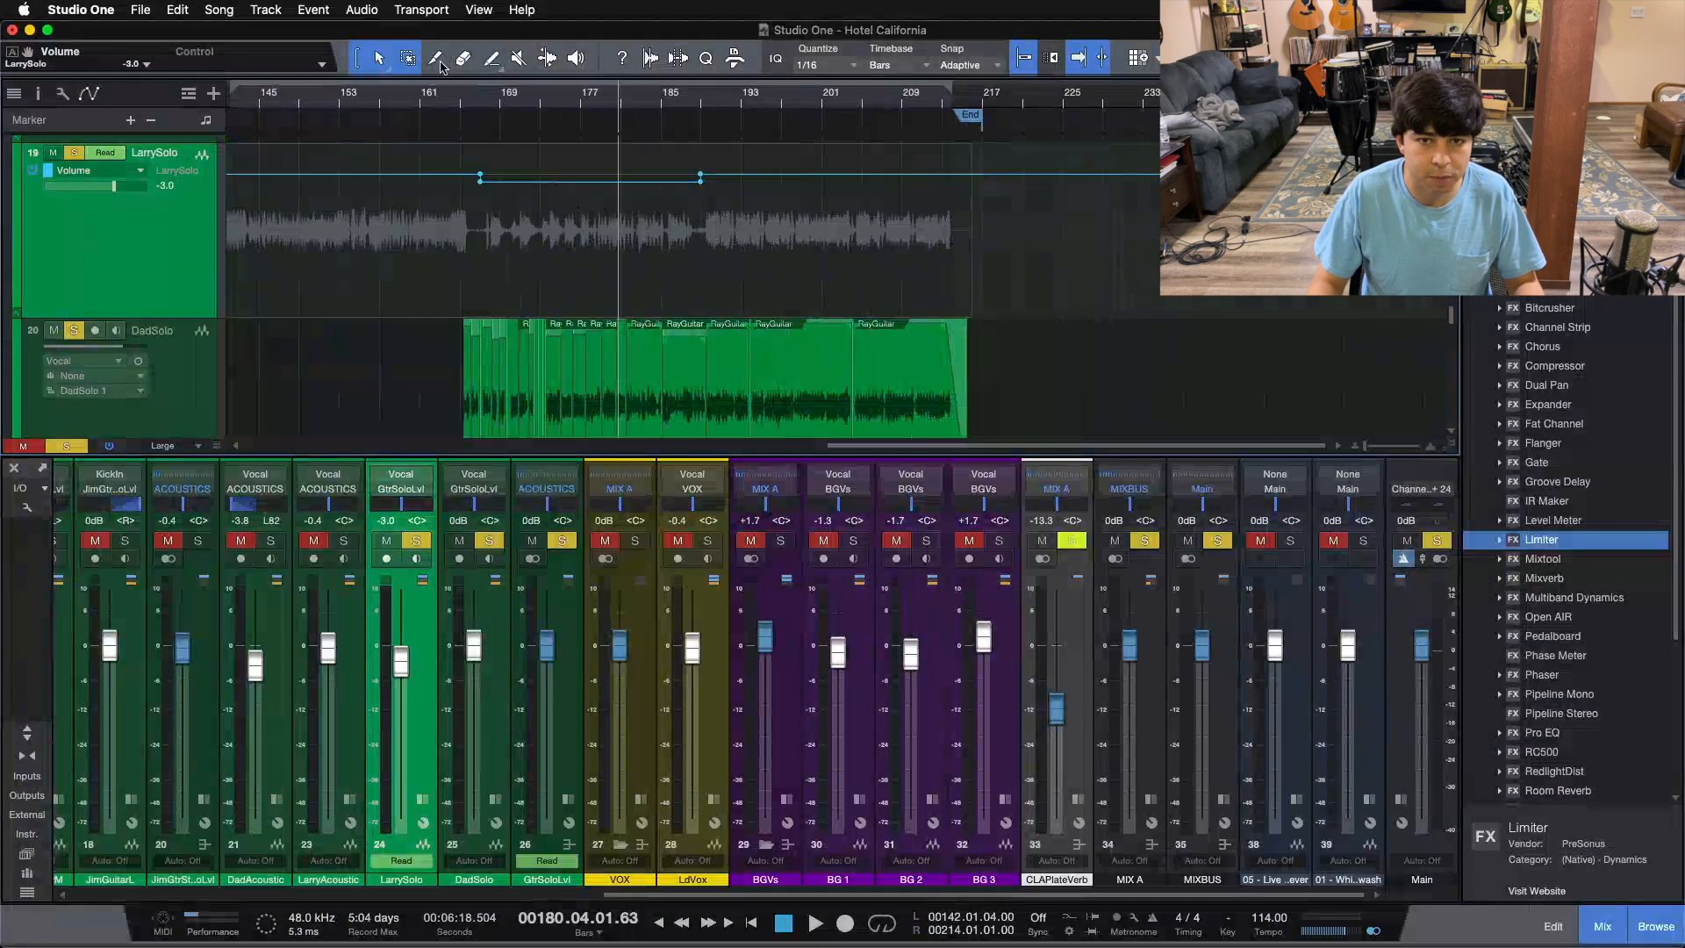
pyautogui.click(721, 103)
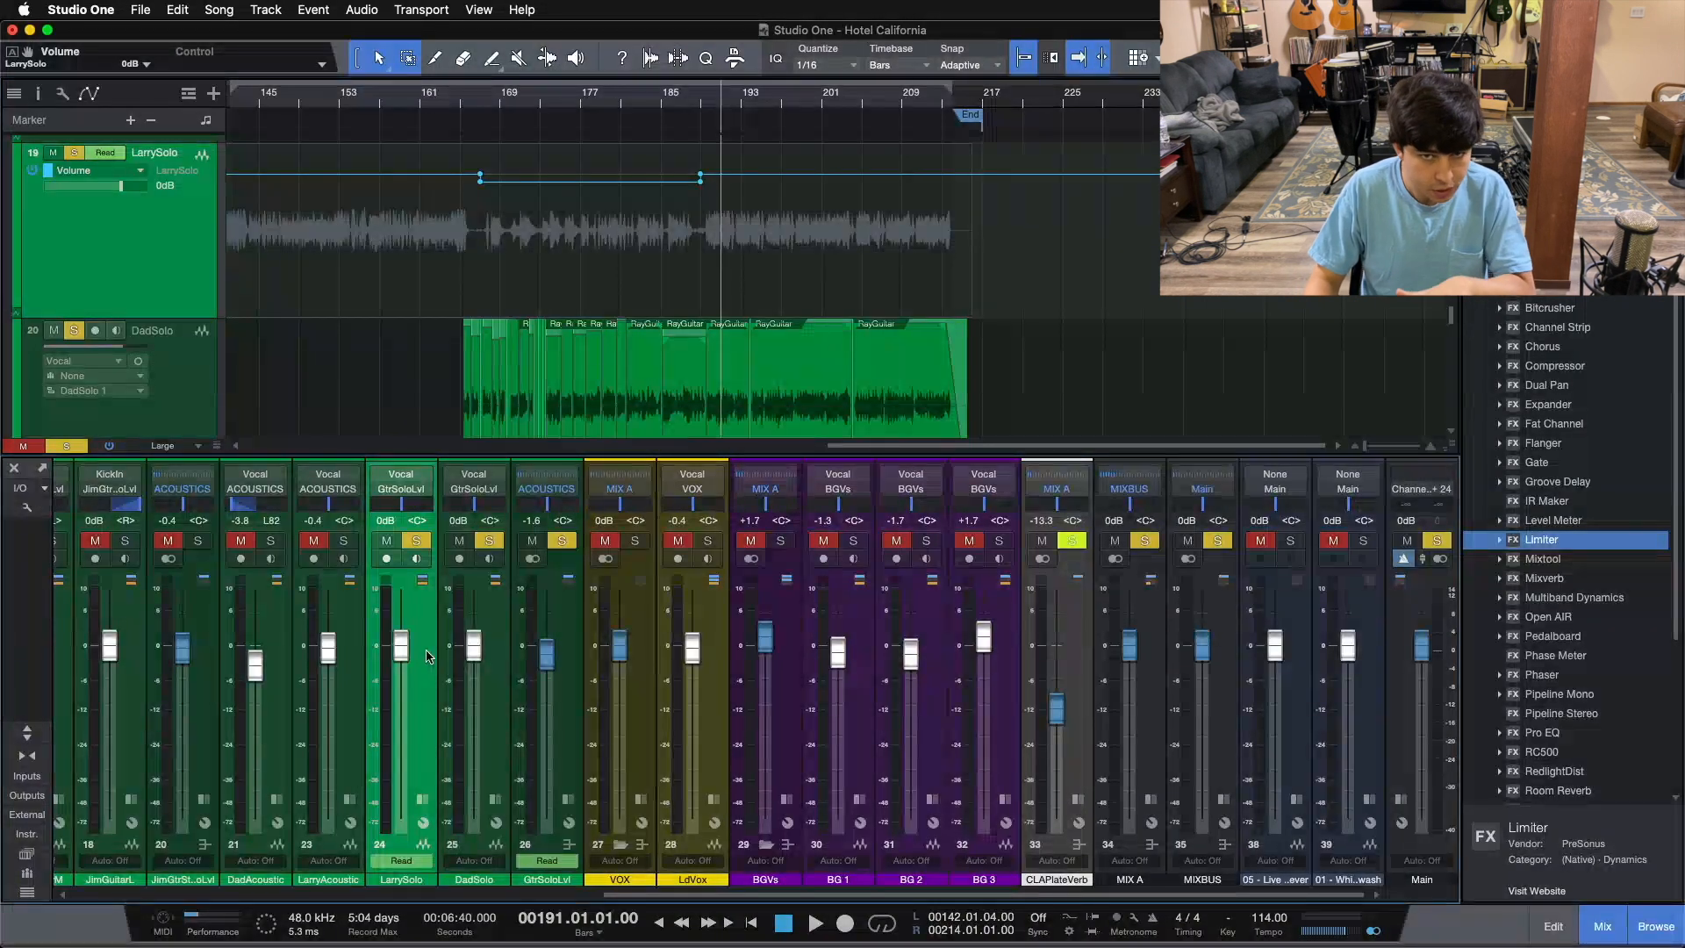
pyautogui.click(478, 662)
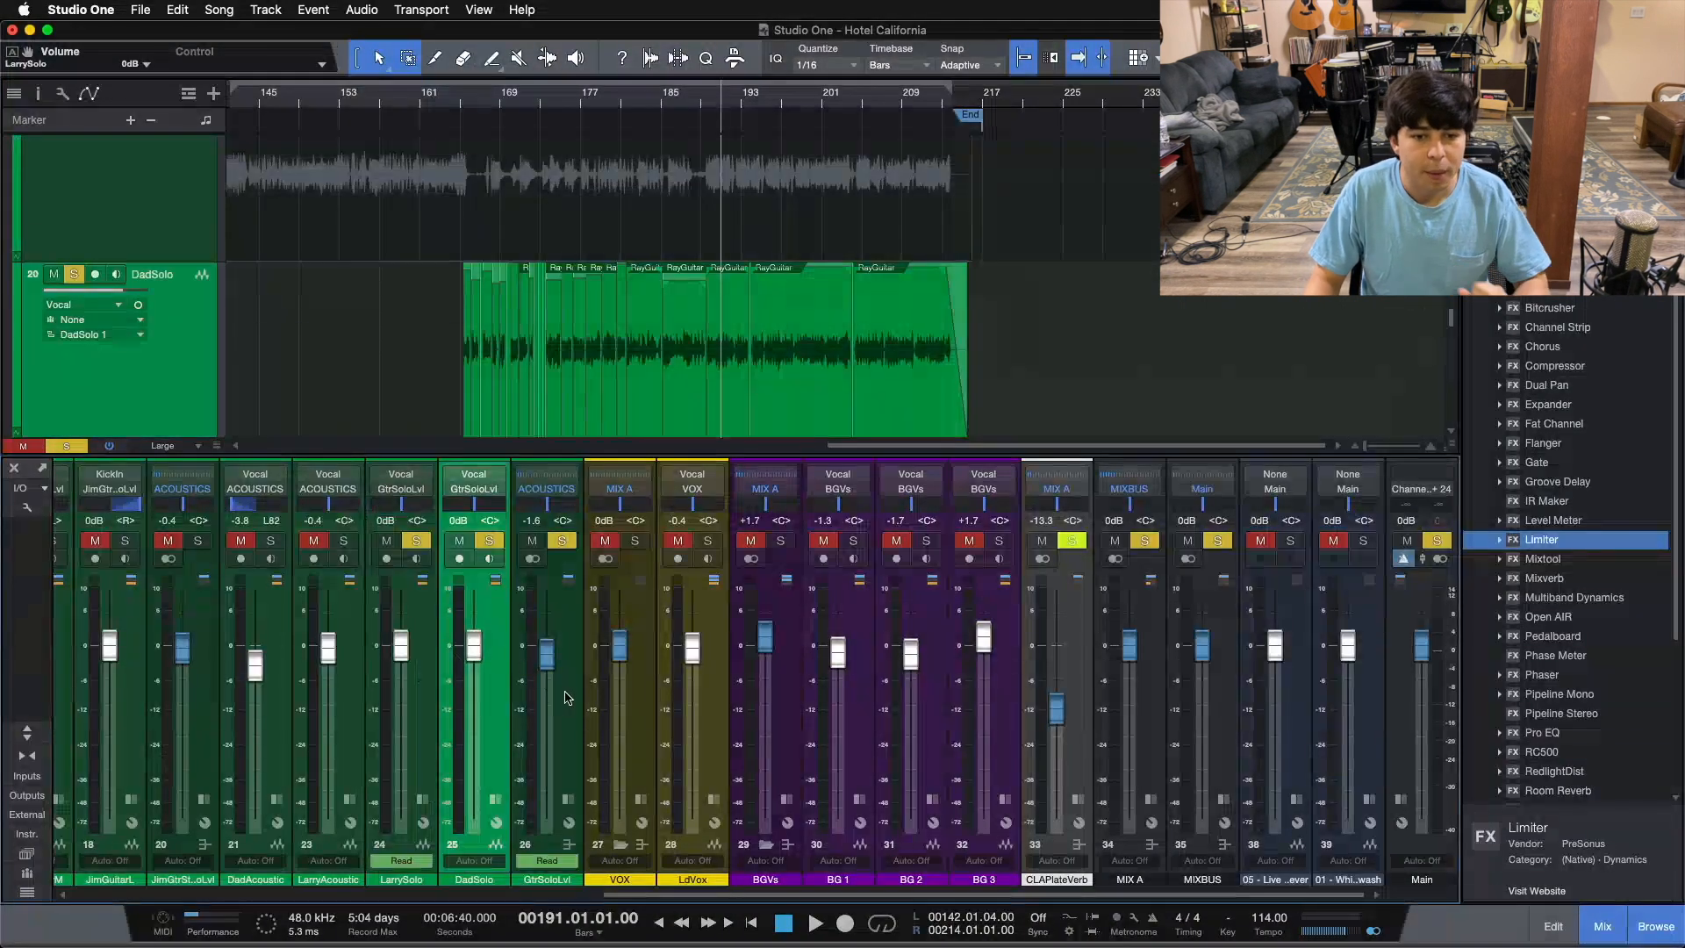
pyautogui.click(552, 668)
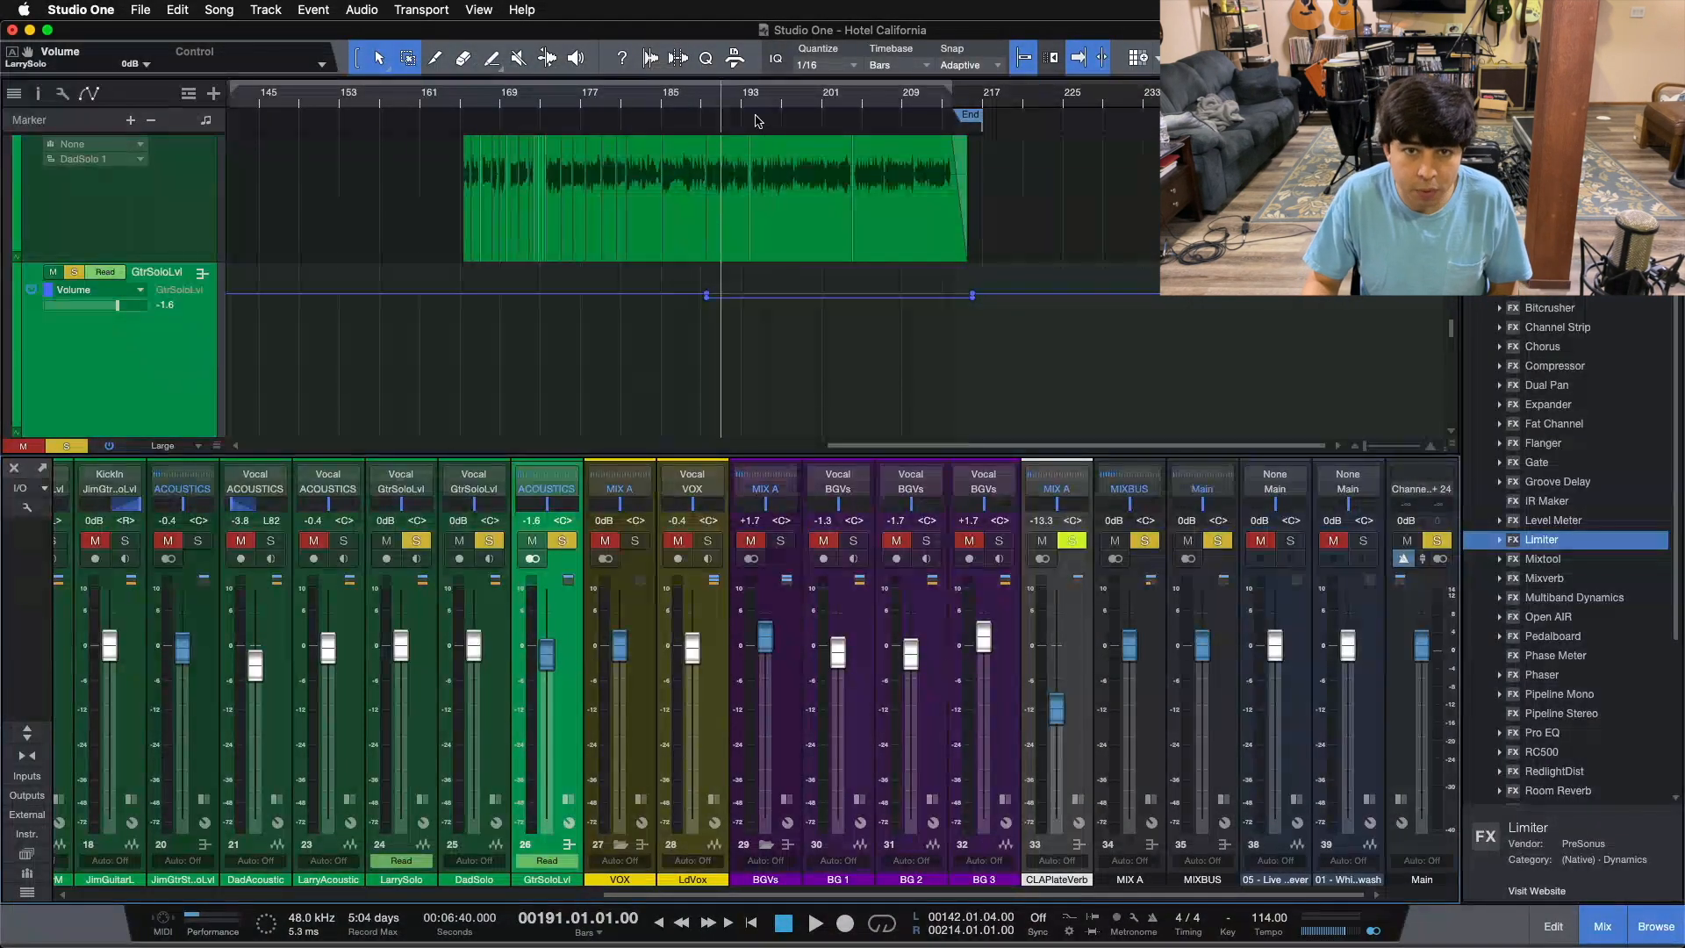
# Step: Play the soloed guitar solos from bar 185, beat 2, through the GtrSoloLvl volume automation change at bar 189
pyautogui.moveTo(706, 103); pyautogui.dragTo(633, 130)
pyautogui.click(587, 104)
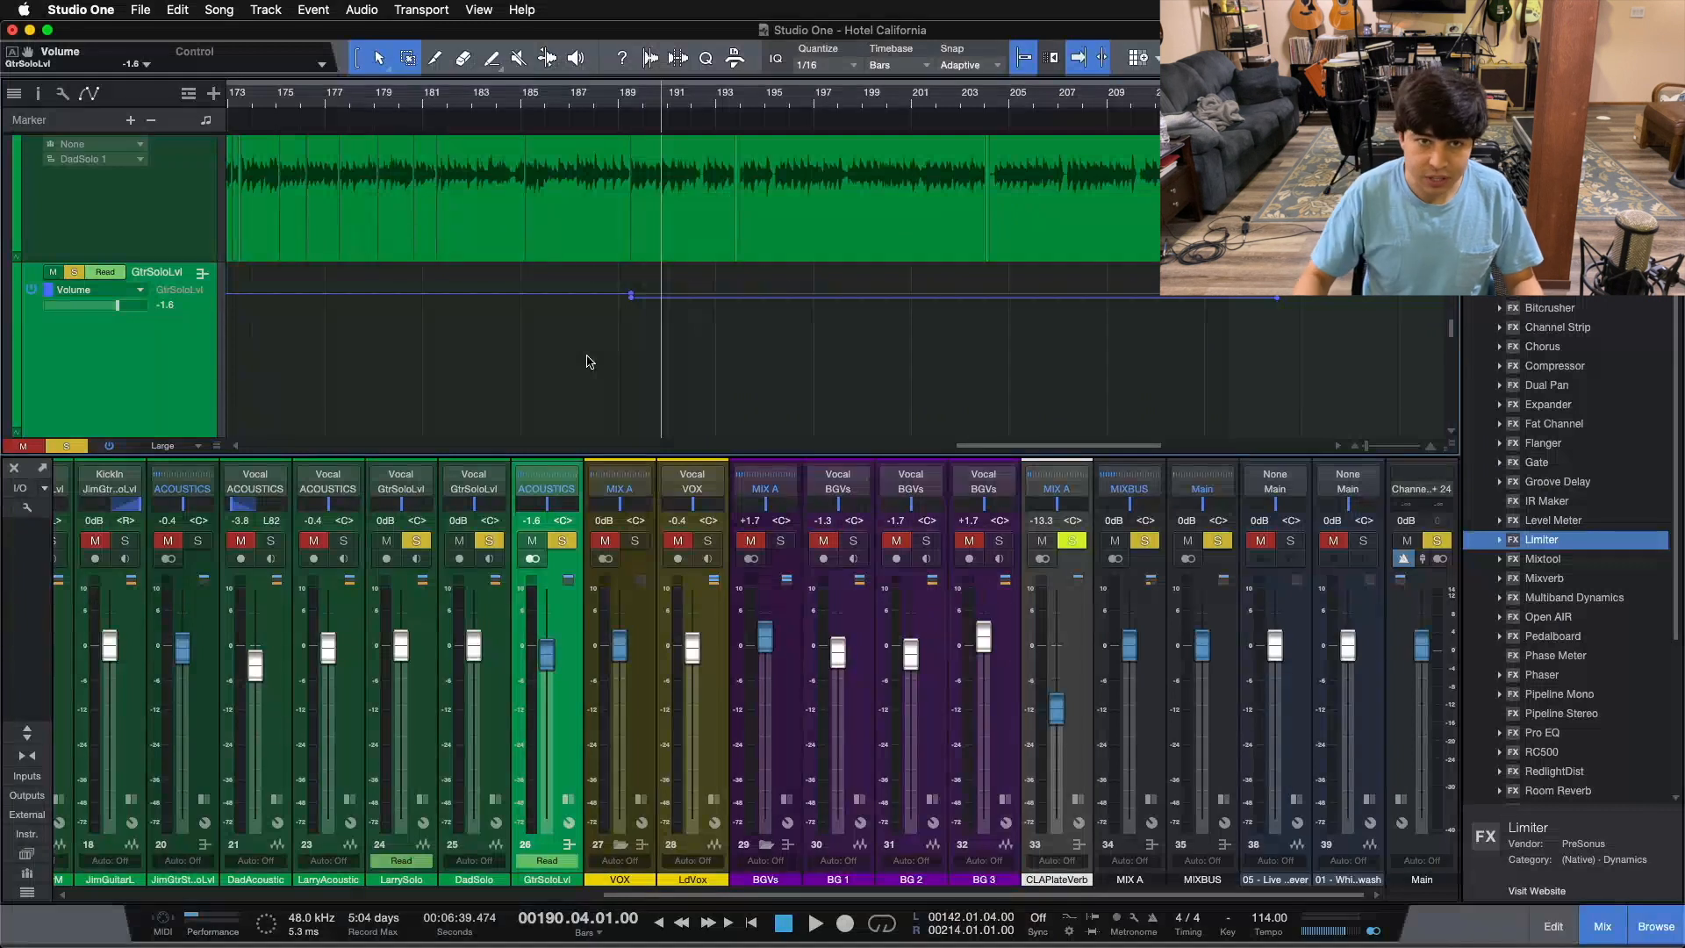
pyautogui.click(527, 106)
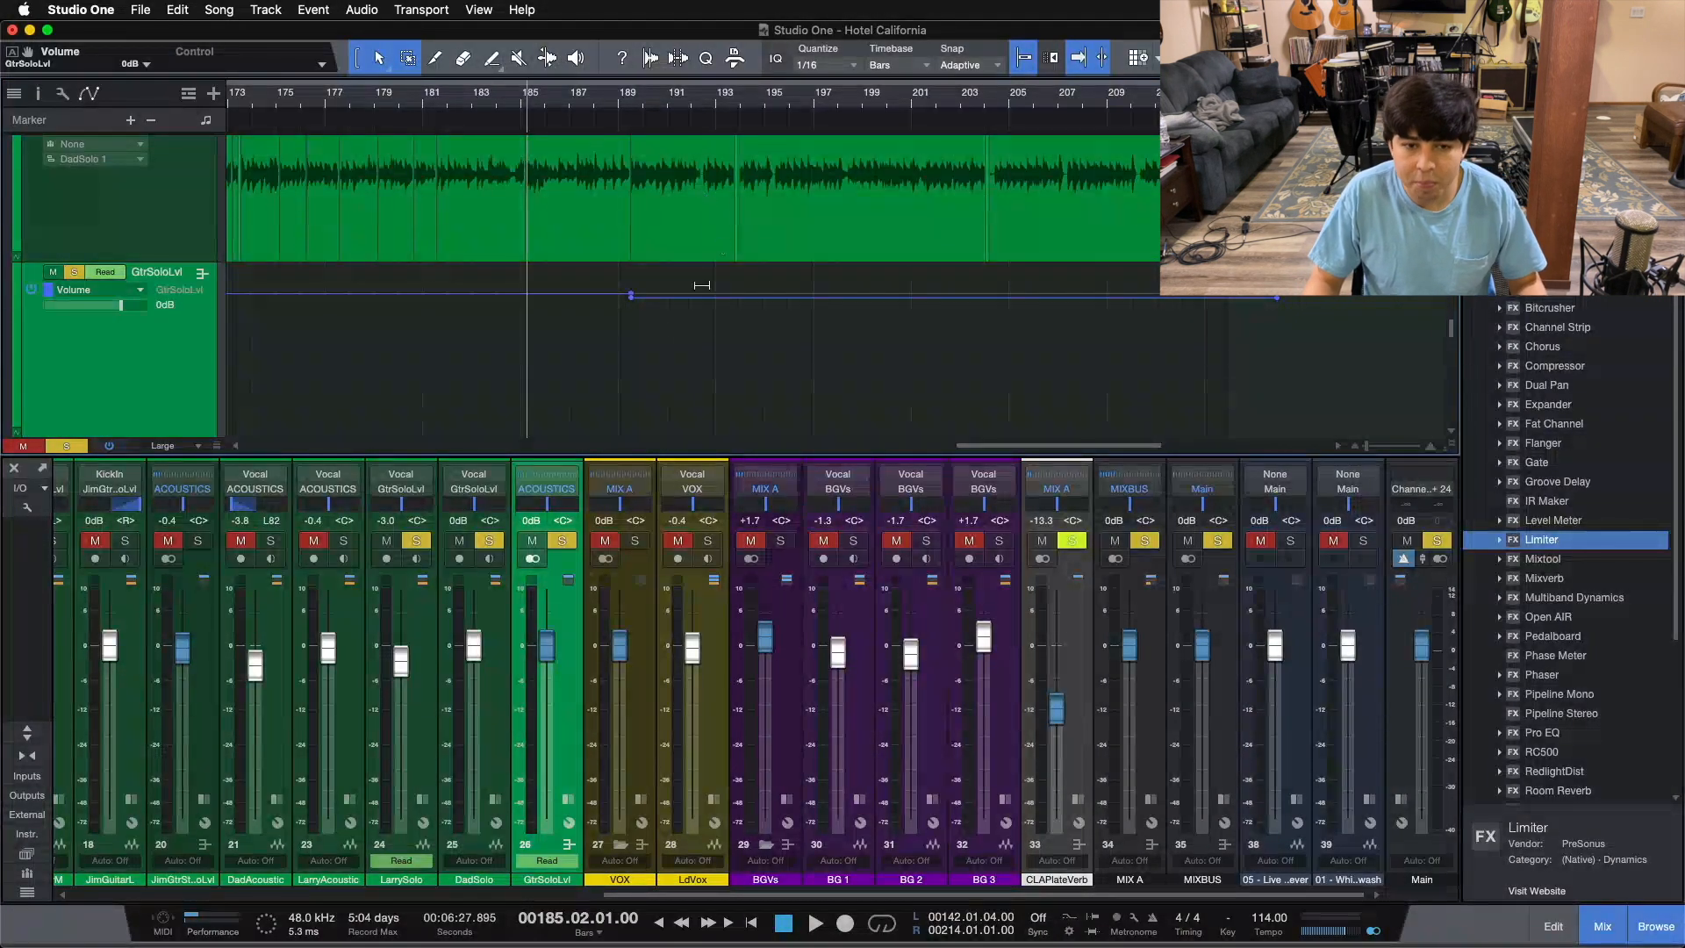
pyautogui.scroll(3, 647, 334)
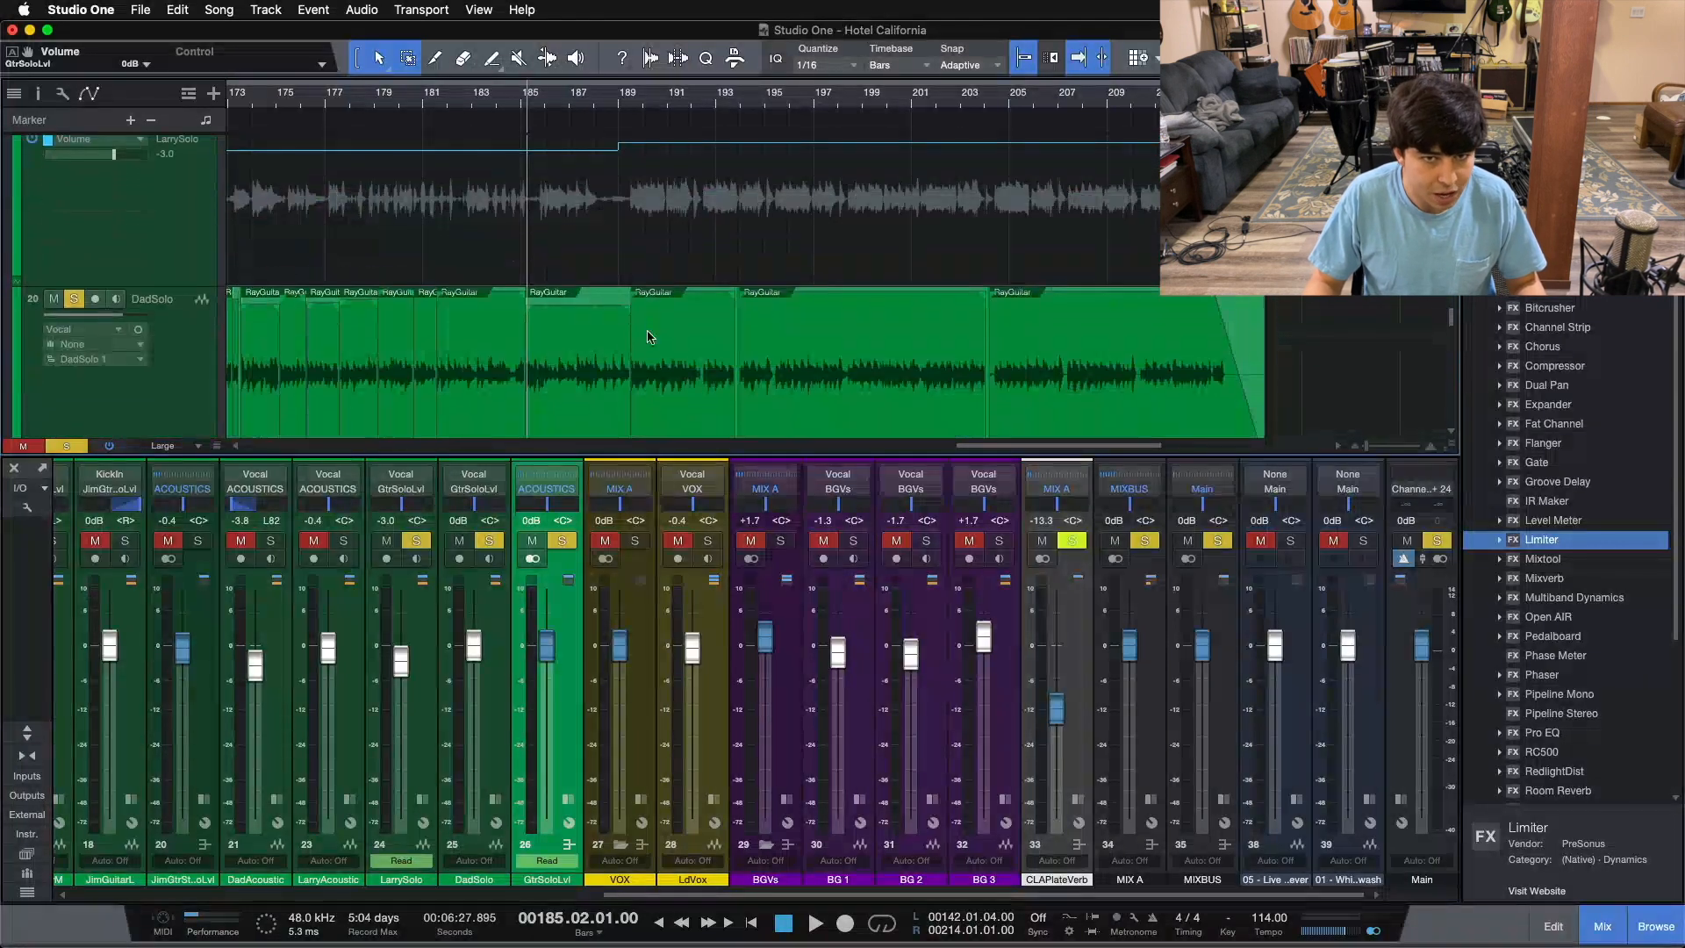
pyautogui.scroll(-2, 648, 336)
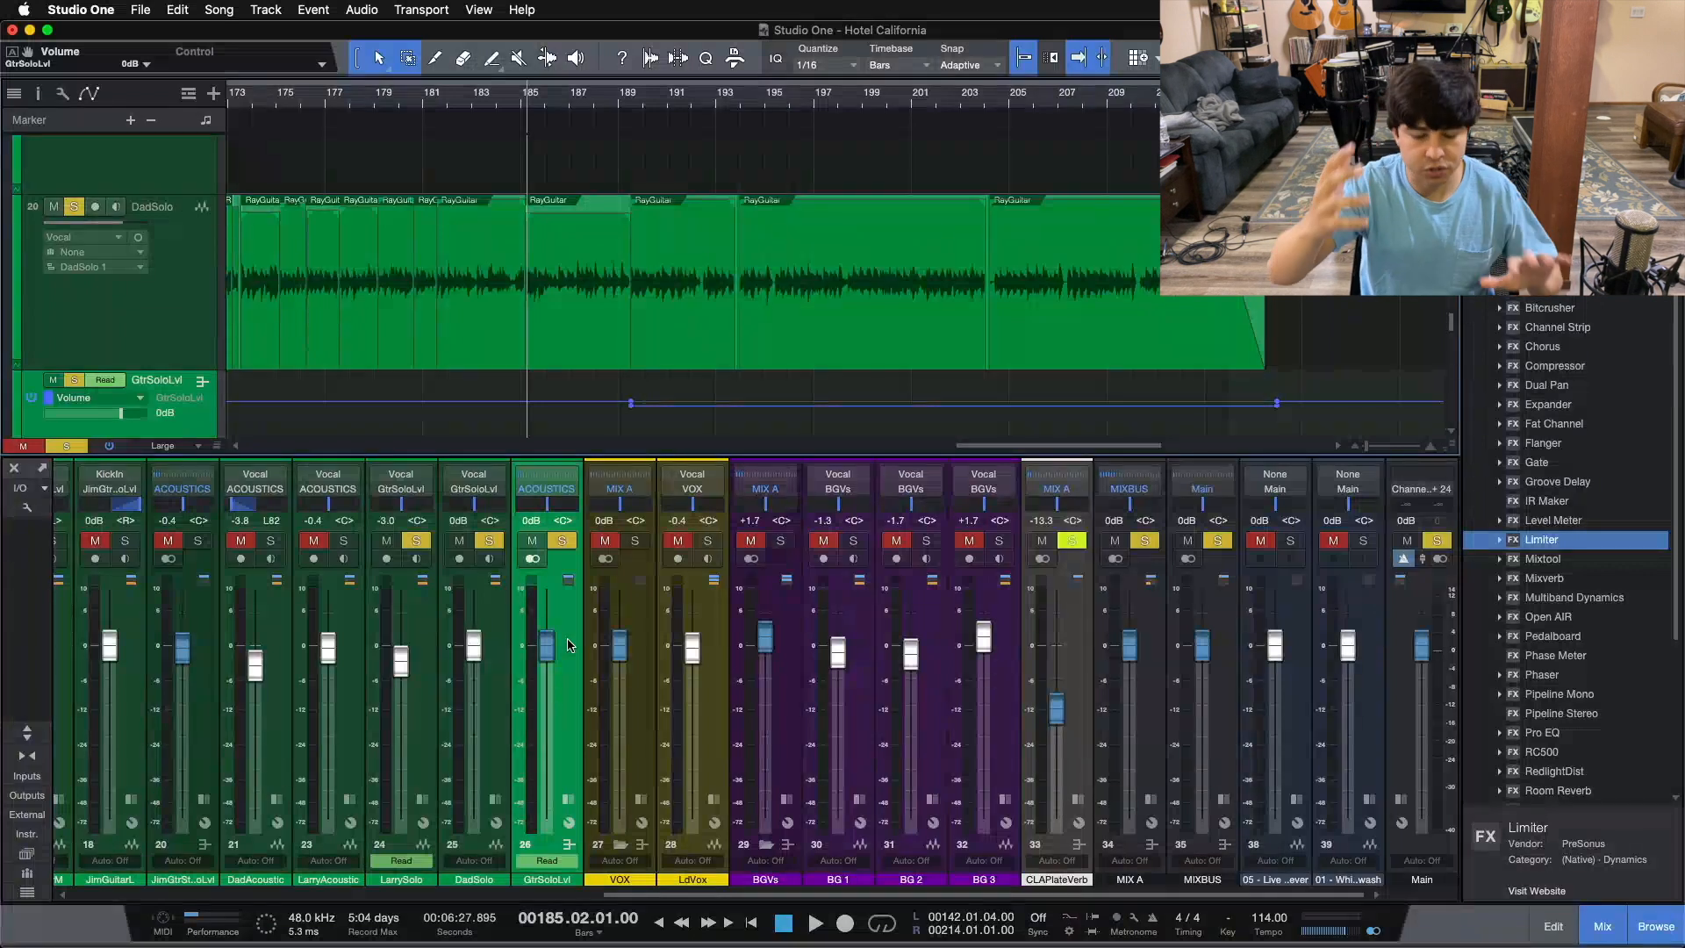
pyautogui.press('space')
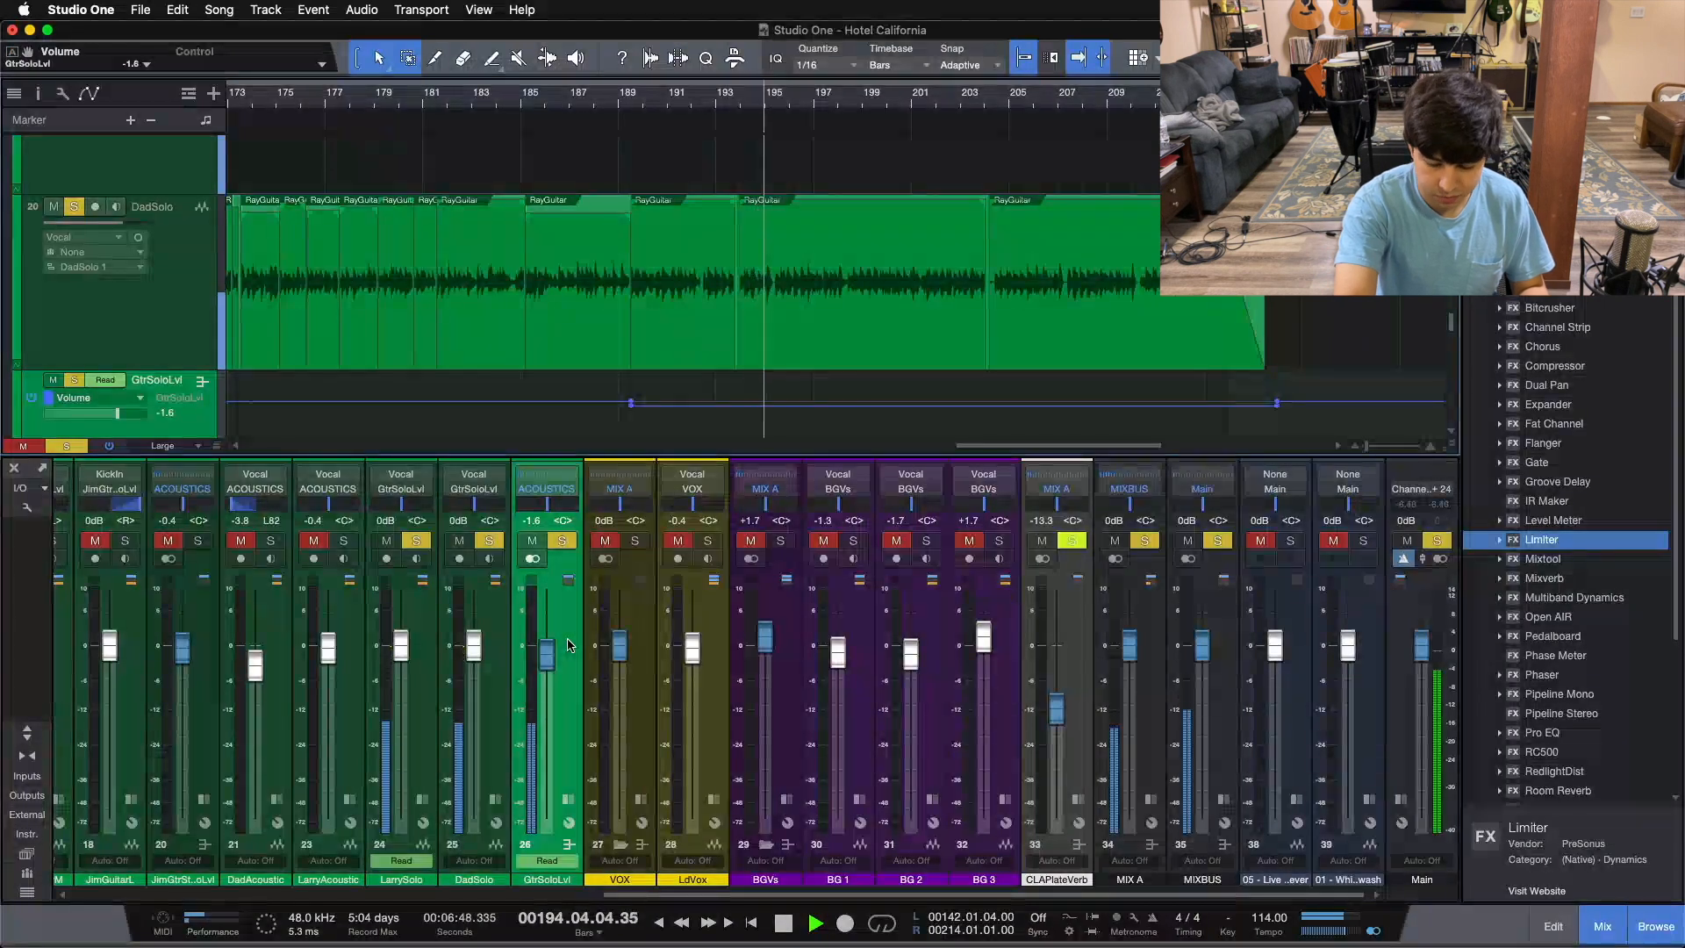
pyautogui.press('space')
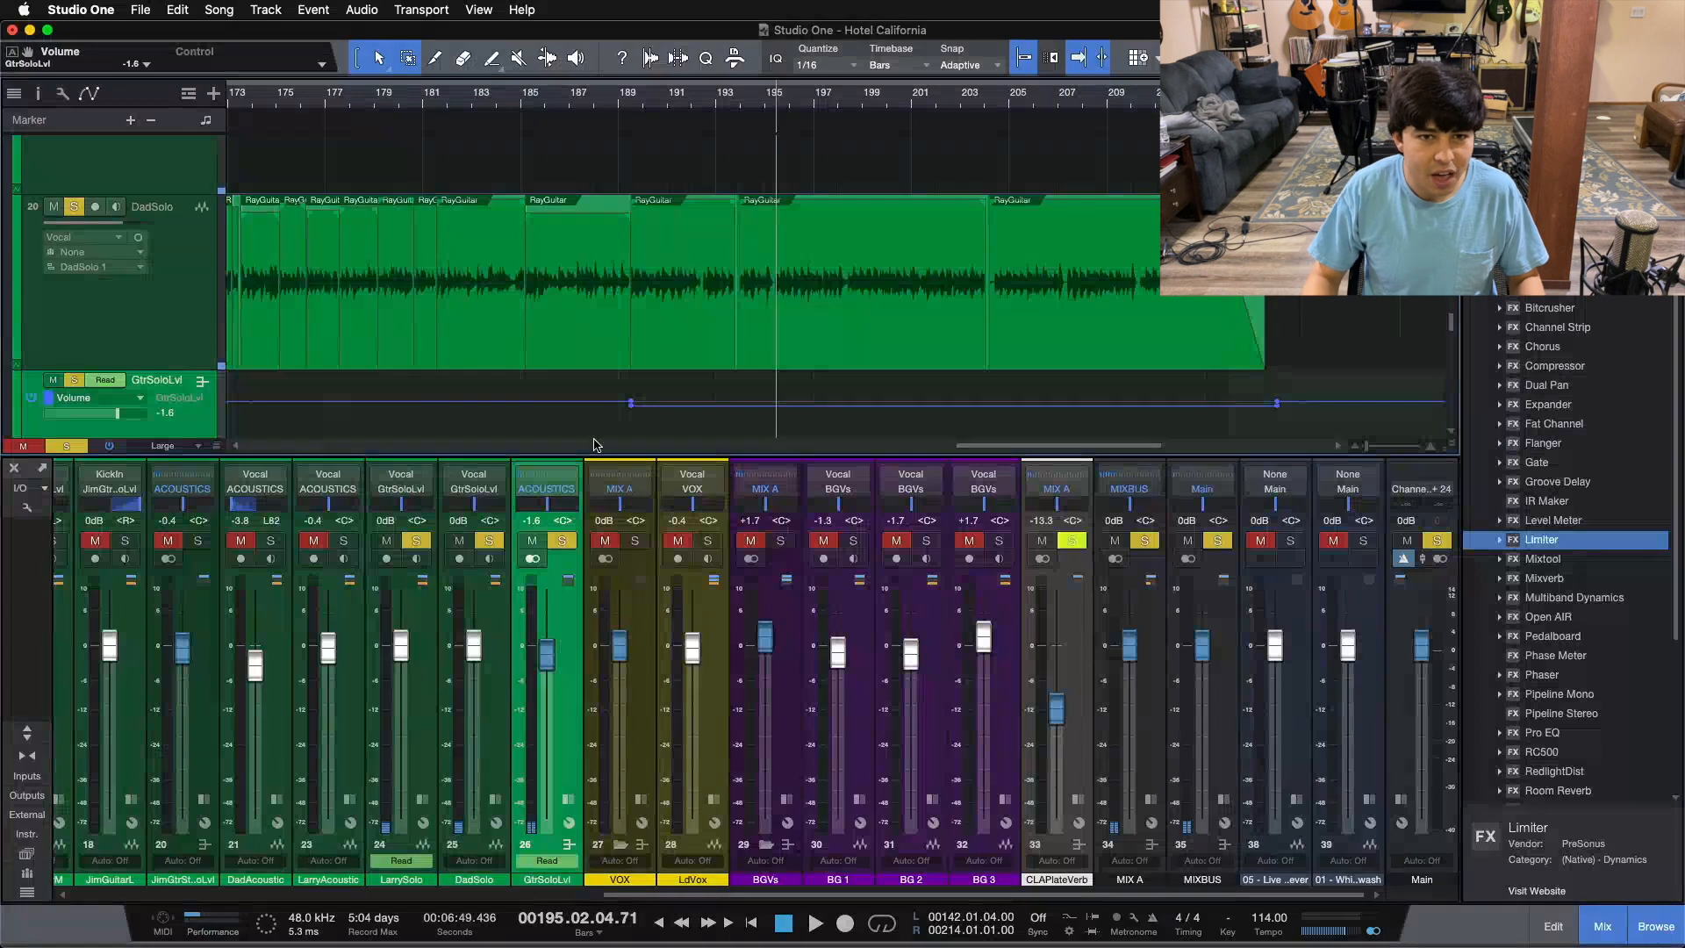
# Step: Clear all solos and play the full mix from bar 184, beat 4, through the GtrSoloLvl volume automation change
pyautogui.hotkey('shift', 's')
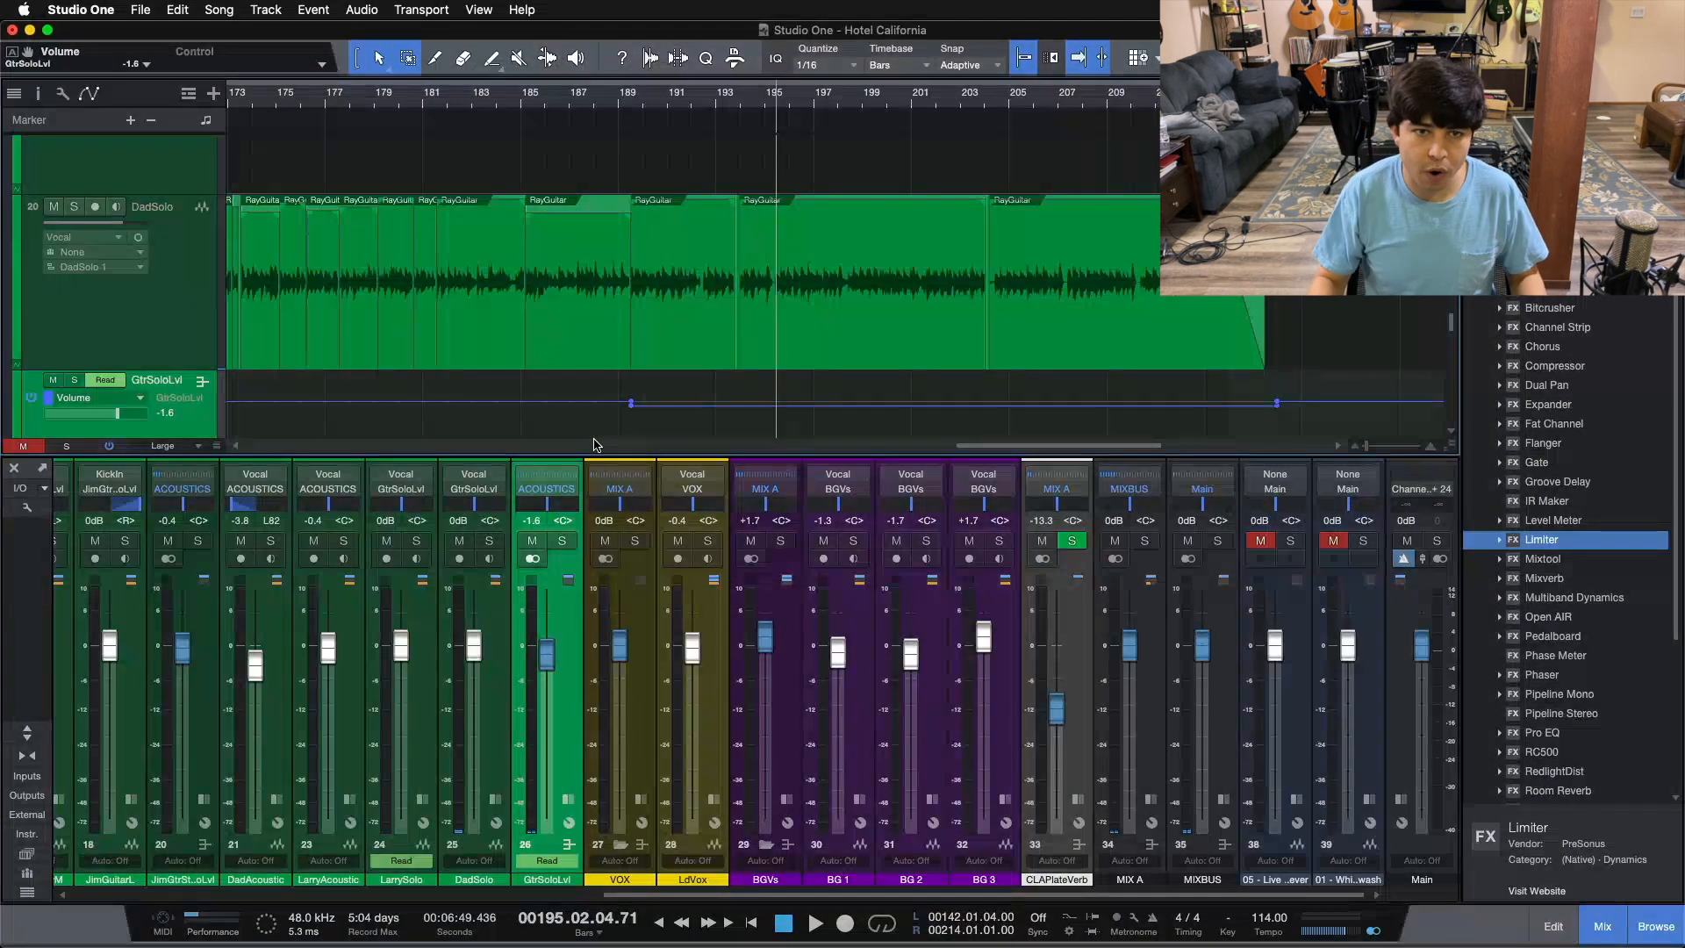
pyautogui.click(518, 101)
pyautogui.click(514, 101)
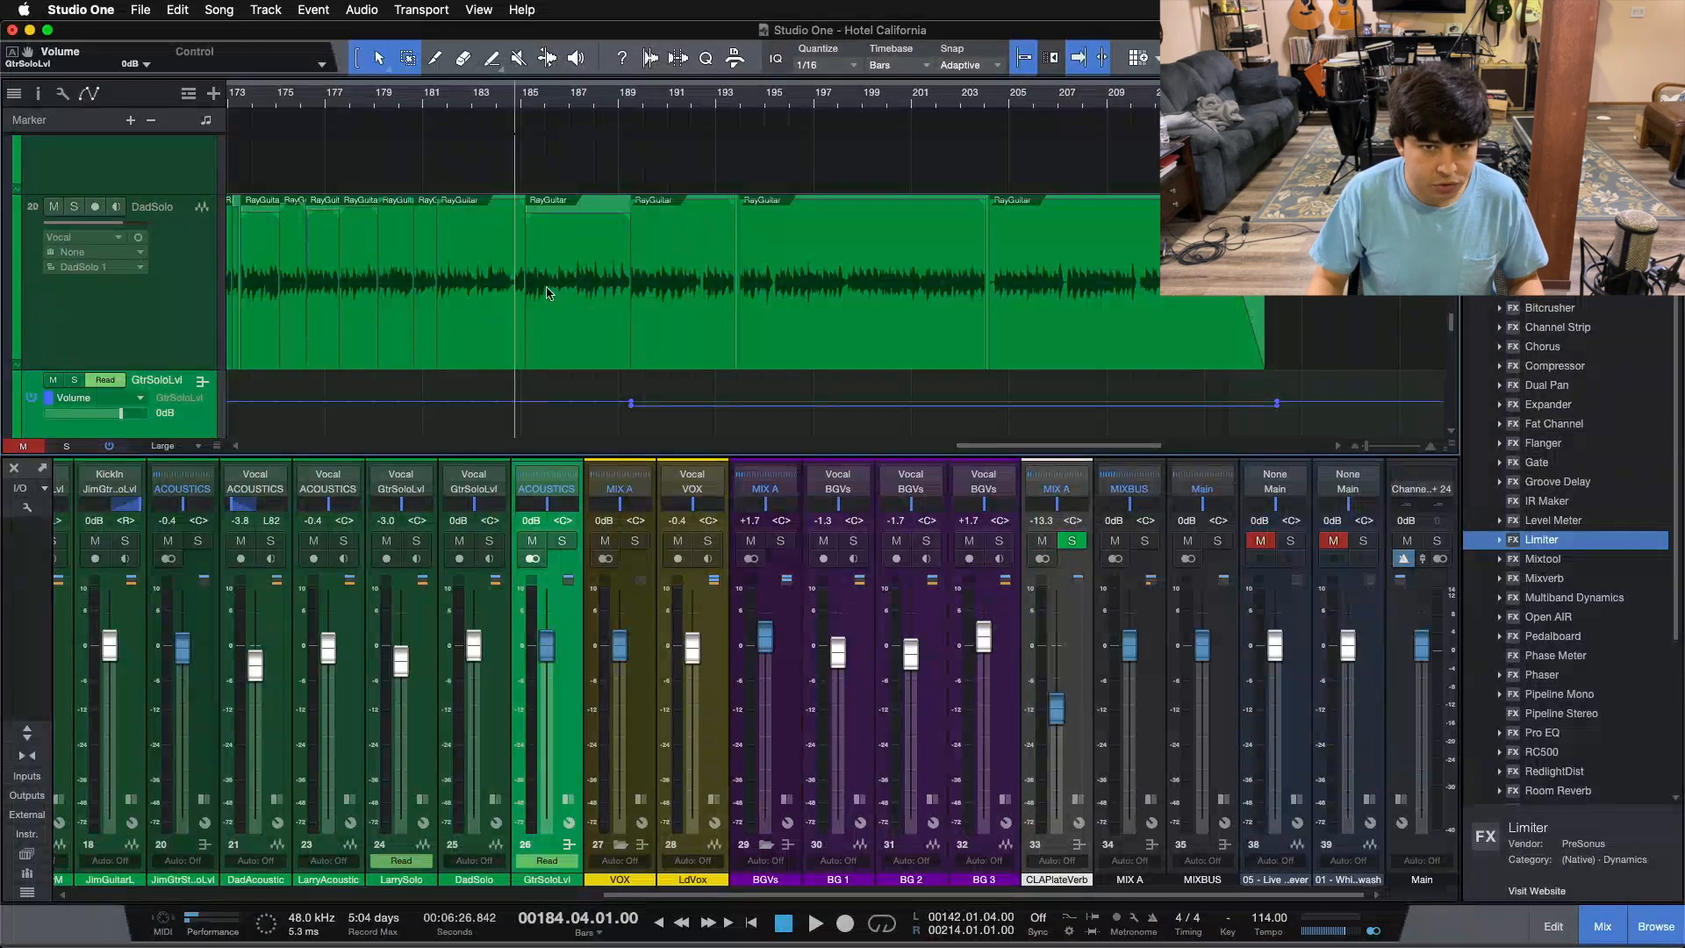
pyautogui.click(502, 754)
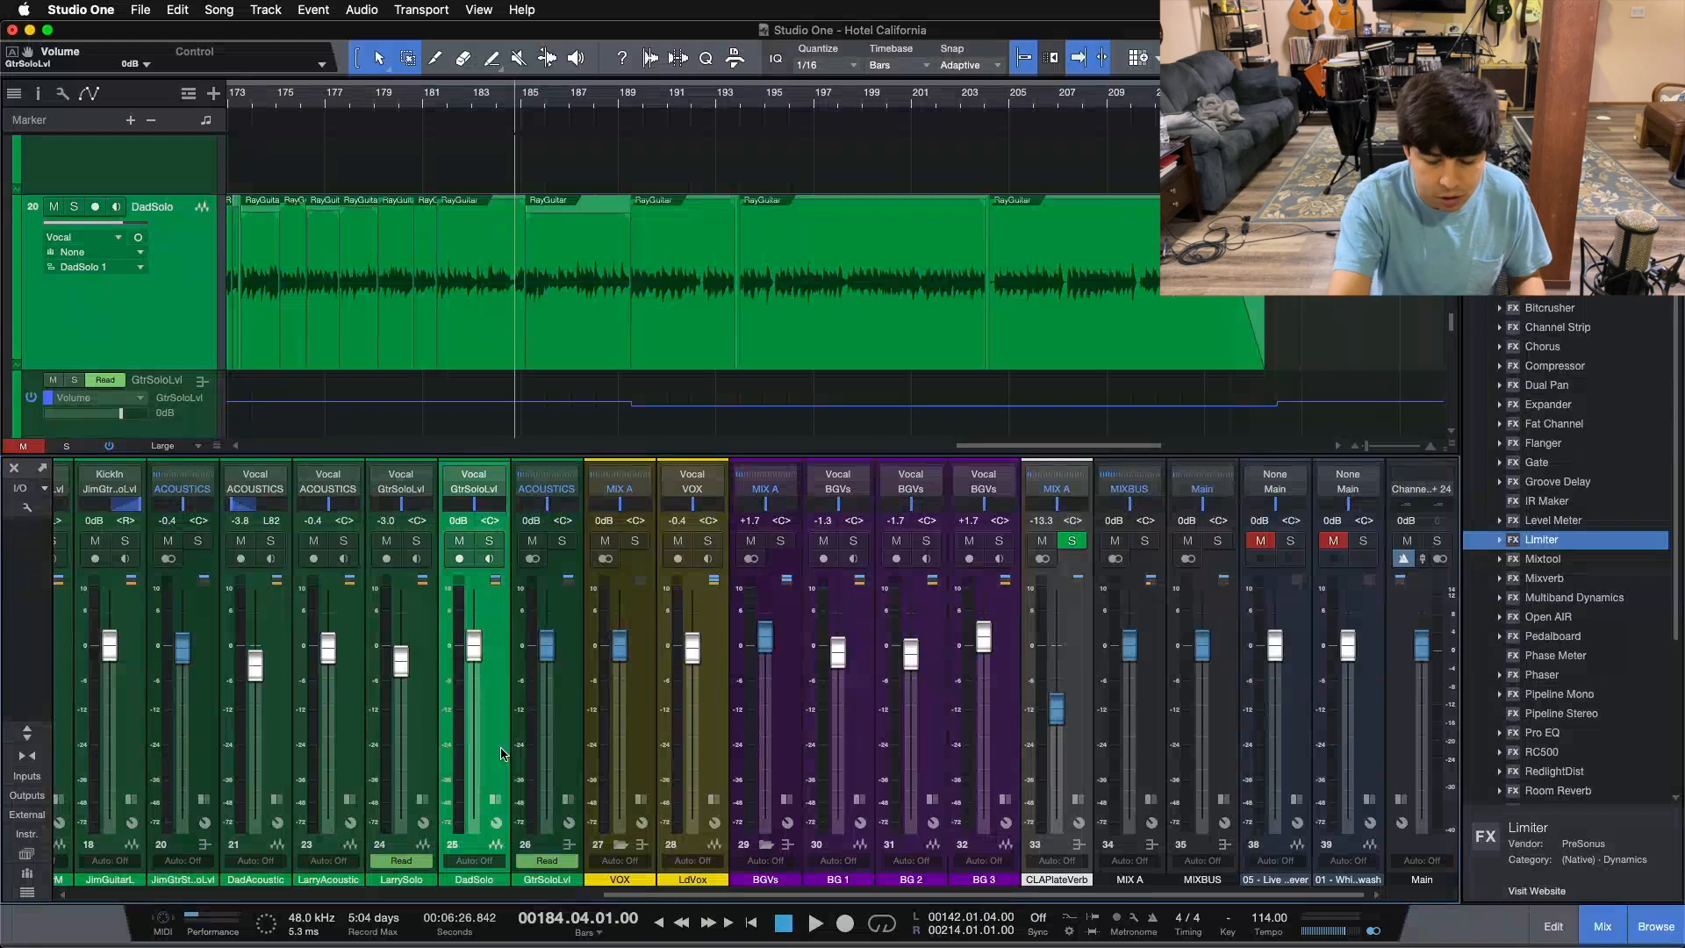
pyautogui.press('space')
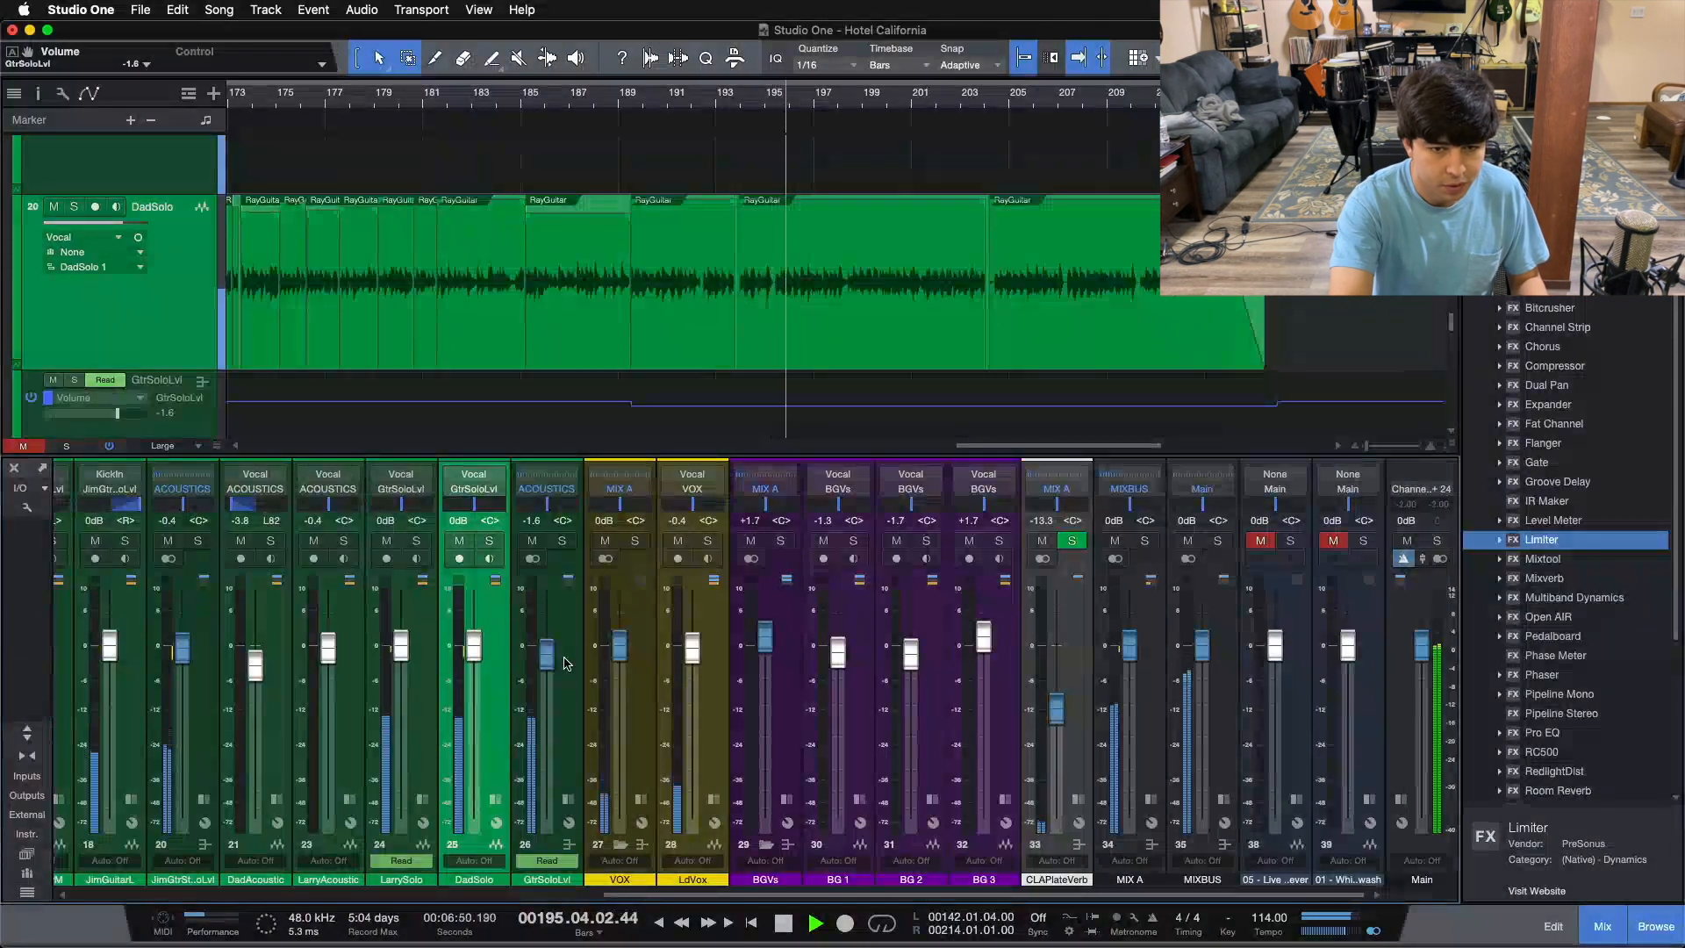
pyautogui.press('space')
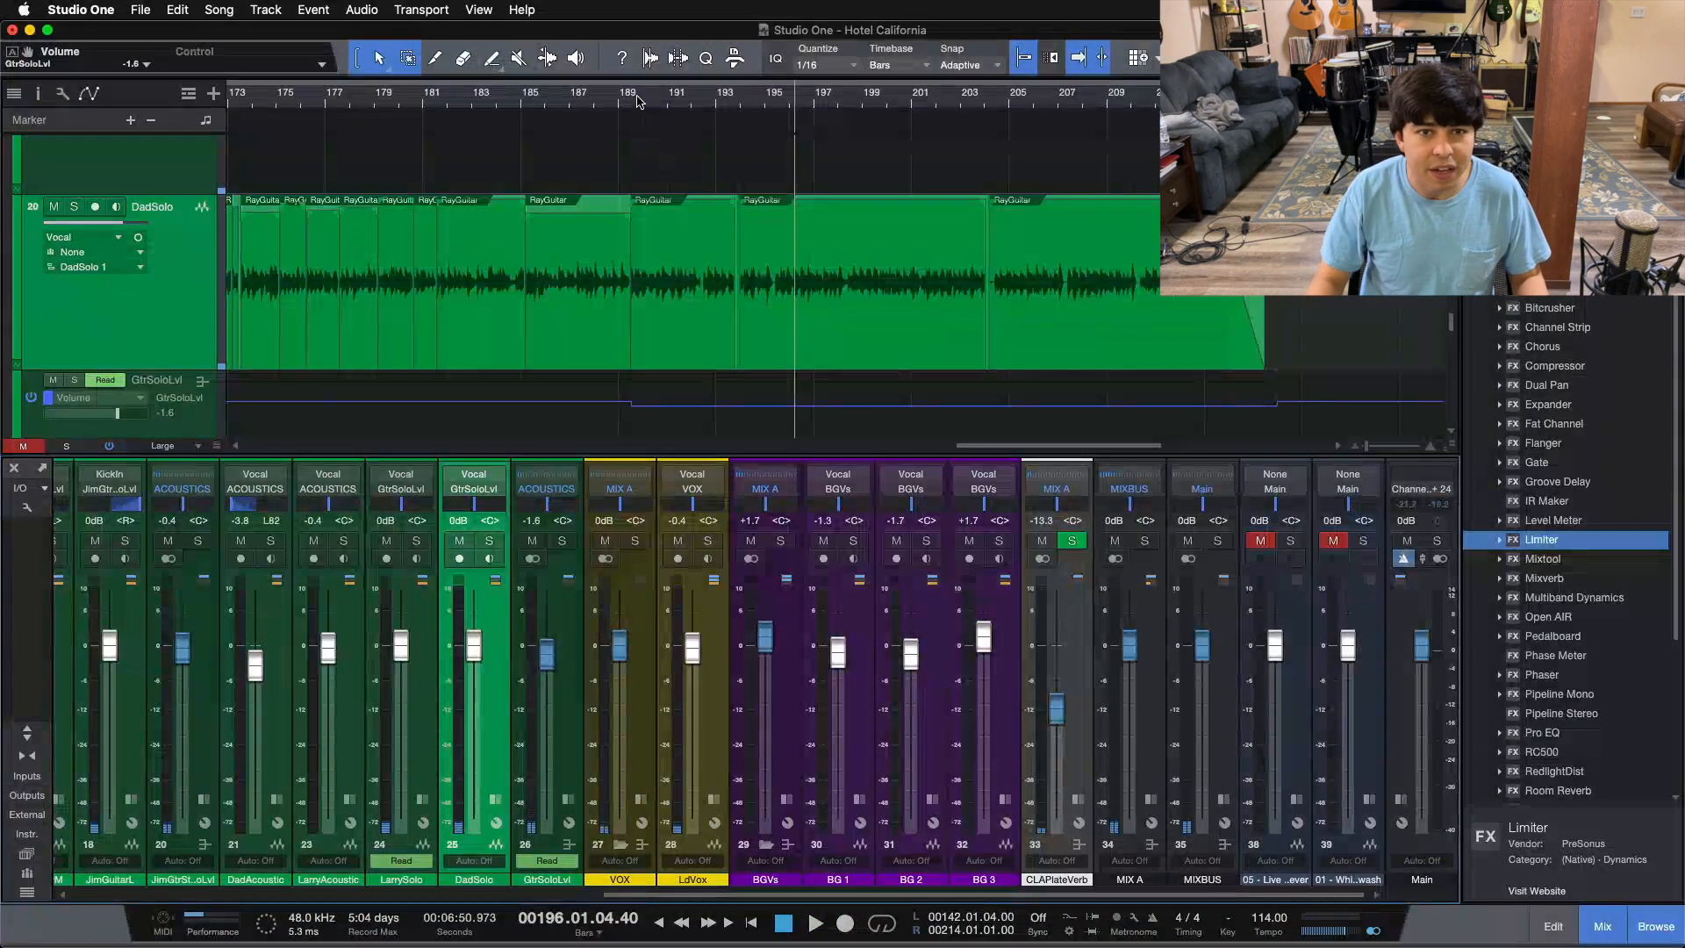
# Step: Review both solo tracks across their full length and expand the LarrySolo and DadSolo mixer channels to show their inserts
pyautogui.scroll(-5, 638, 101)
pyautogui.scroll(3, 866, 260)
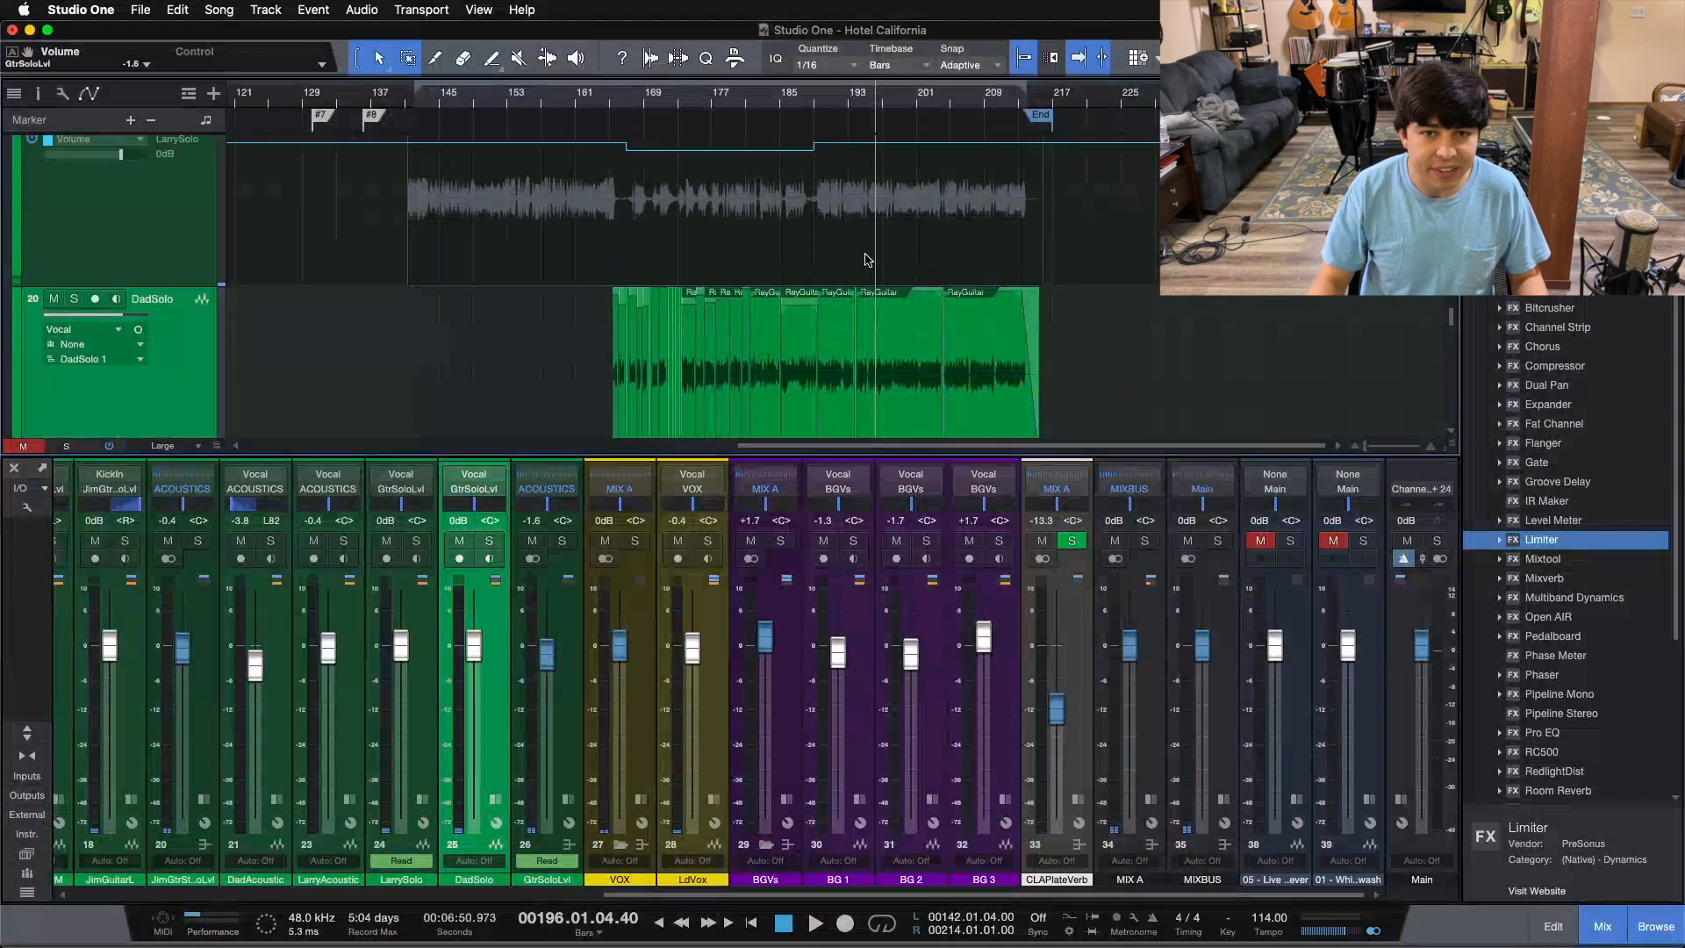
pyautogui.scroll(1, 867, 260)
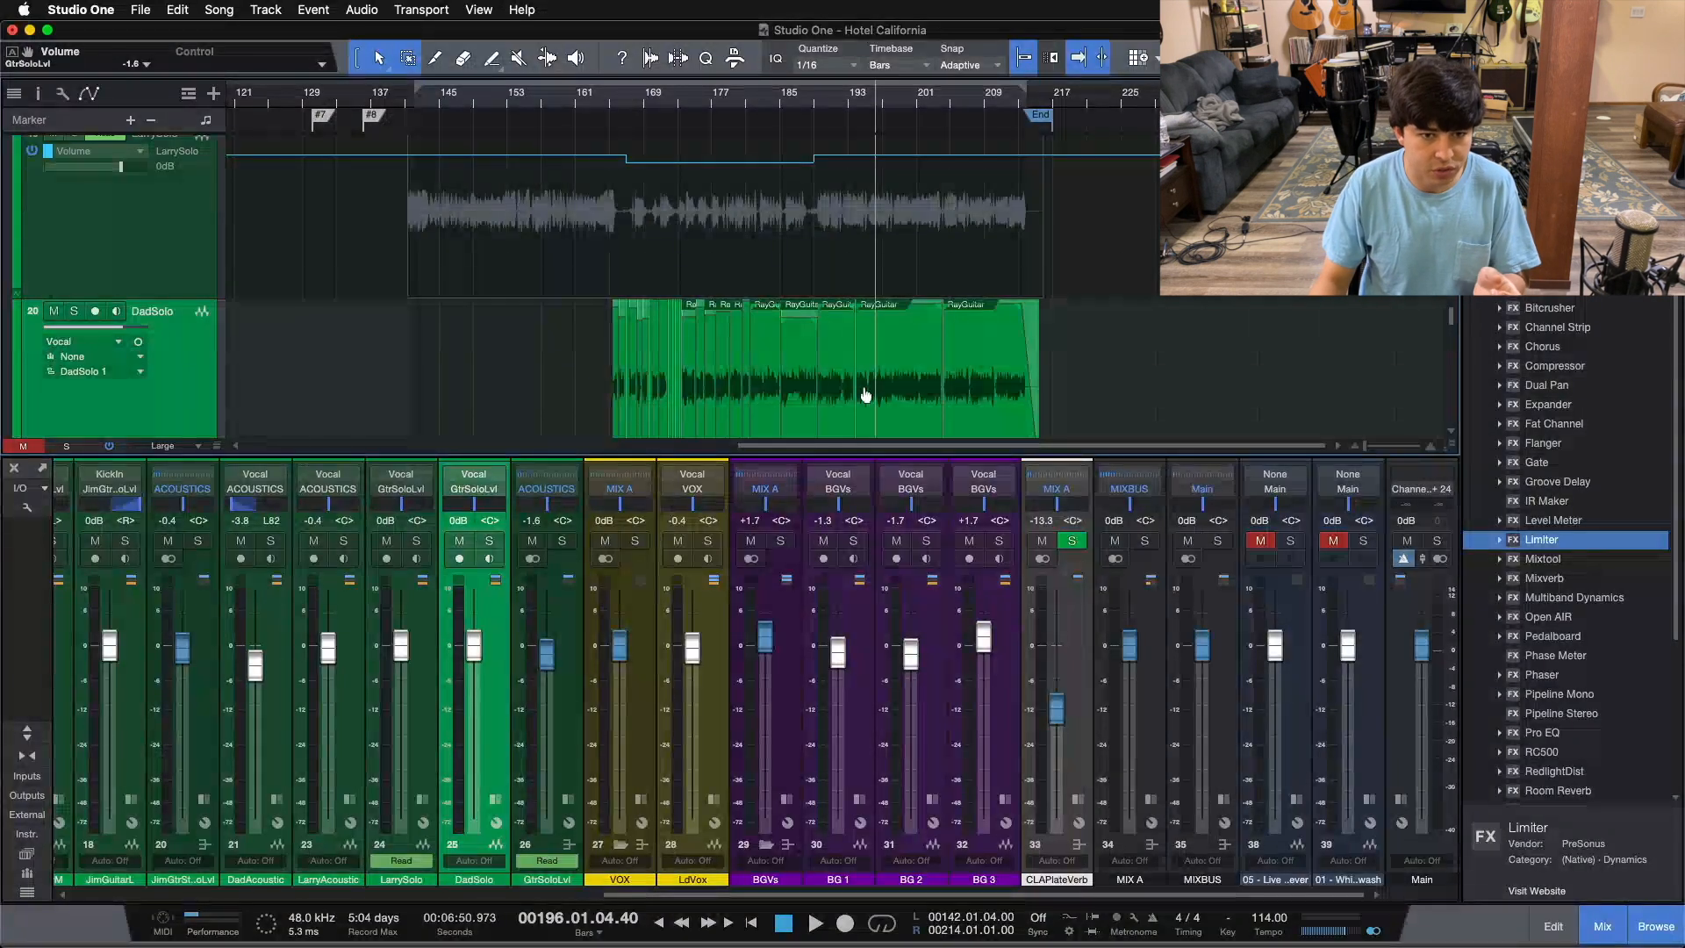
pyautogui.click(424, 822)
pyautogui.click(586, 822)
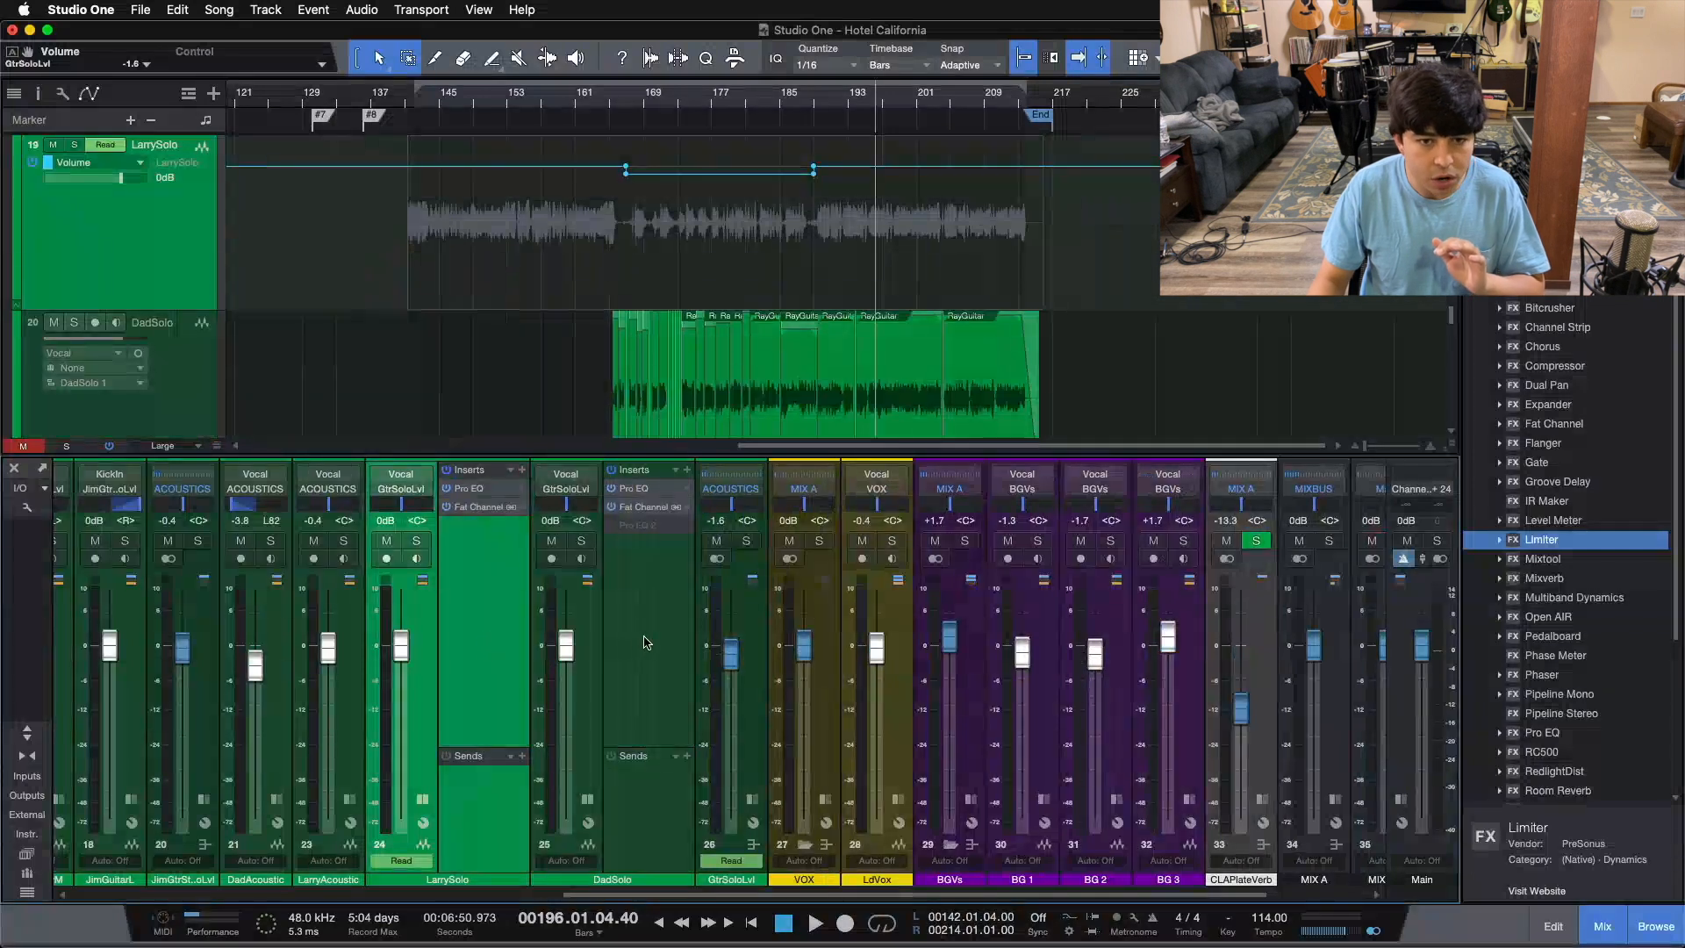
# Step: Examine the DadSolo track alongside LarrySolo, and bring up the GtrSoloLvl bus's volume automation
pyautogui.click(566, 653)
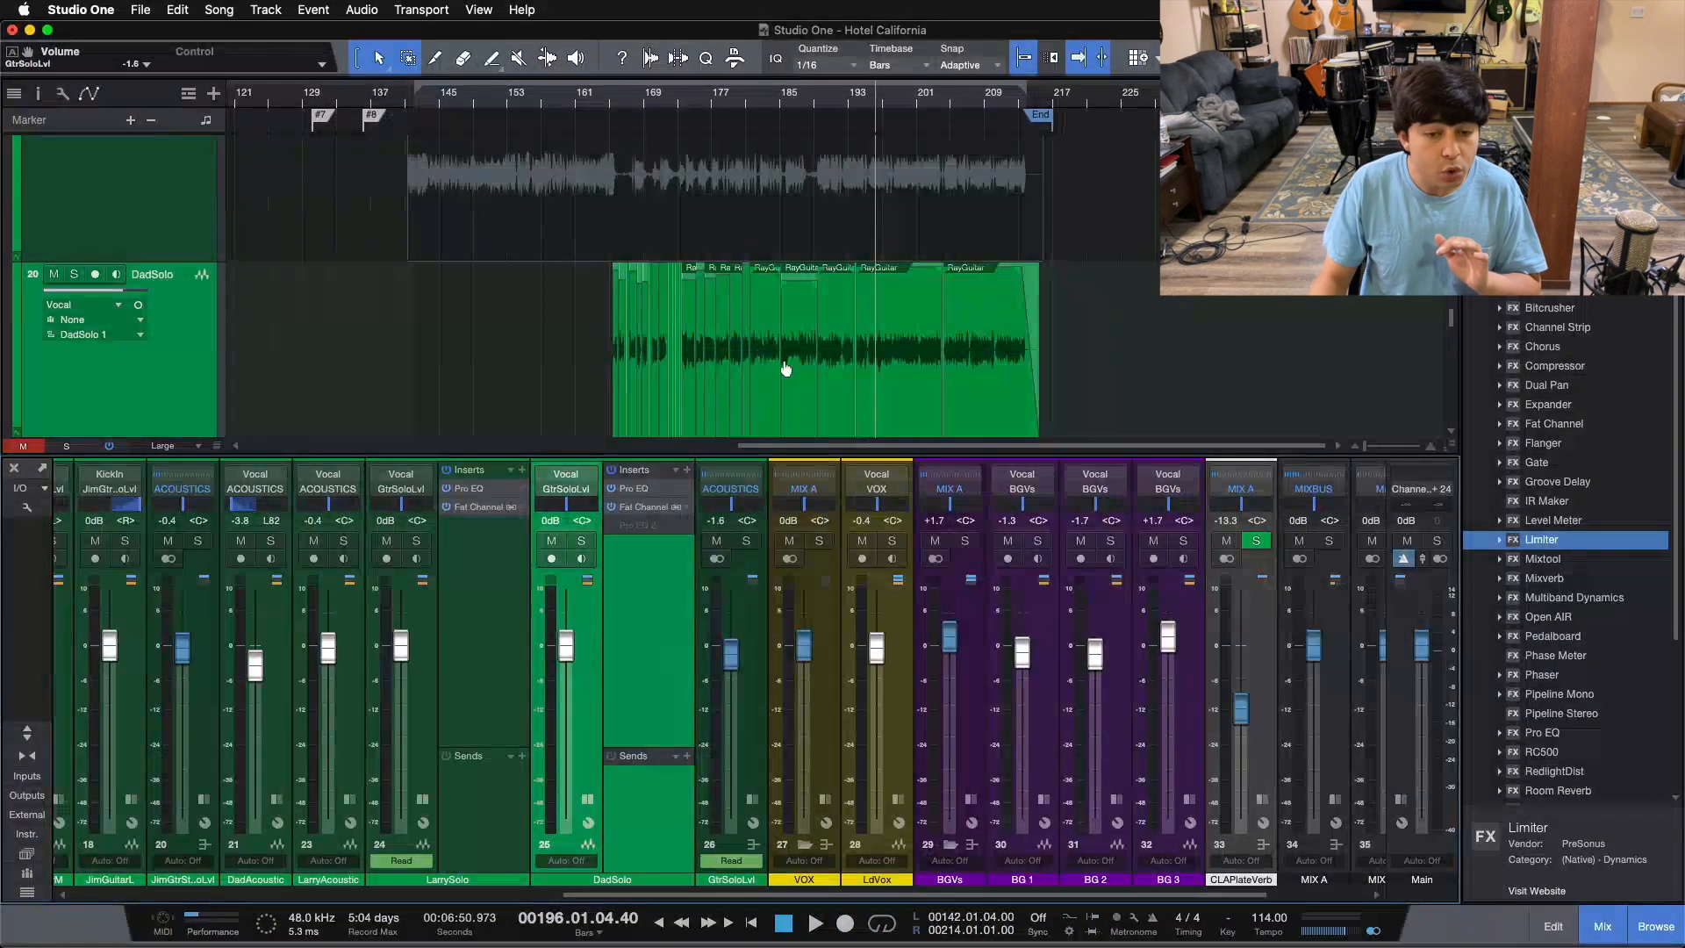
pyautogui.press('a')
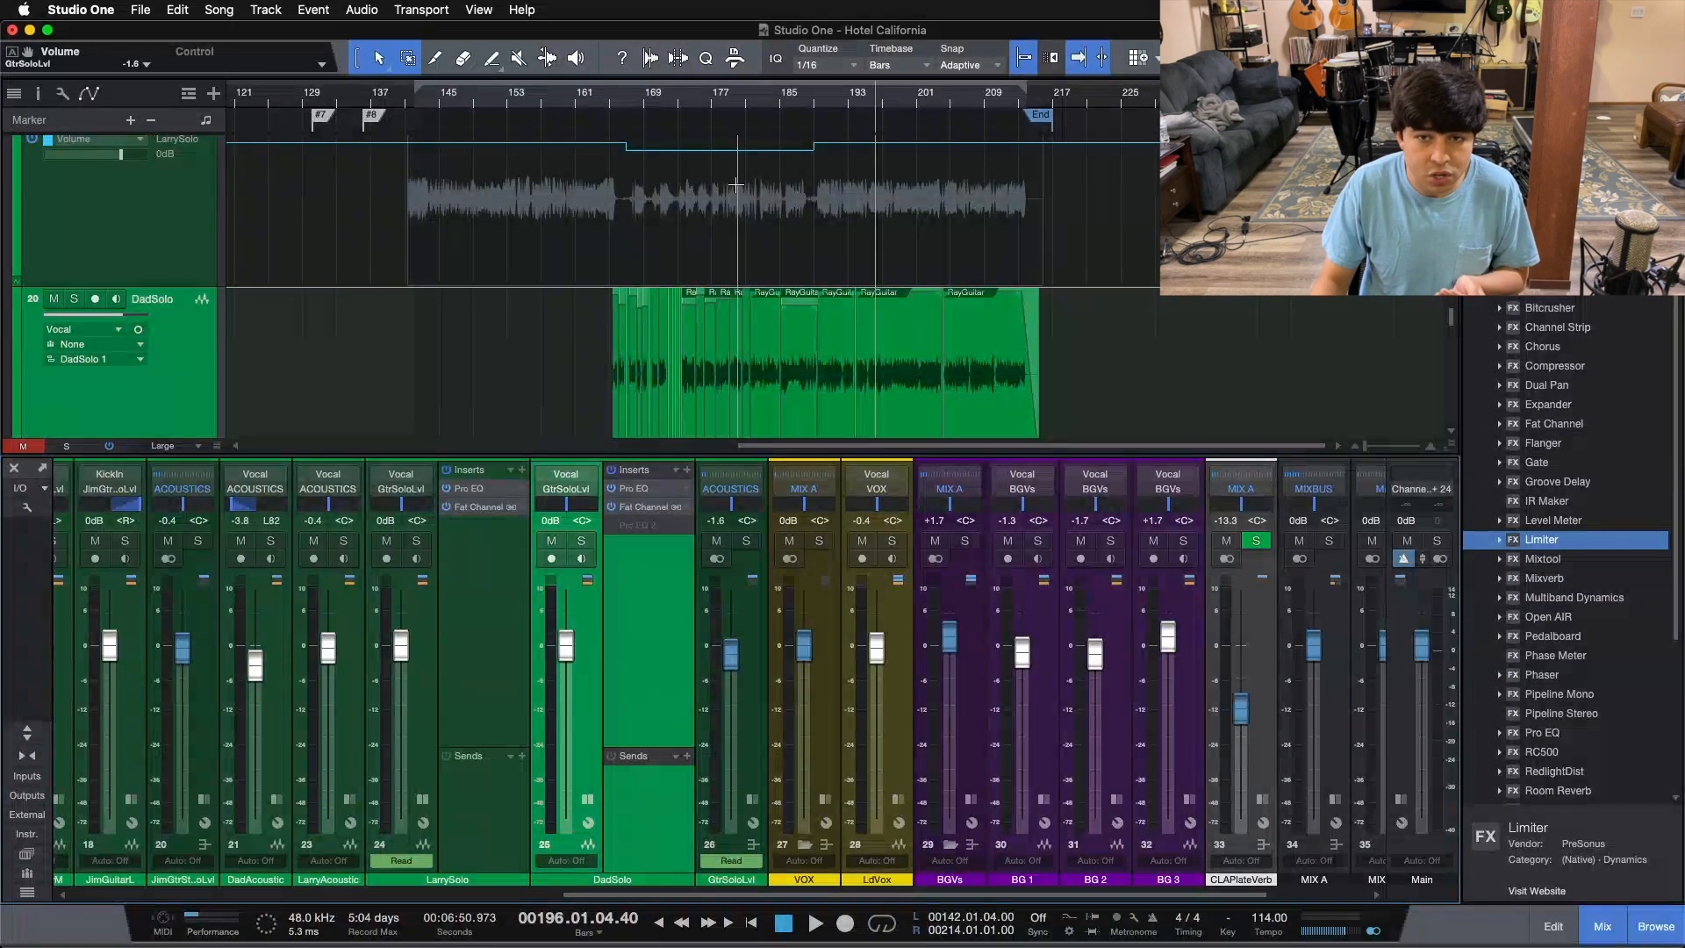
pyautogui.click(753, 673)
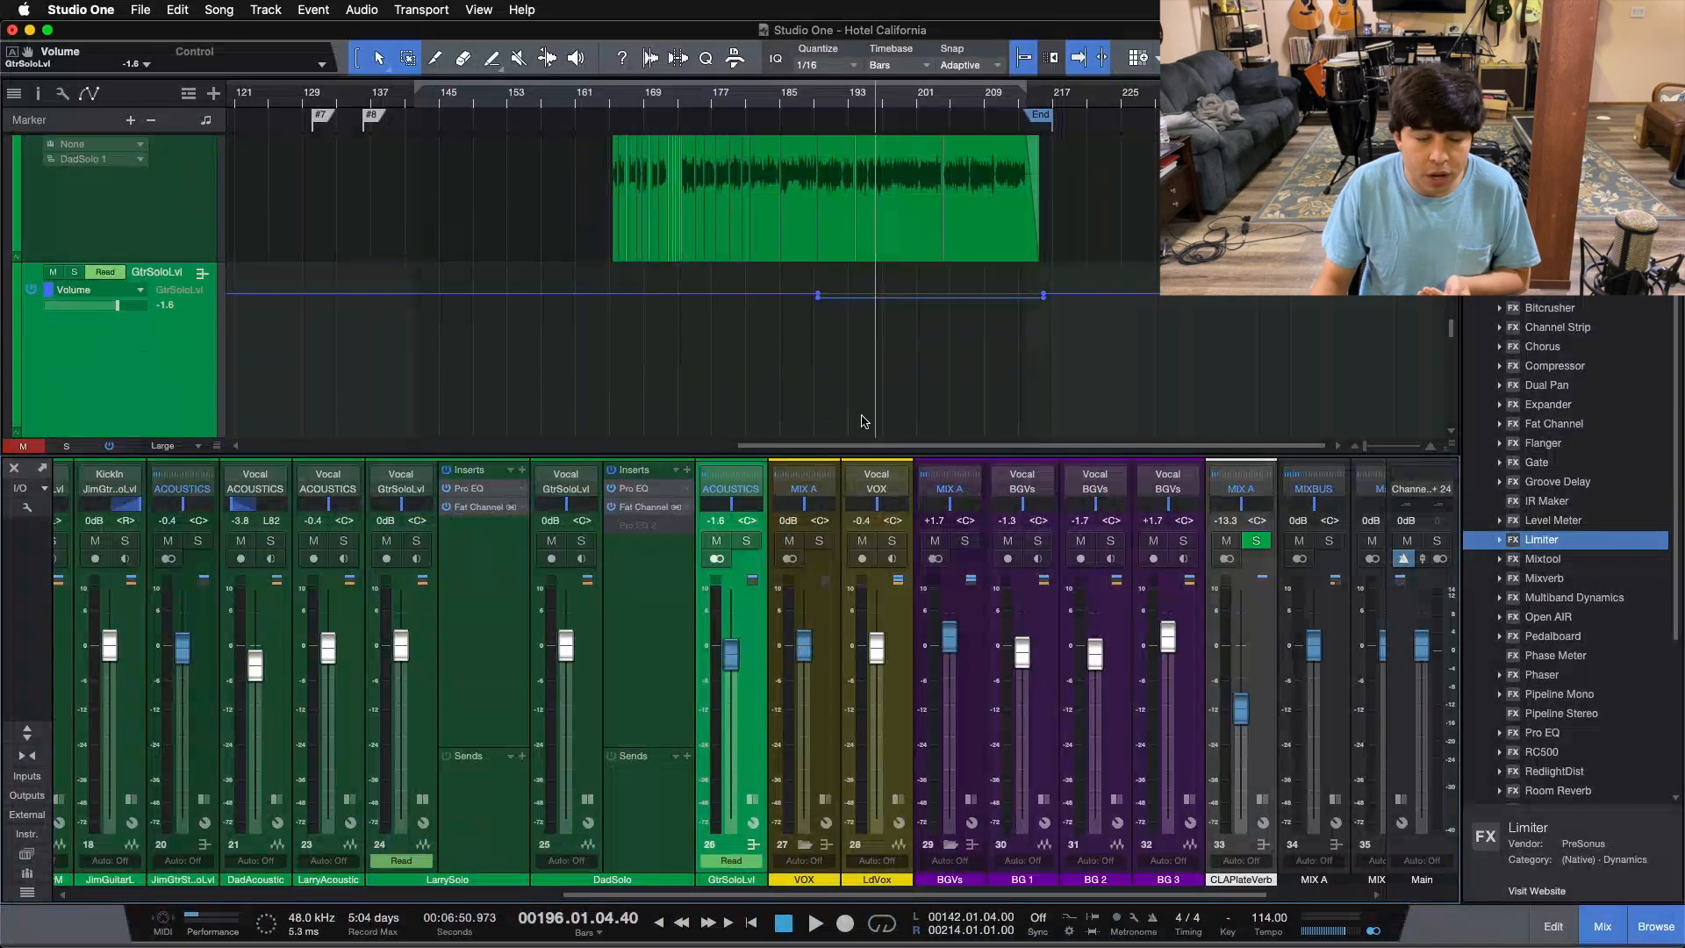